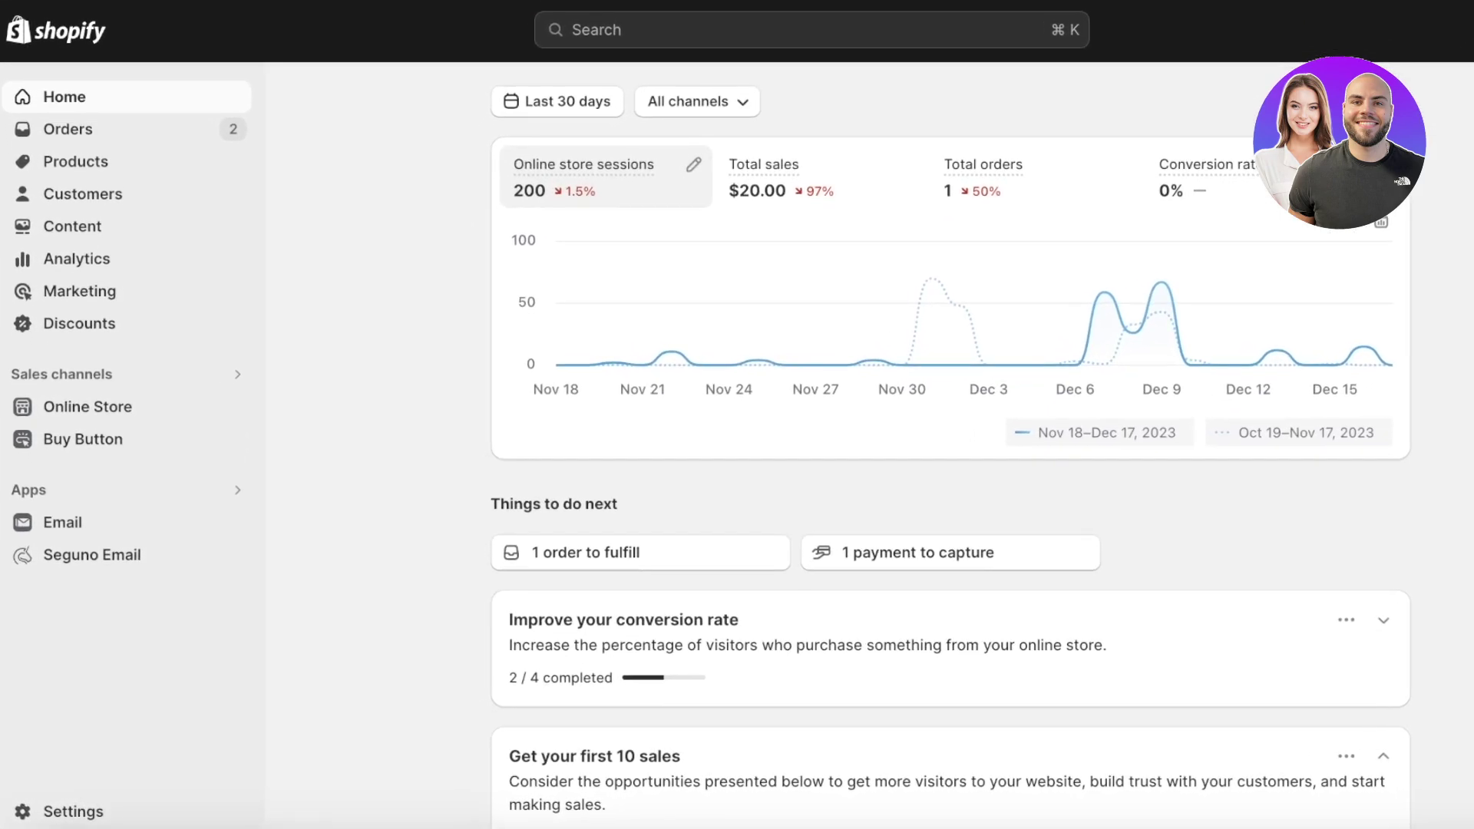
Step: View the live online store and look through its home page down to the featured products
scroll(768, 460, "down", 3)
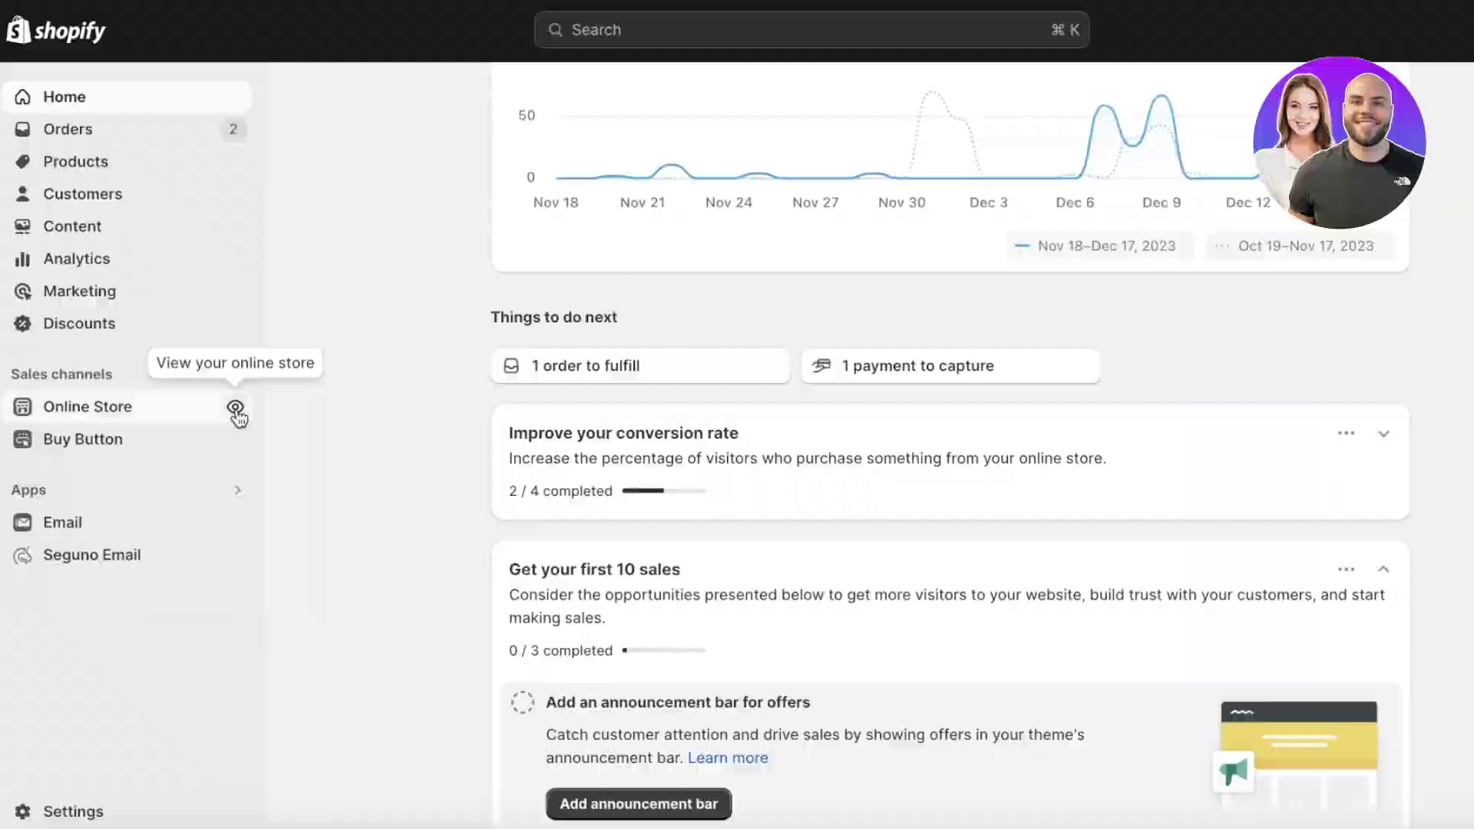
left_click(235, 407)
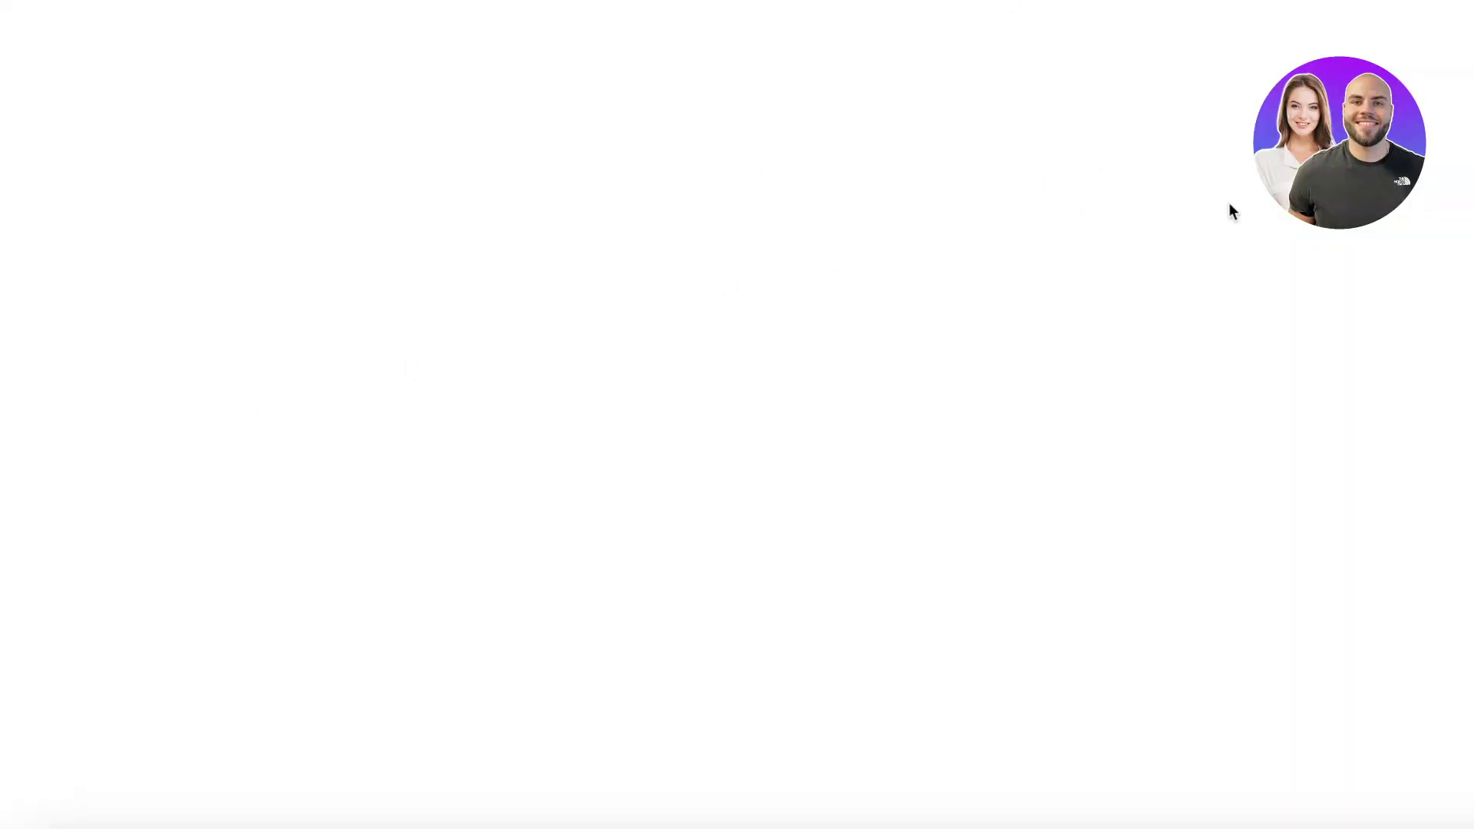
scroll(944, 190, "down", 8)
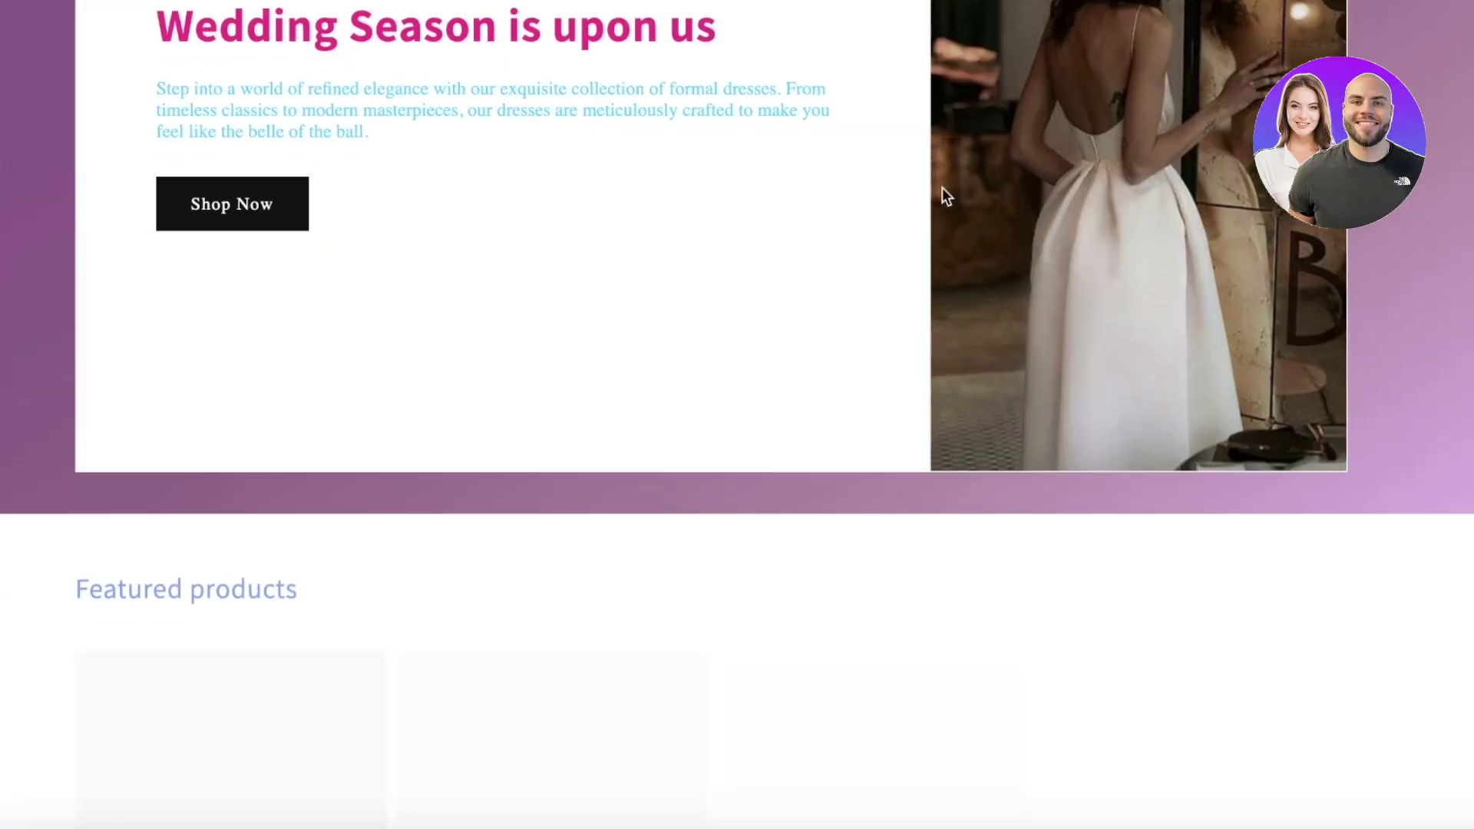
scroll(1017, 100, "up", 8)
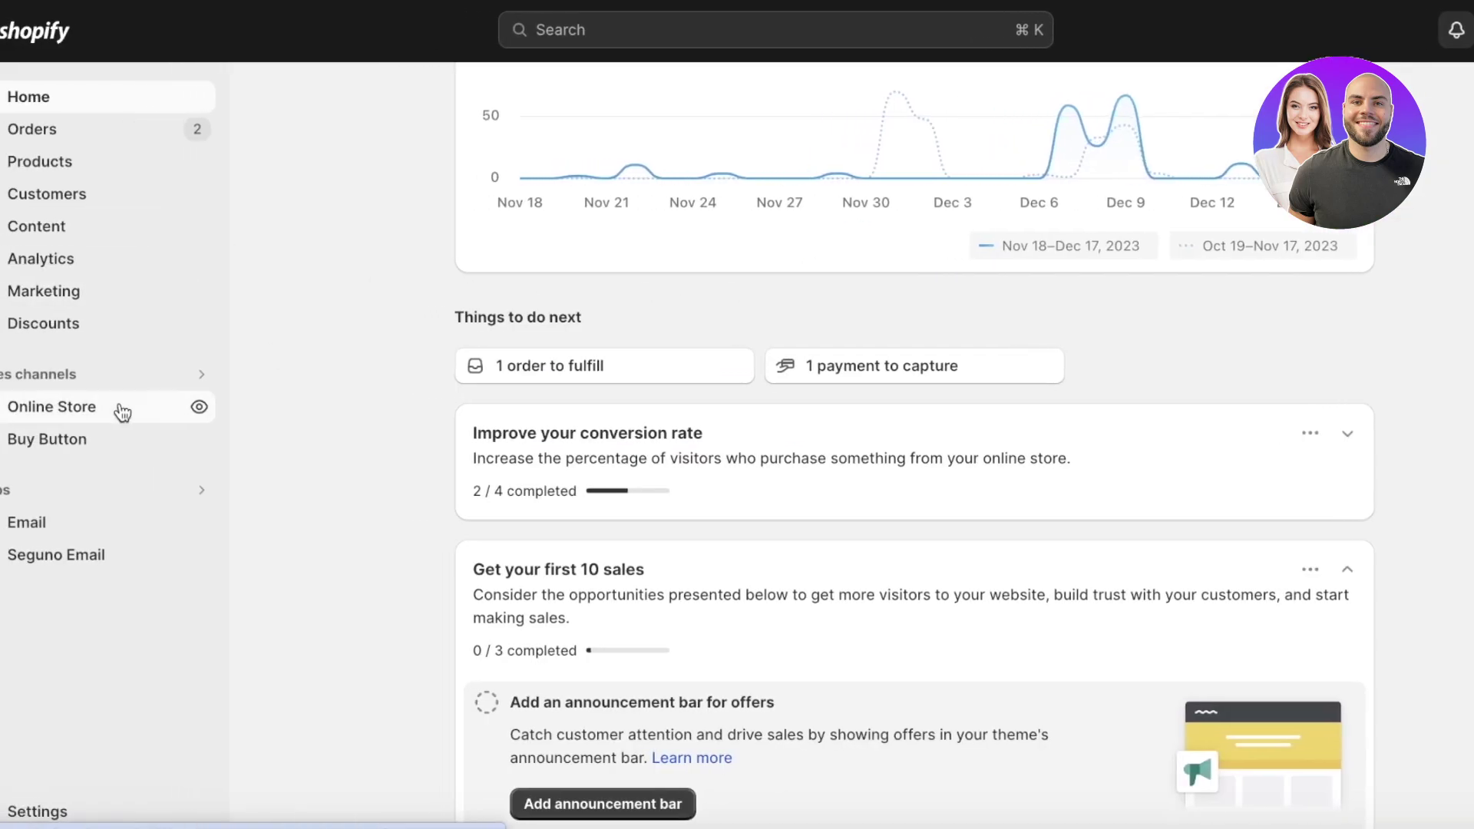
Step: Create and save a new online store page titled "T-shirt Landing Page" using the Default page theme template
left_click(122, 412)
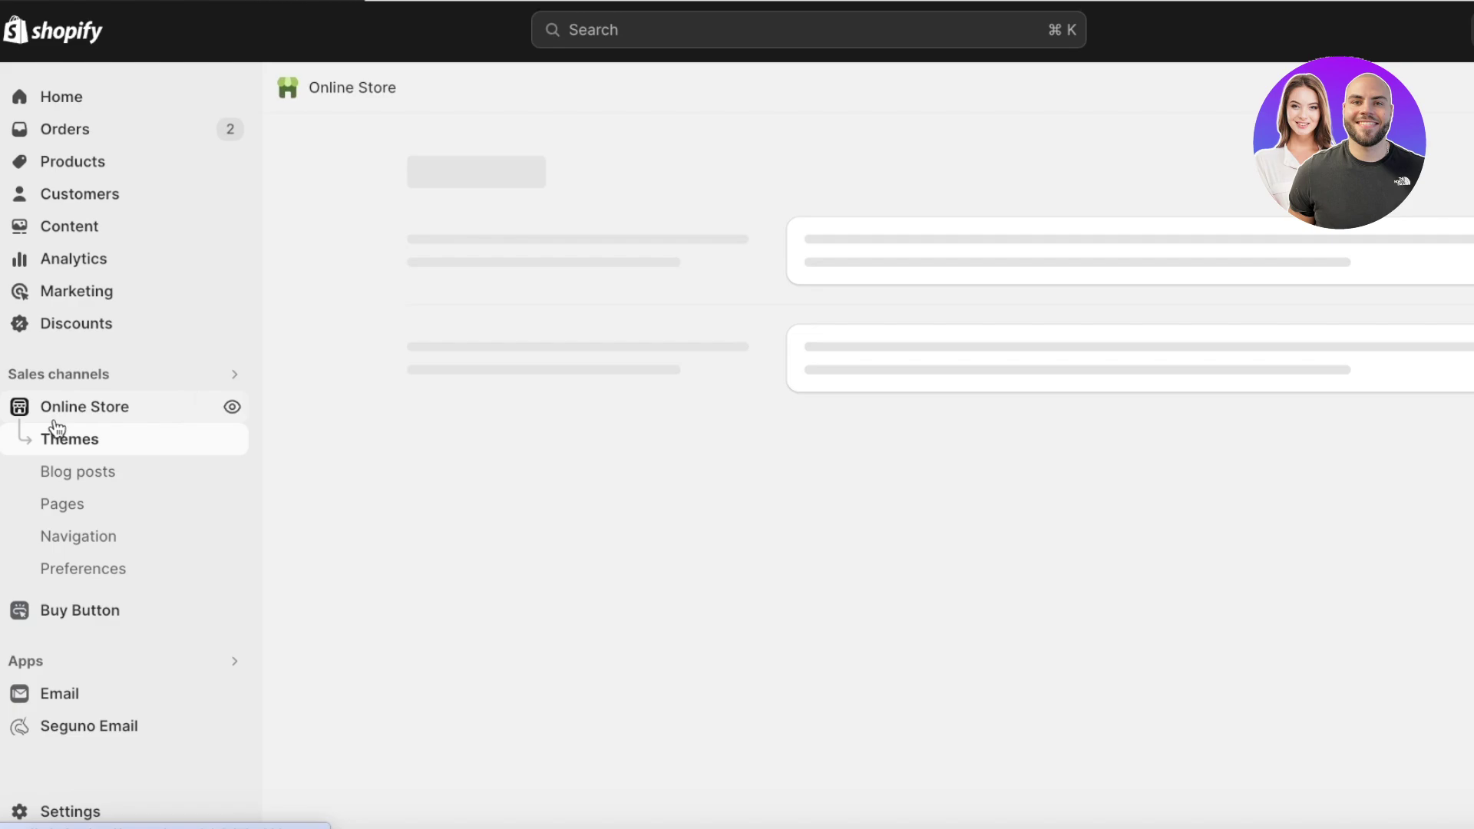
left_click(54, 505)
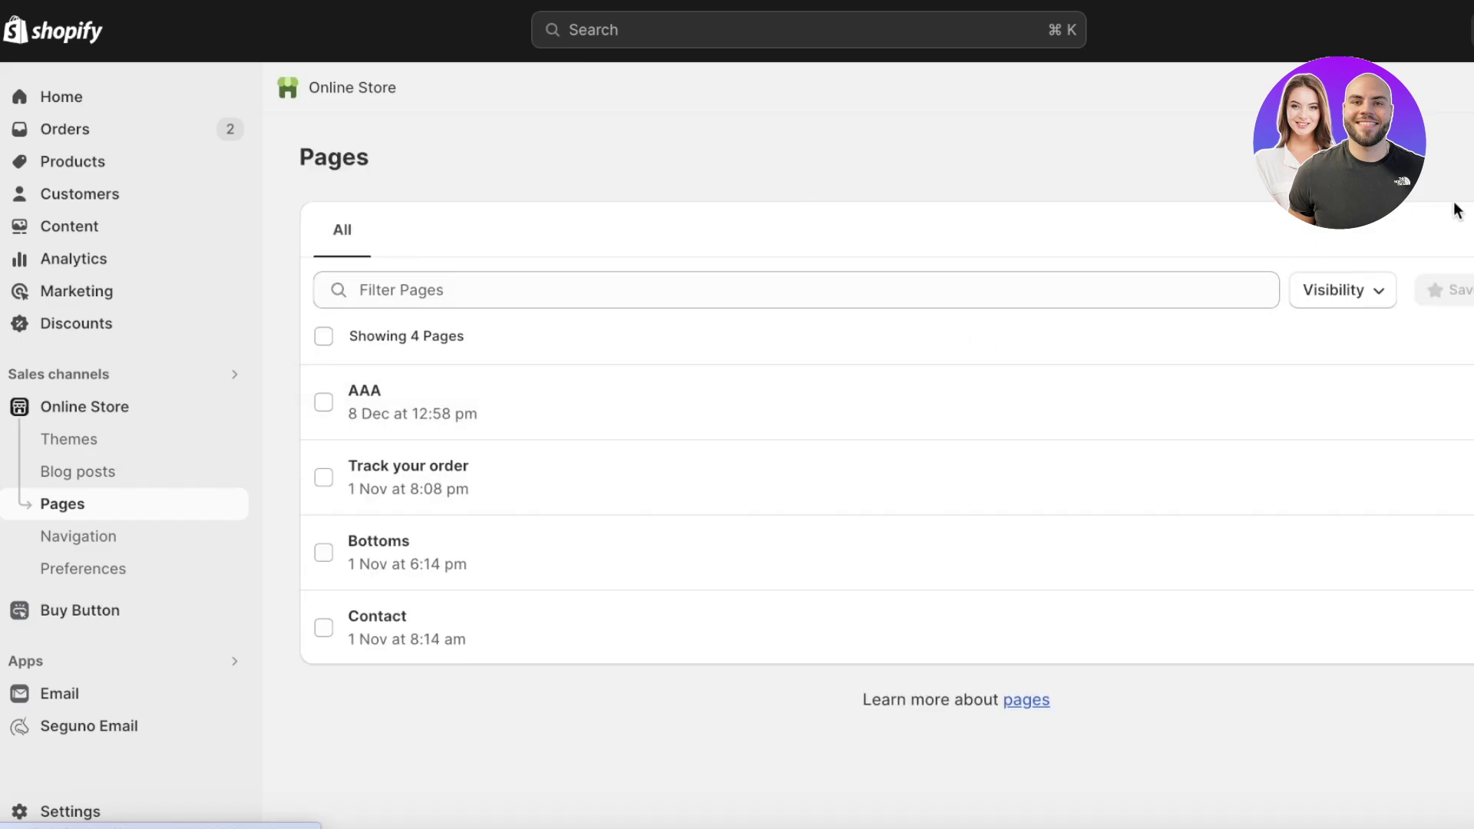
left_click(1459, 157)
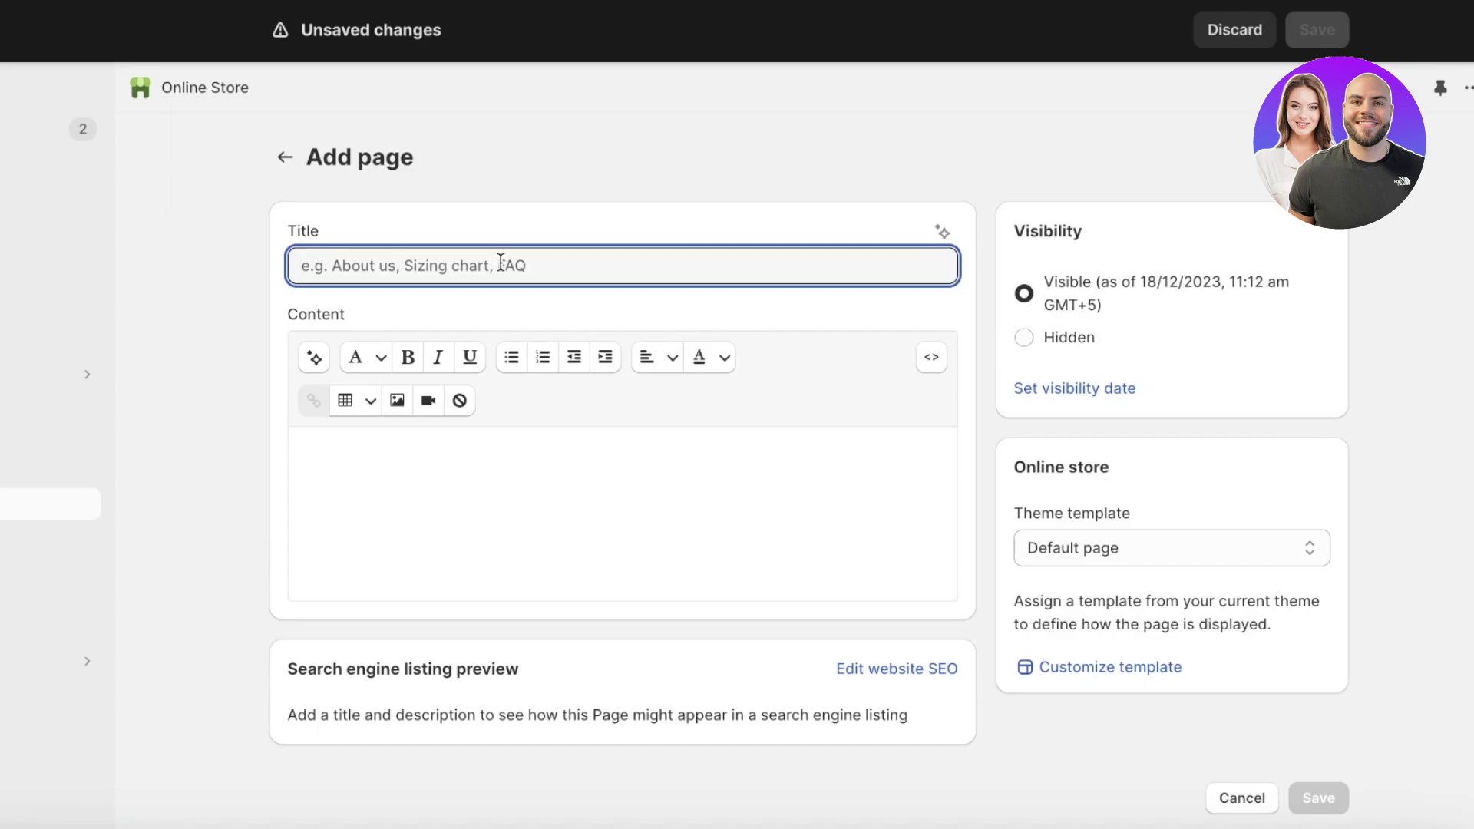
type("T-shirt")
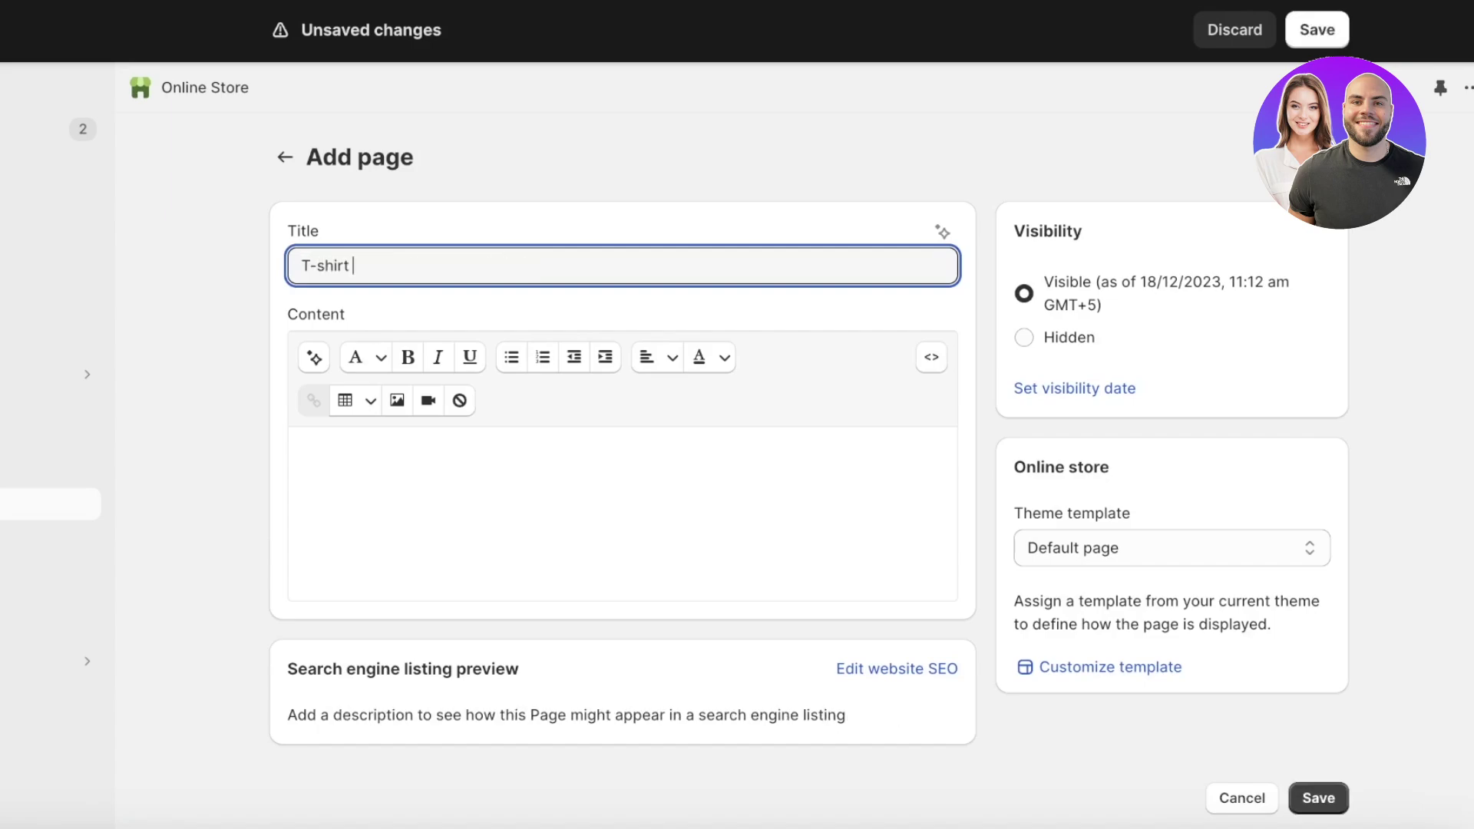
type(" Landing Page")
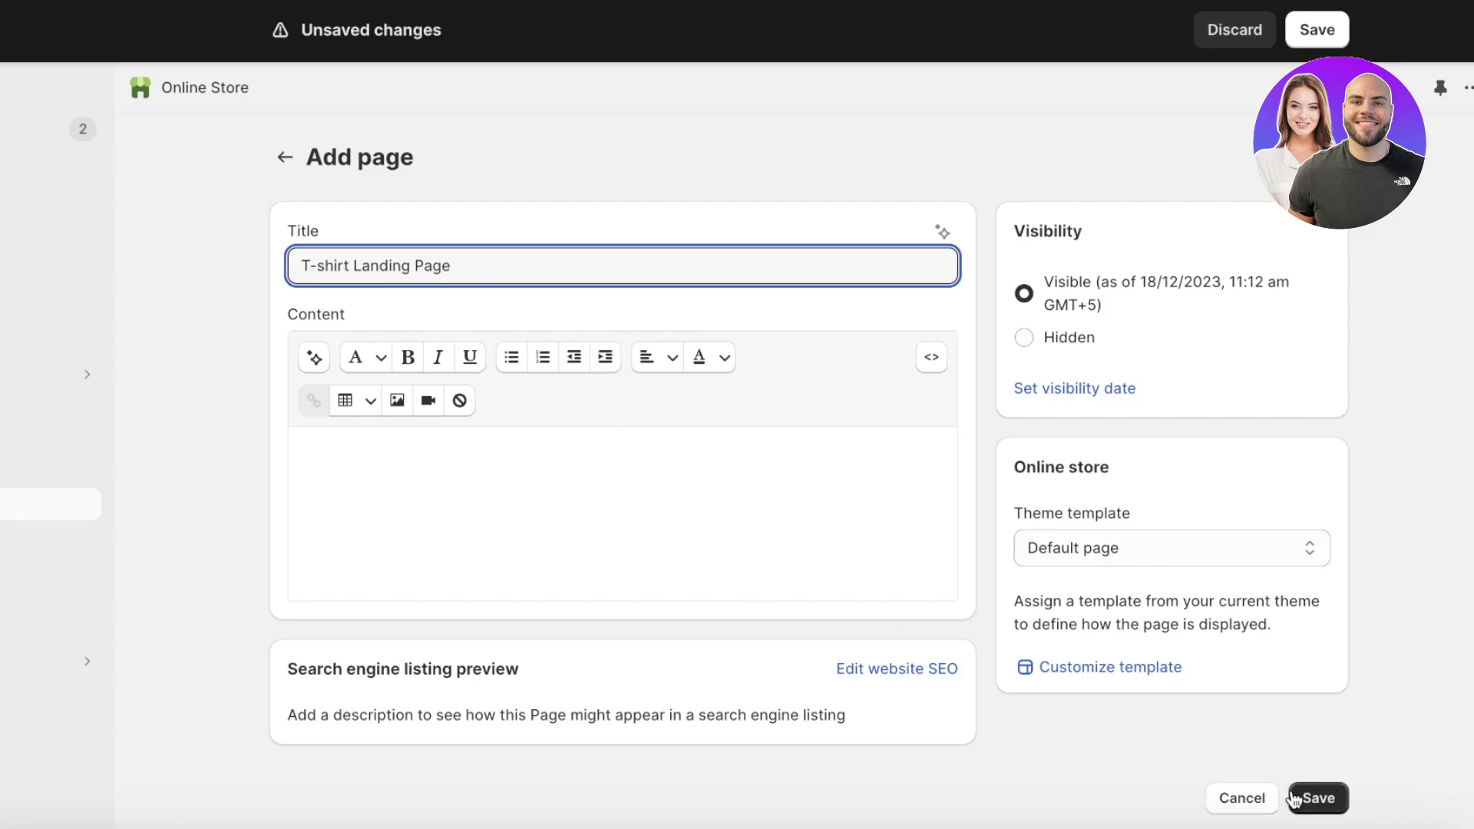
left_click(1113, 546)
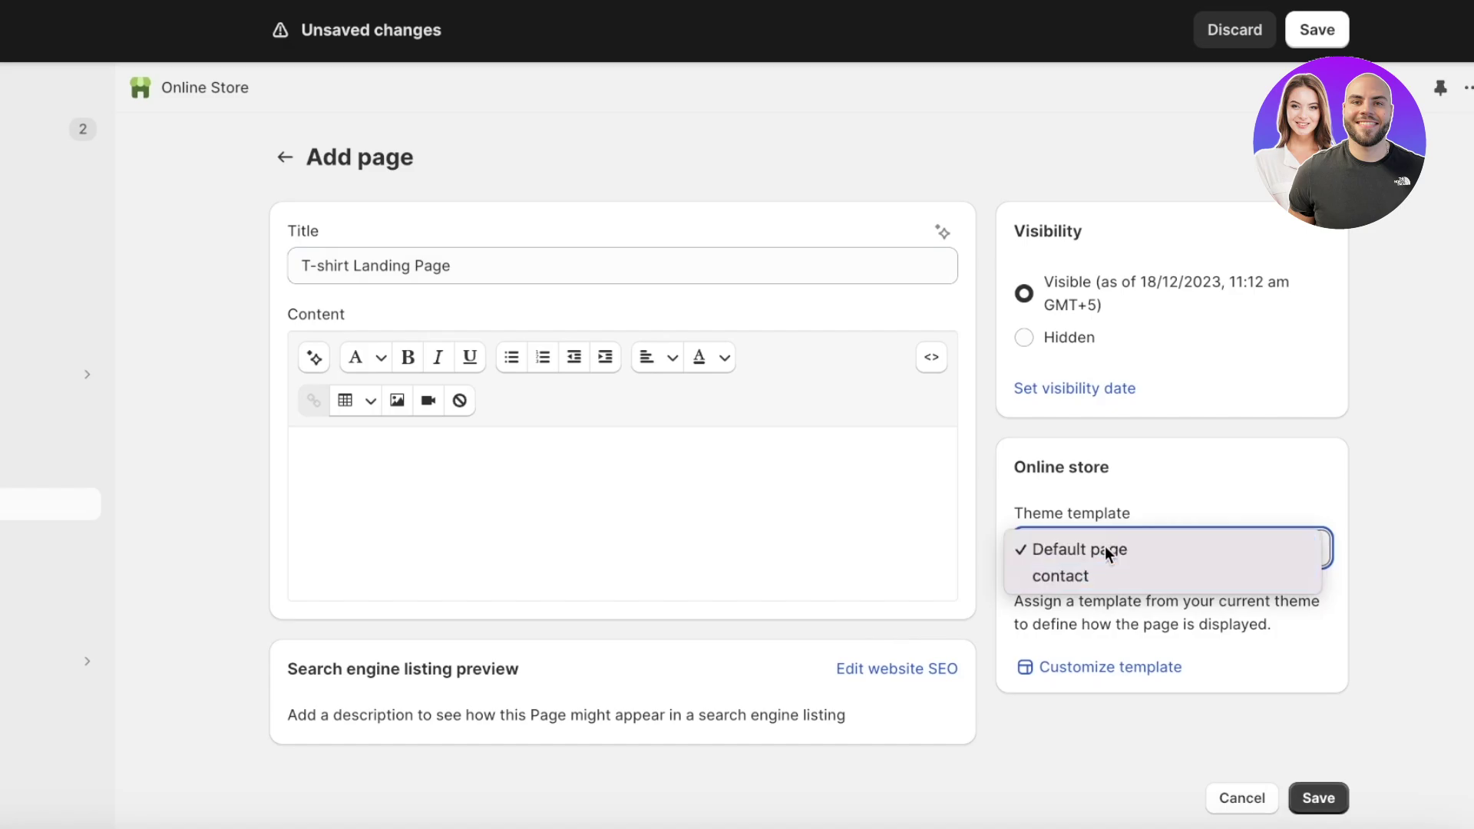
left_click(1104, 546)
left_click(1337, 794)
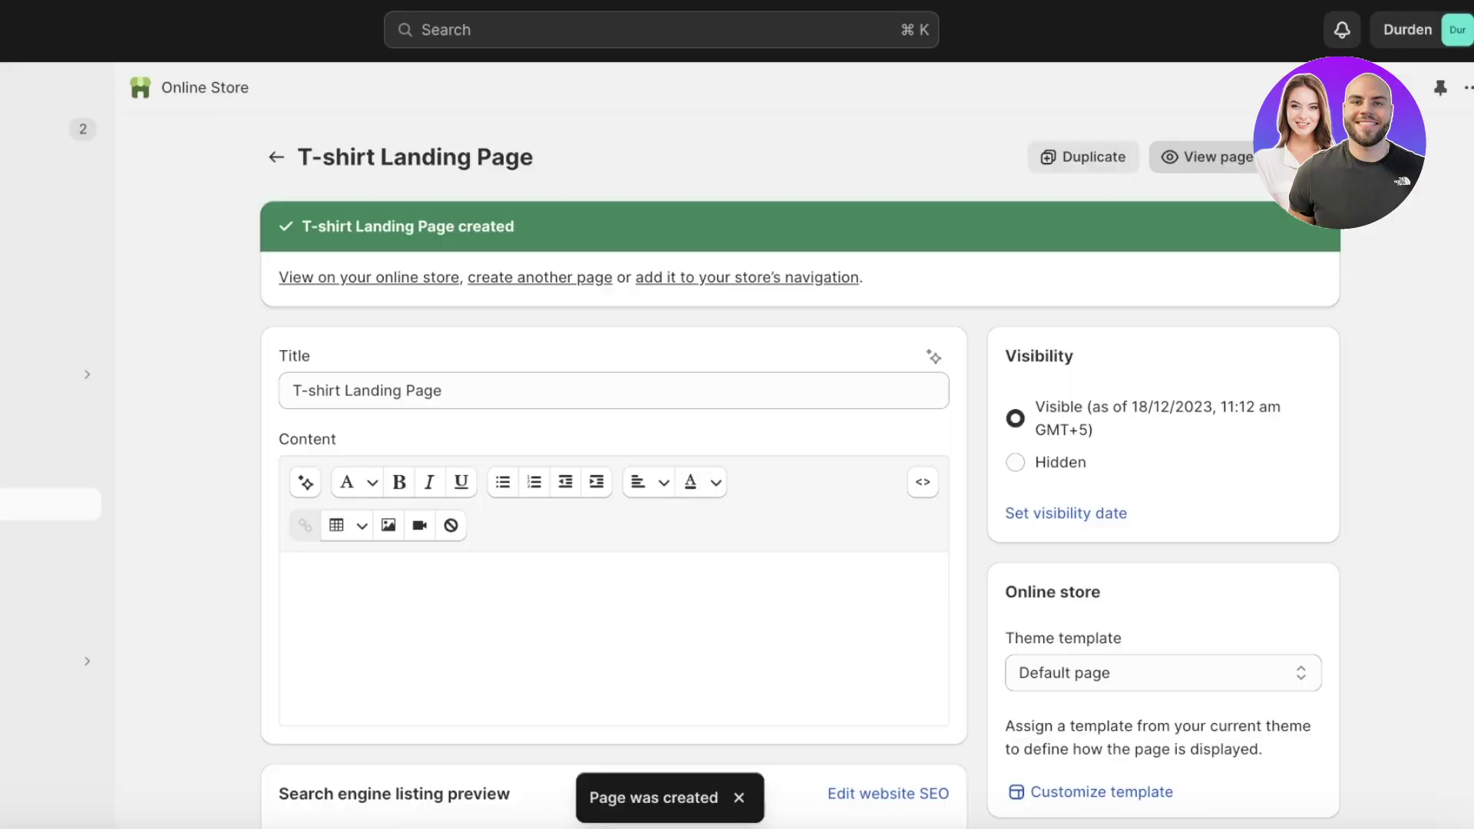
Step: Preview the new T-shirt Landing Page on the storefront, close the preview and return to the list of pages
left_click(1241, 174)
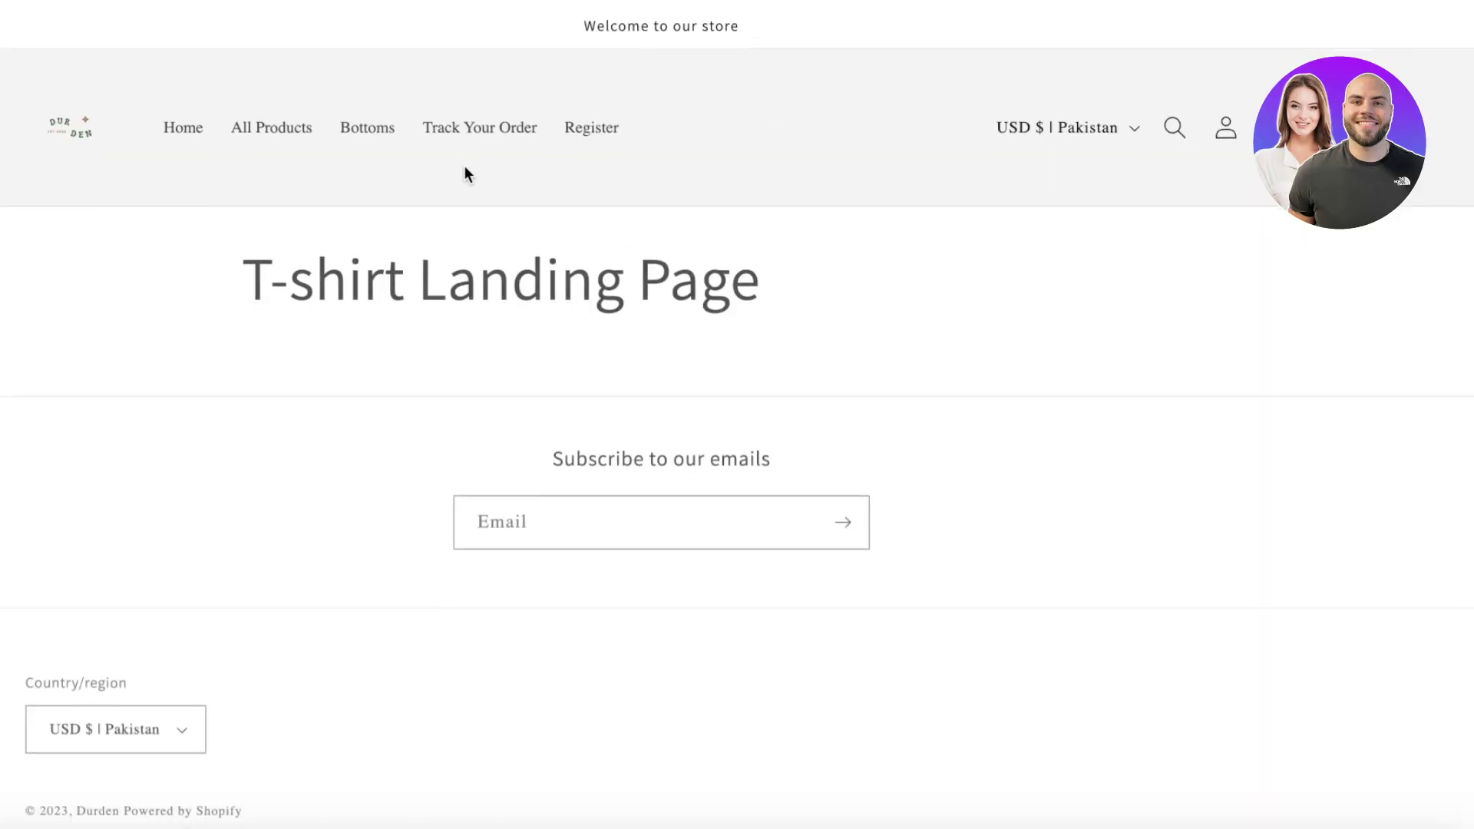
key("ctrl+w")
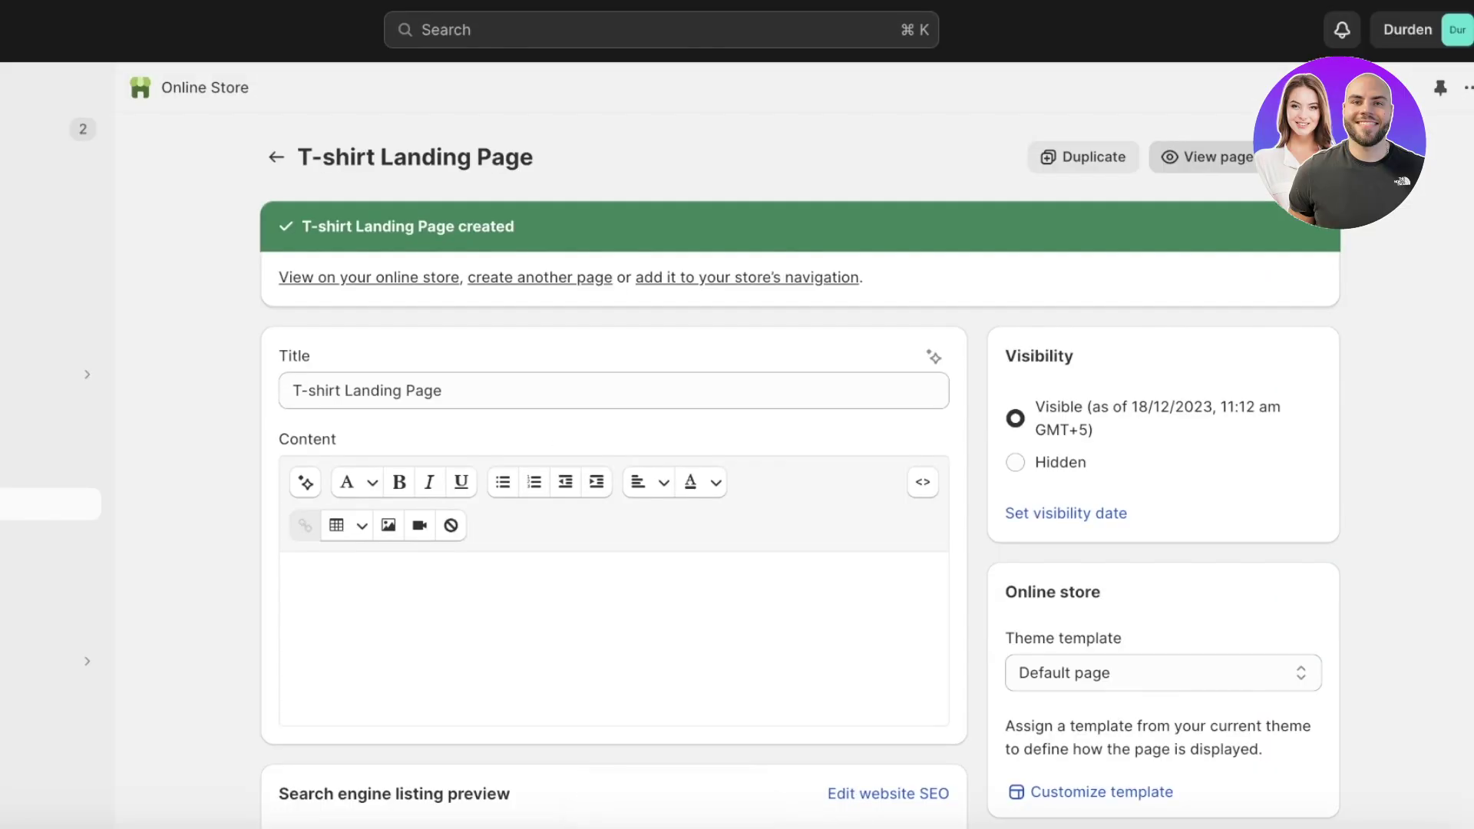
left_click(17, 489)
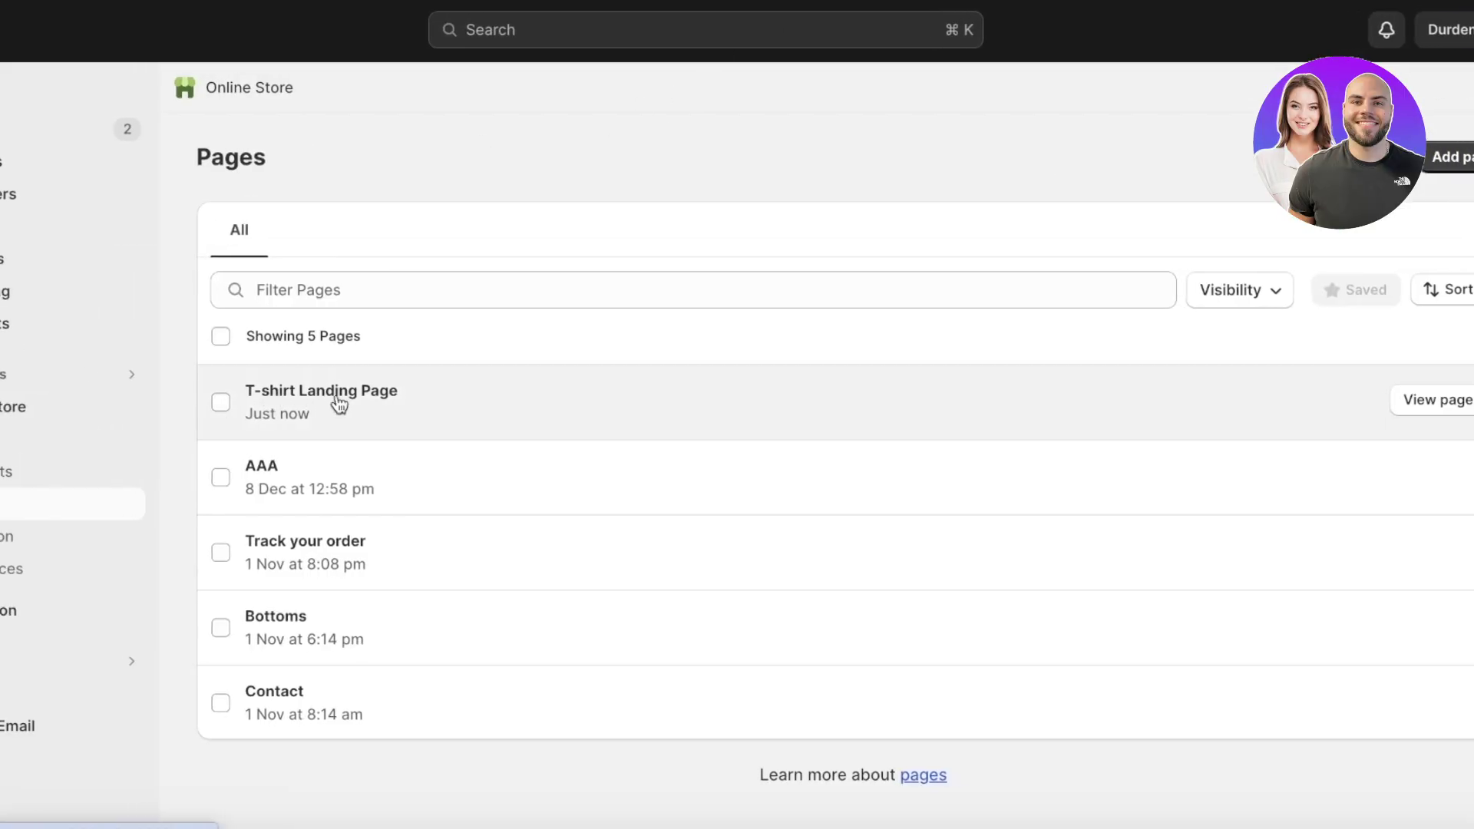
Step: Look at the store's navigation menus and open the current Dawn theme for customization
left_click(69, 547)
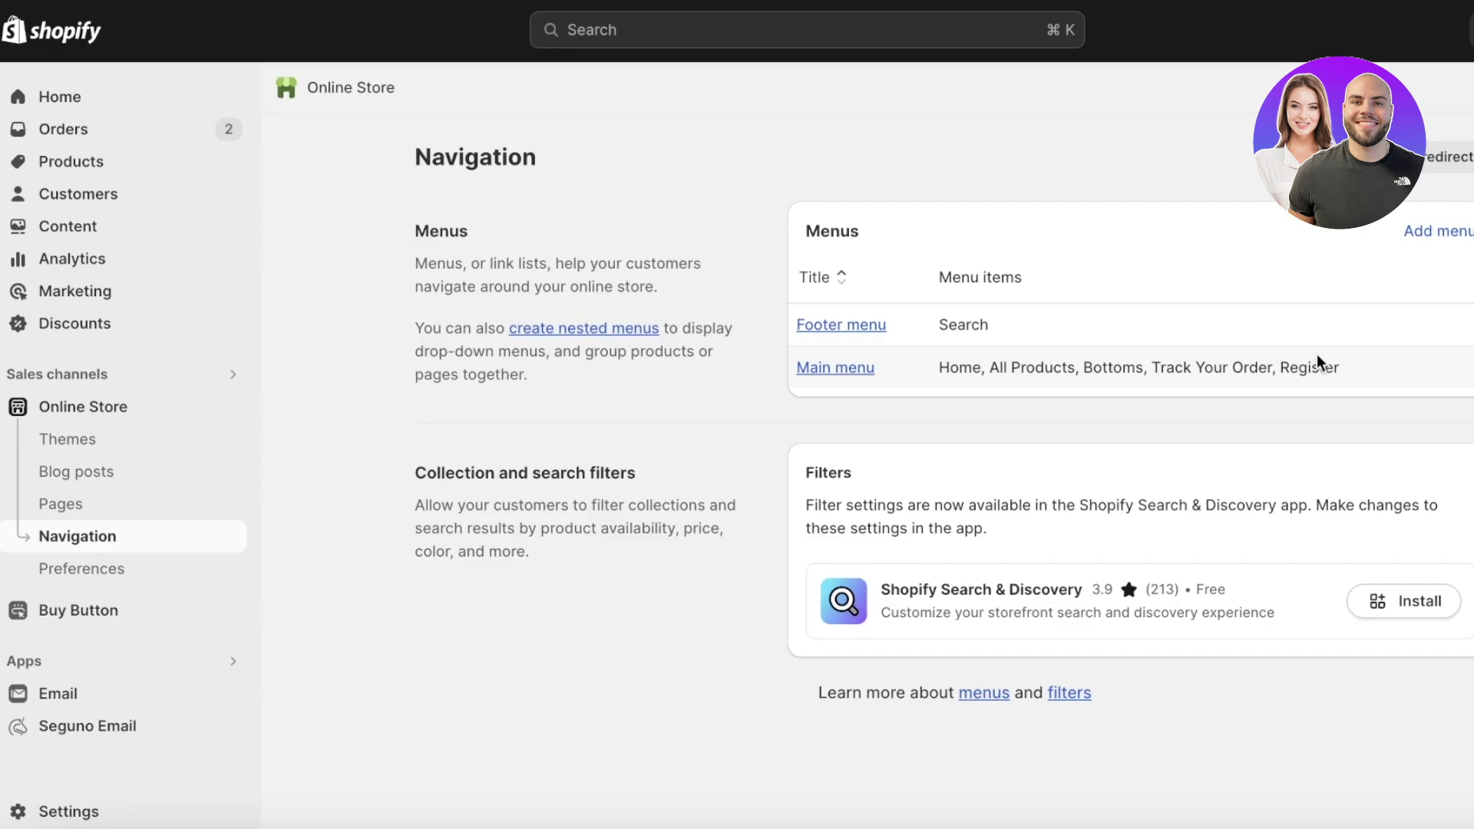
left_click(108, 434)
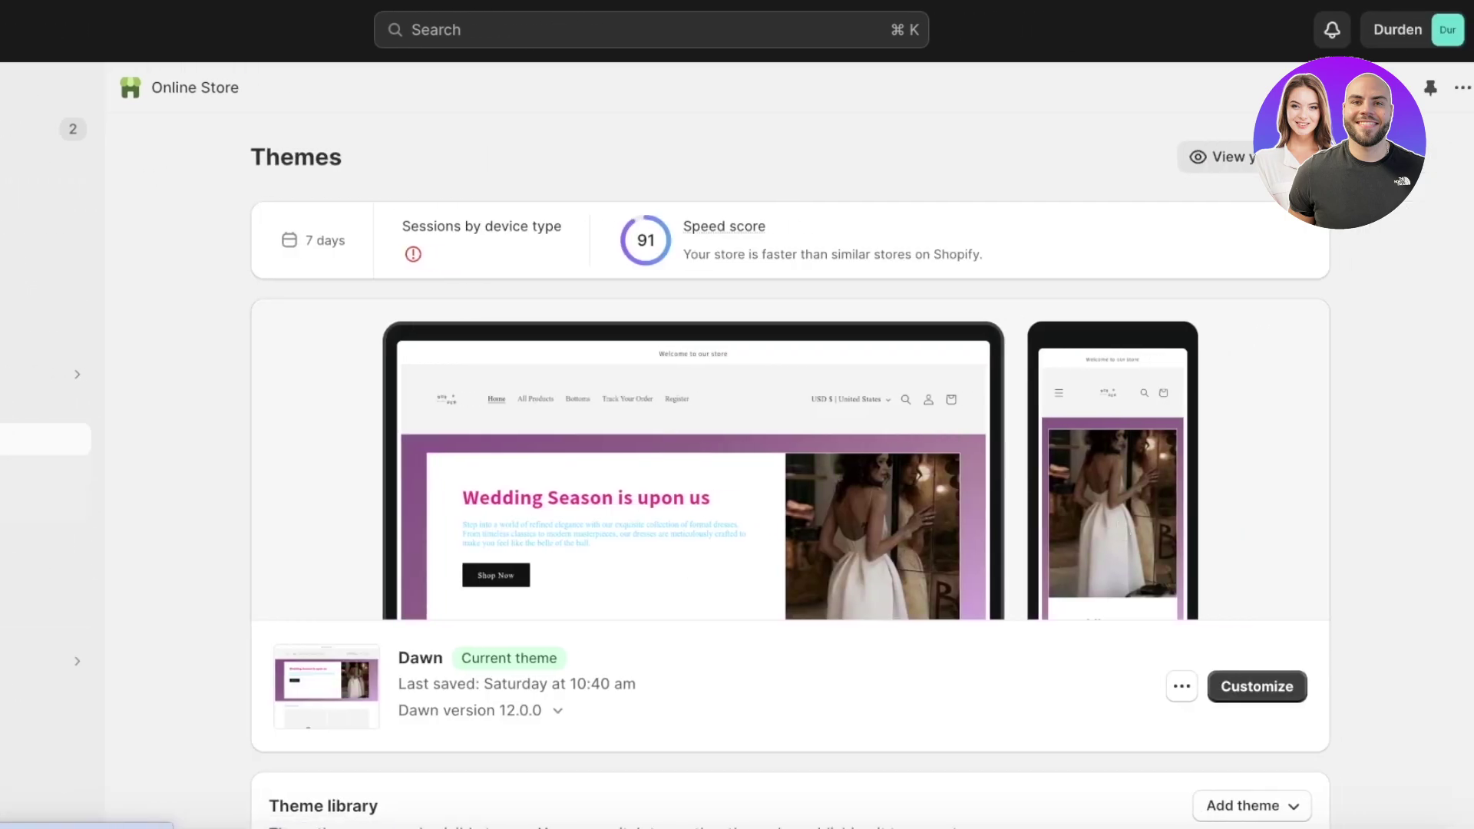
left_click(1245, 686)
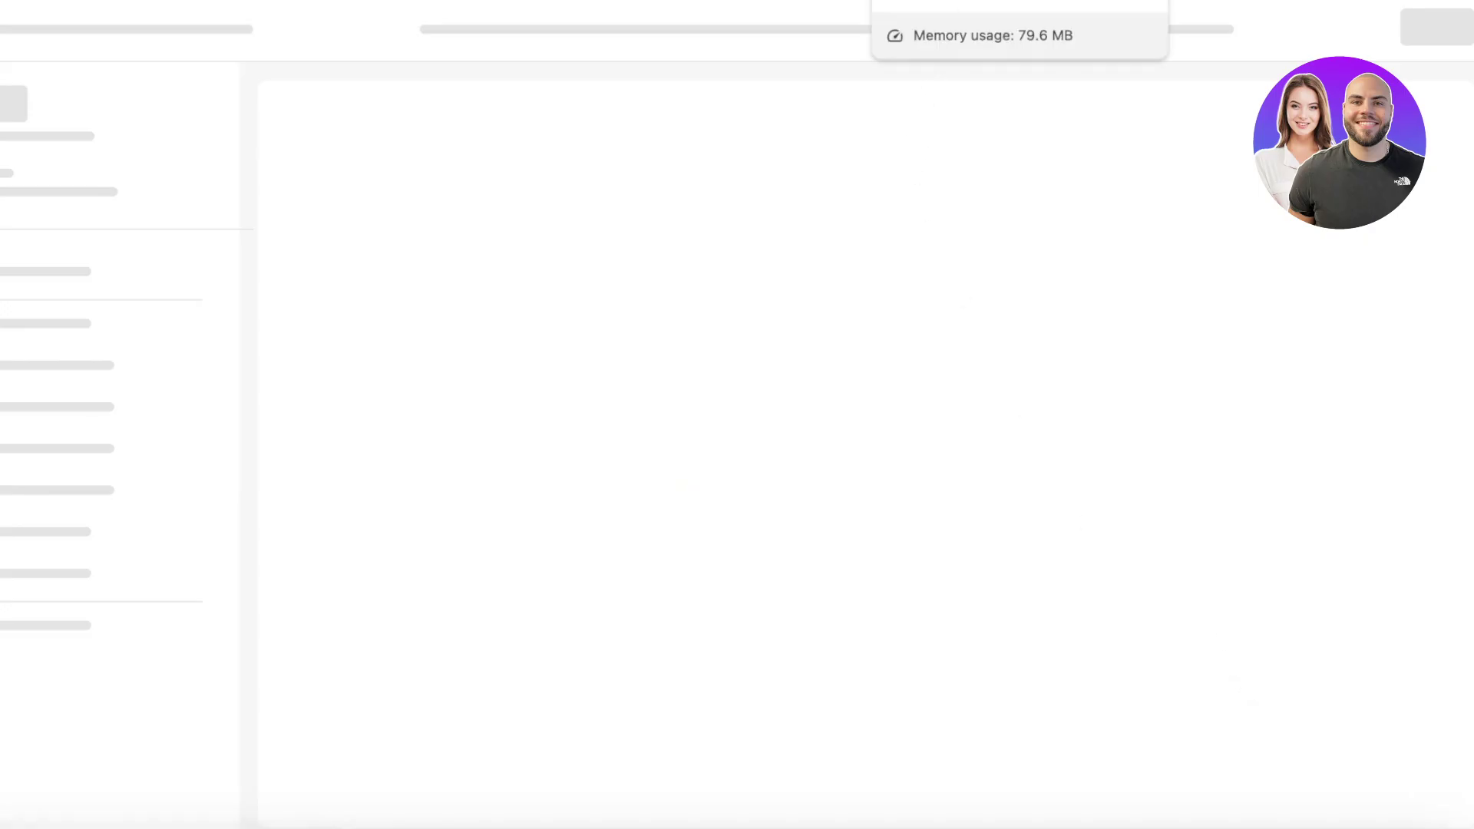
Step: Search the online store templates for "landing page" and load the T-shirt Landing Page in the theme editor
left_click(549, 31)
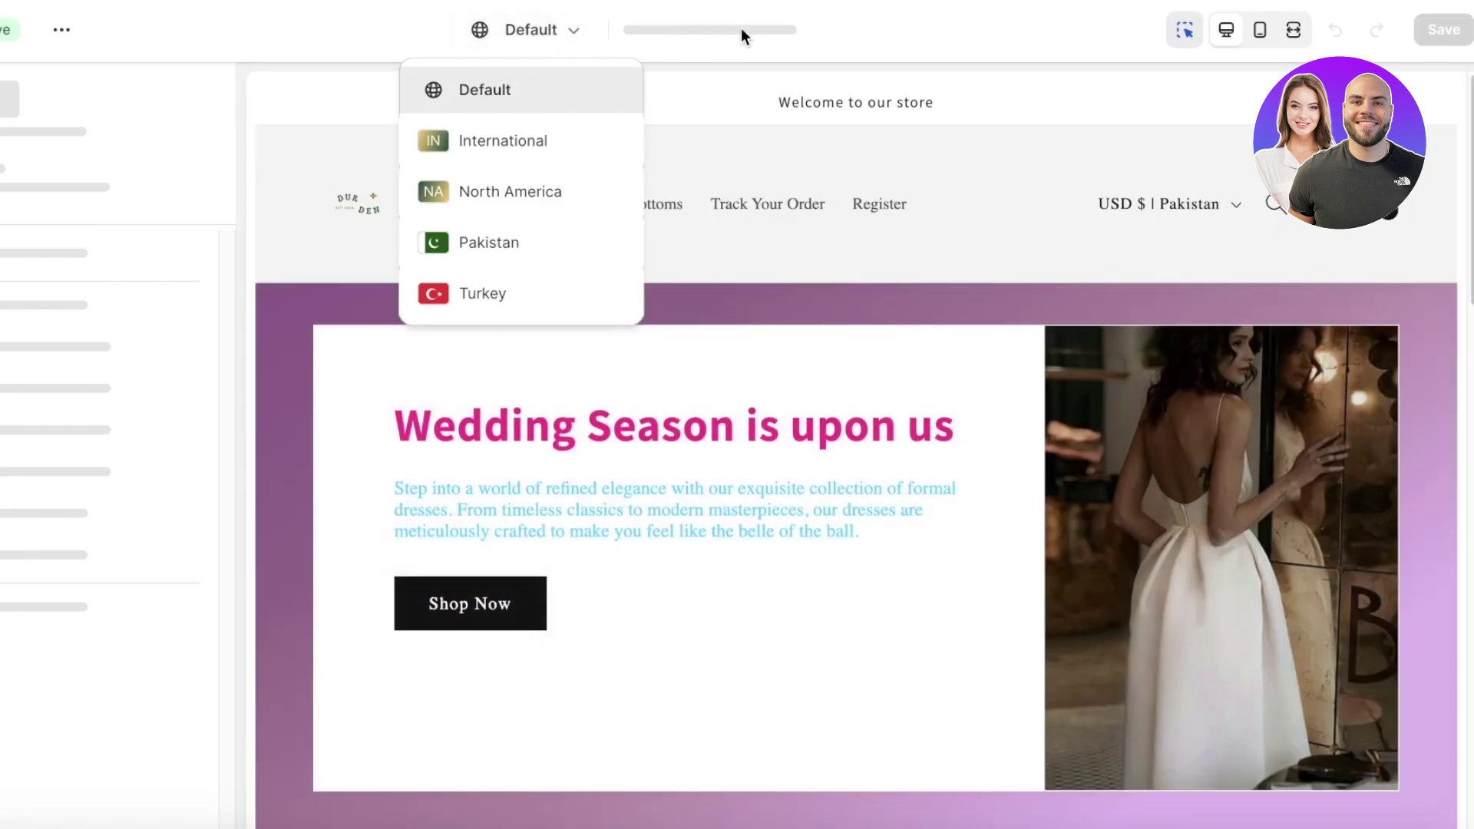
left_click(740, 28)
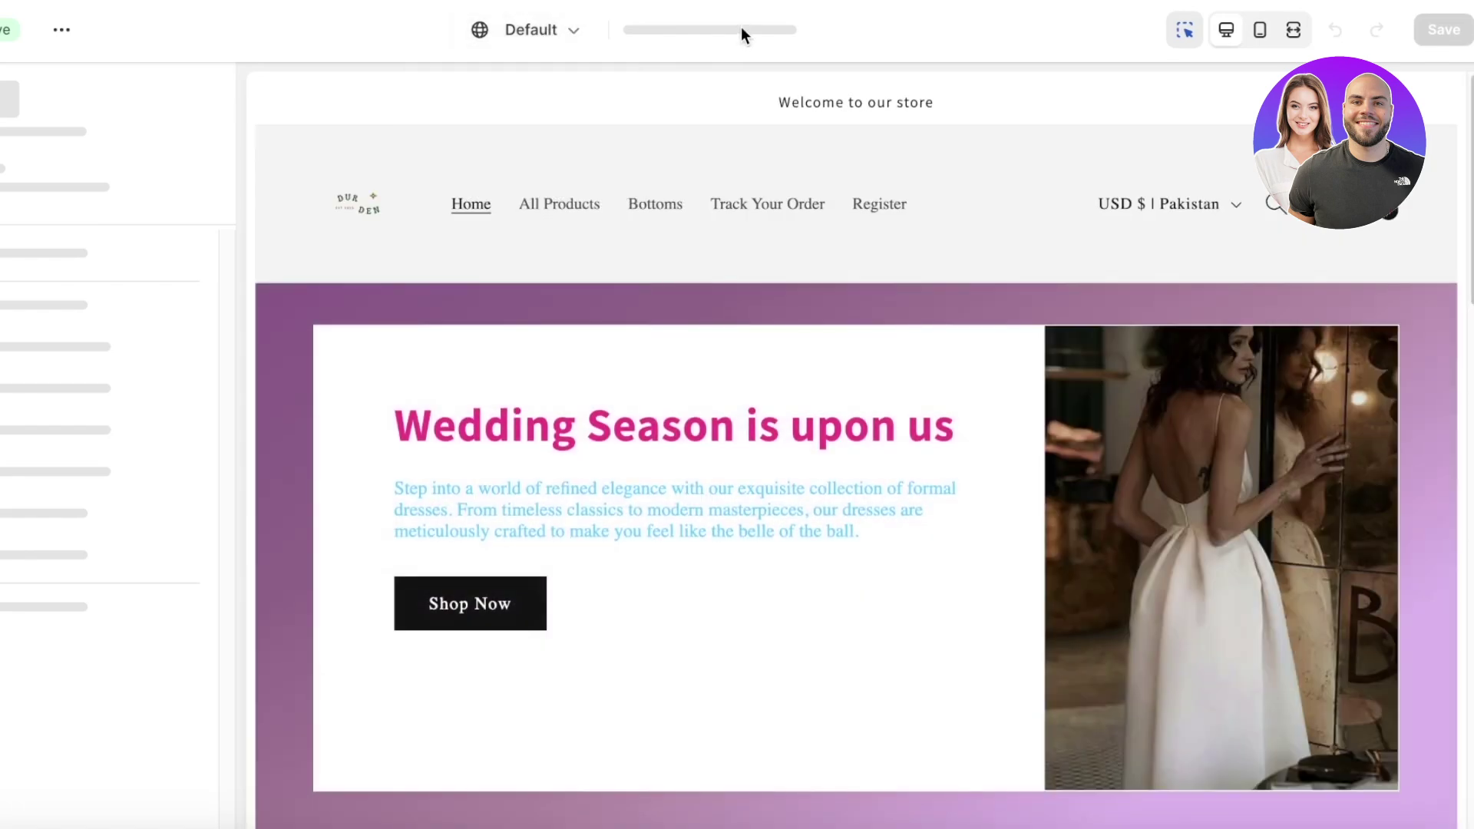
left_click(740, 30)
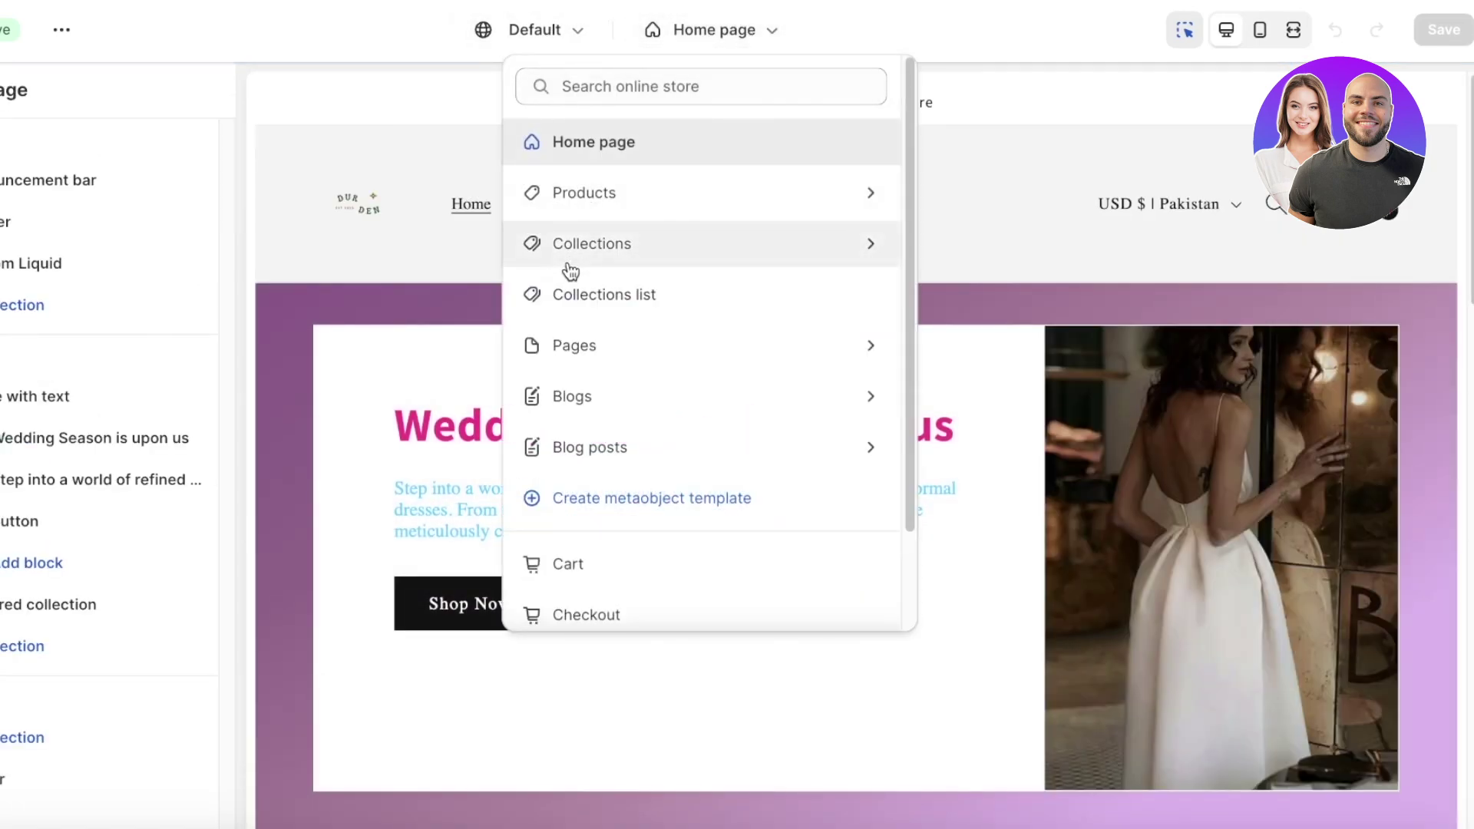
scroll(626, 432, "down", 3)
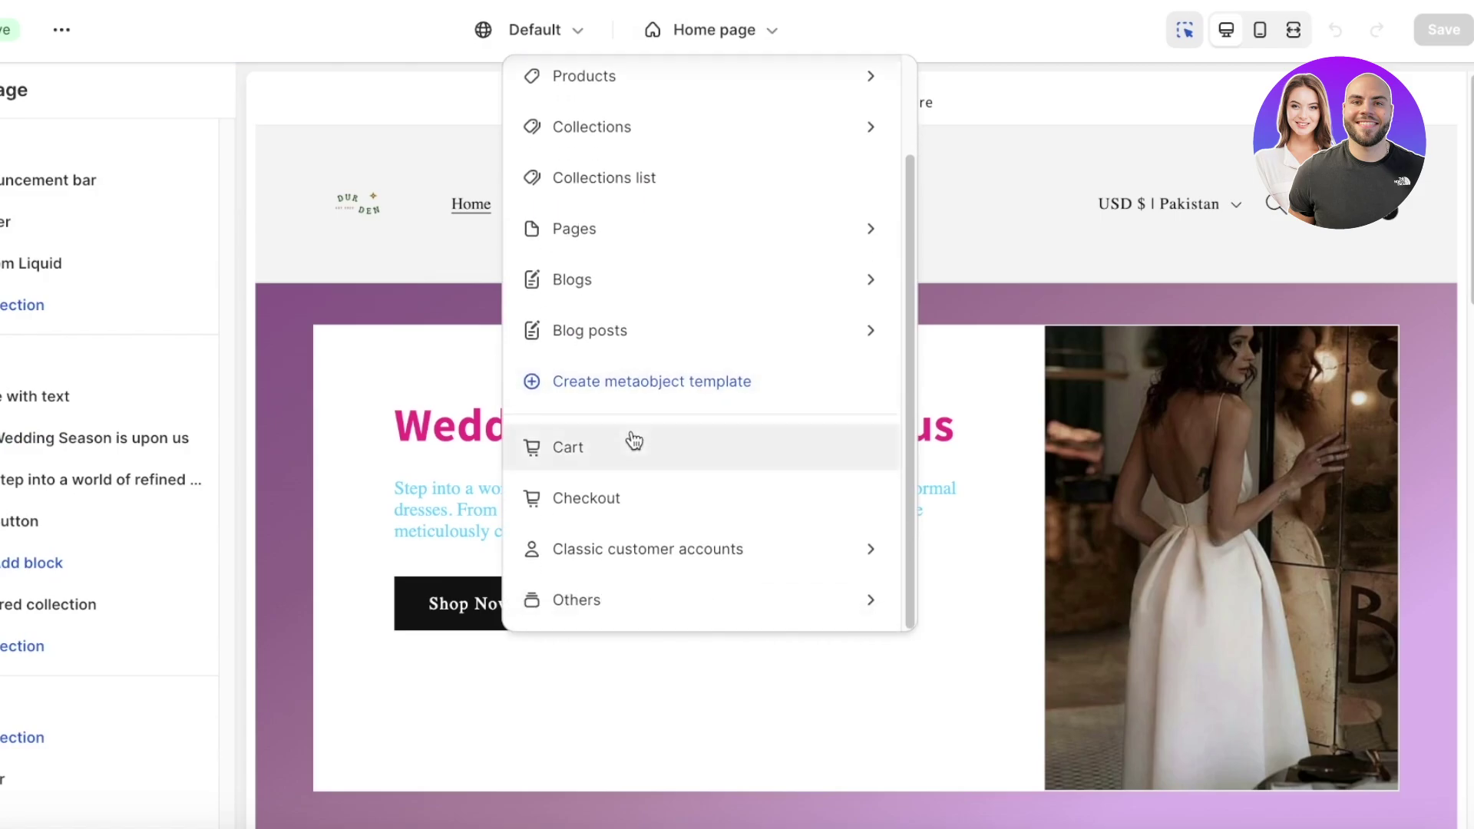
left_click(609, 596)
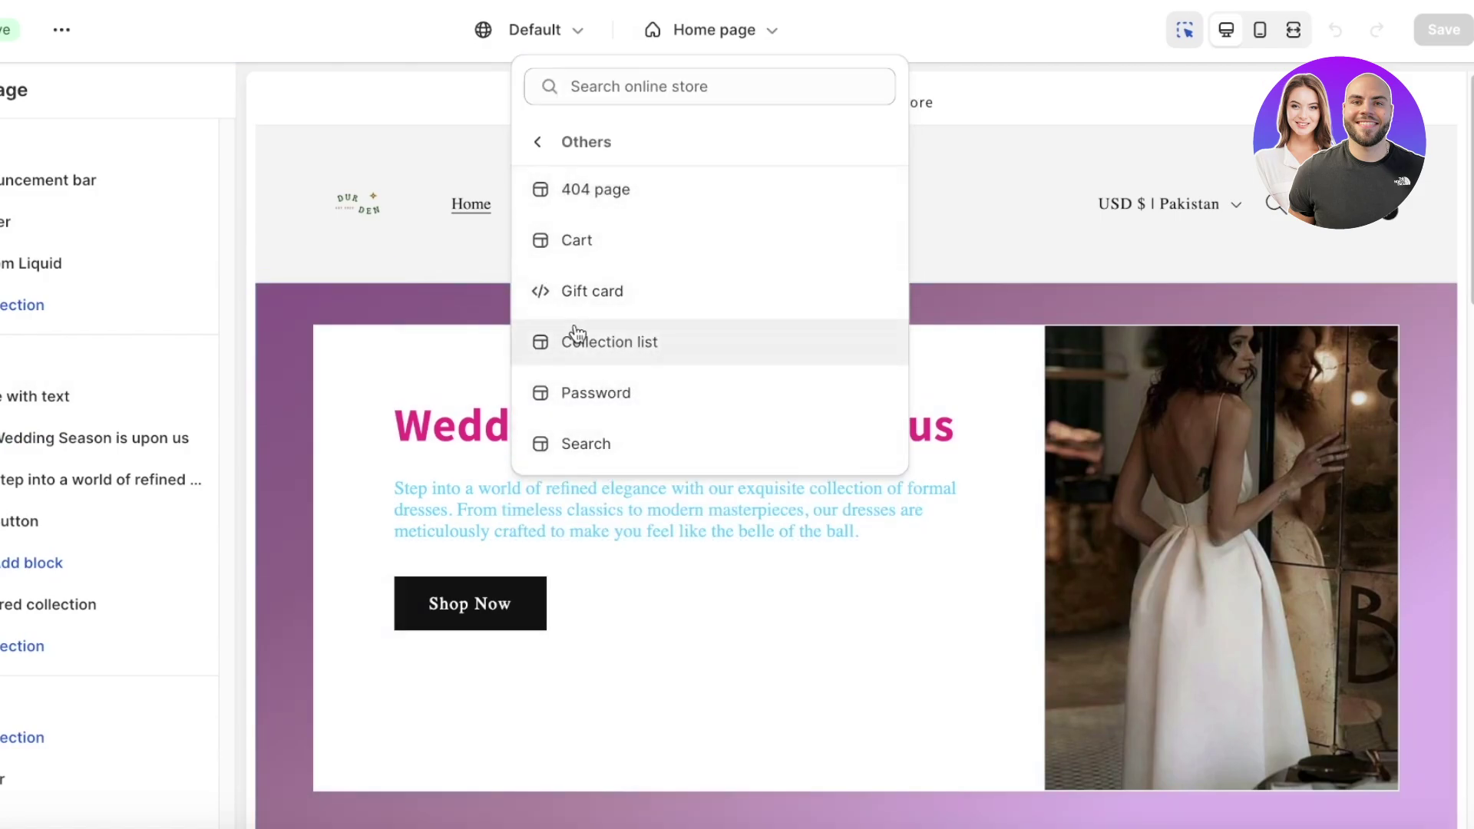
left_click(566, 86)
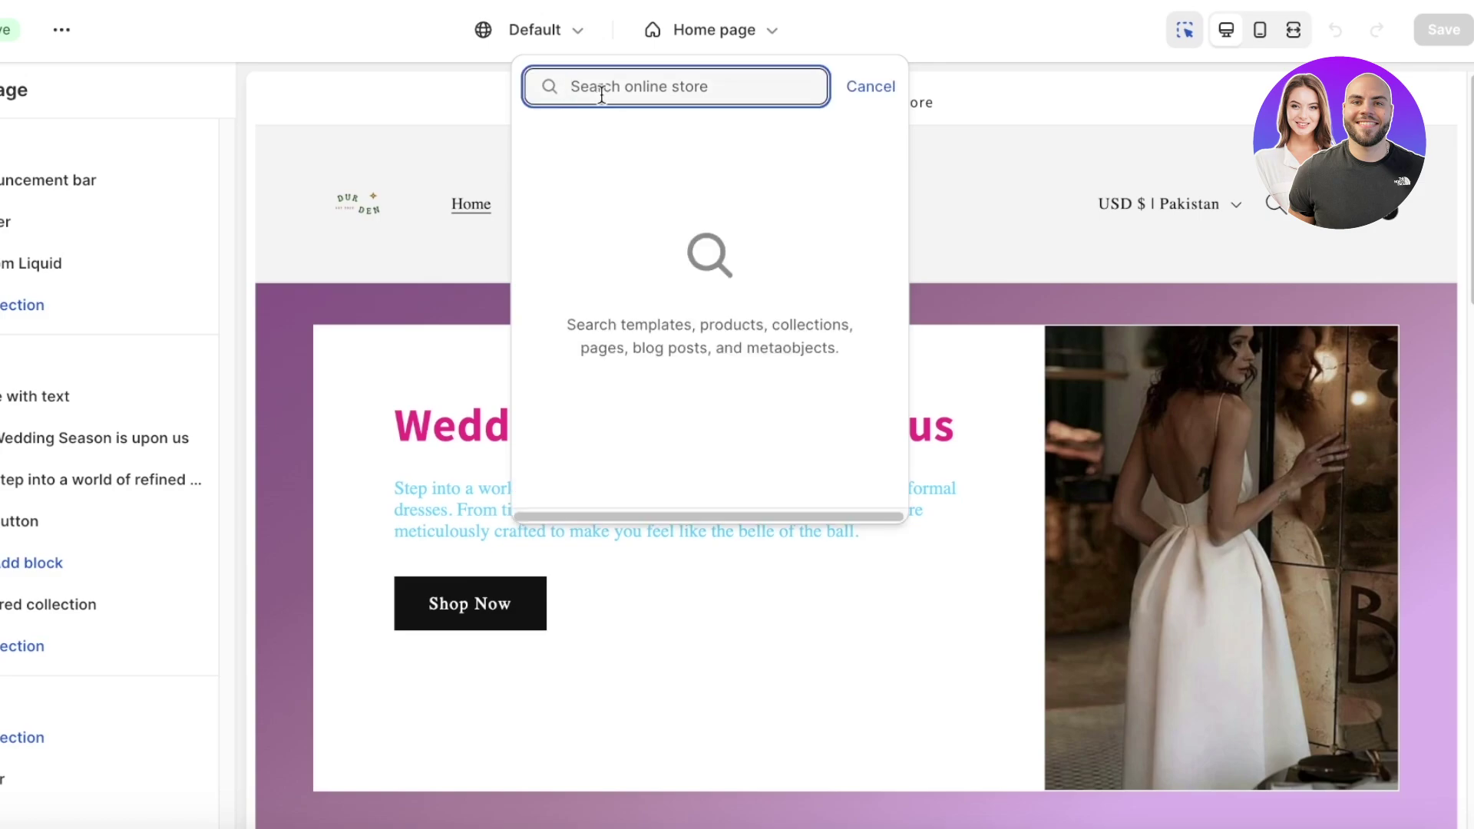
type("landing page")
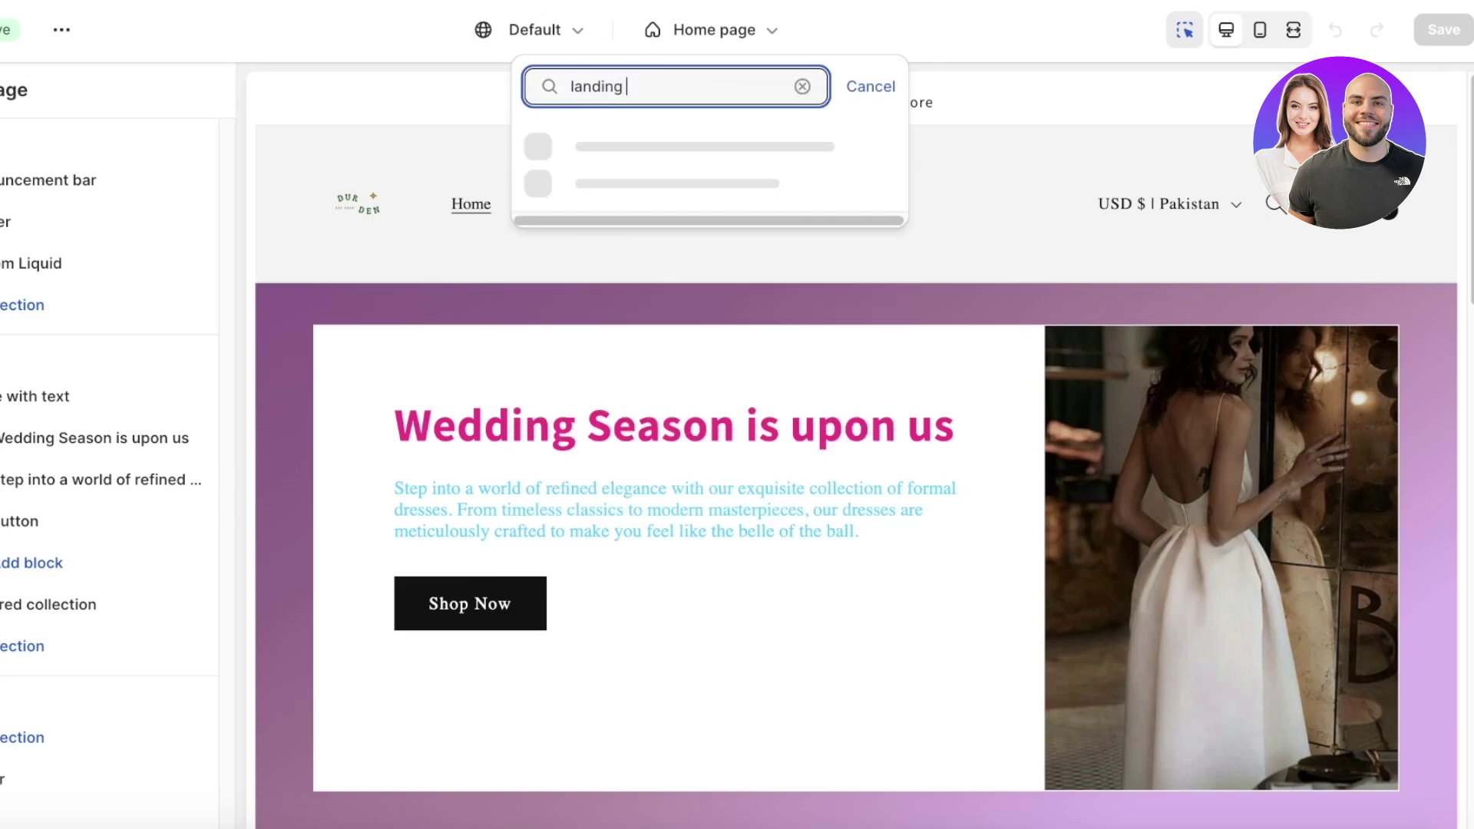
left_click(567, 147)
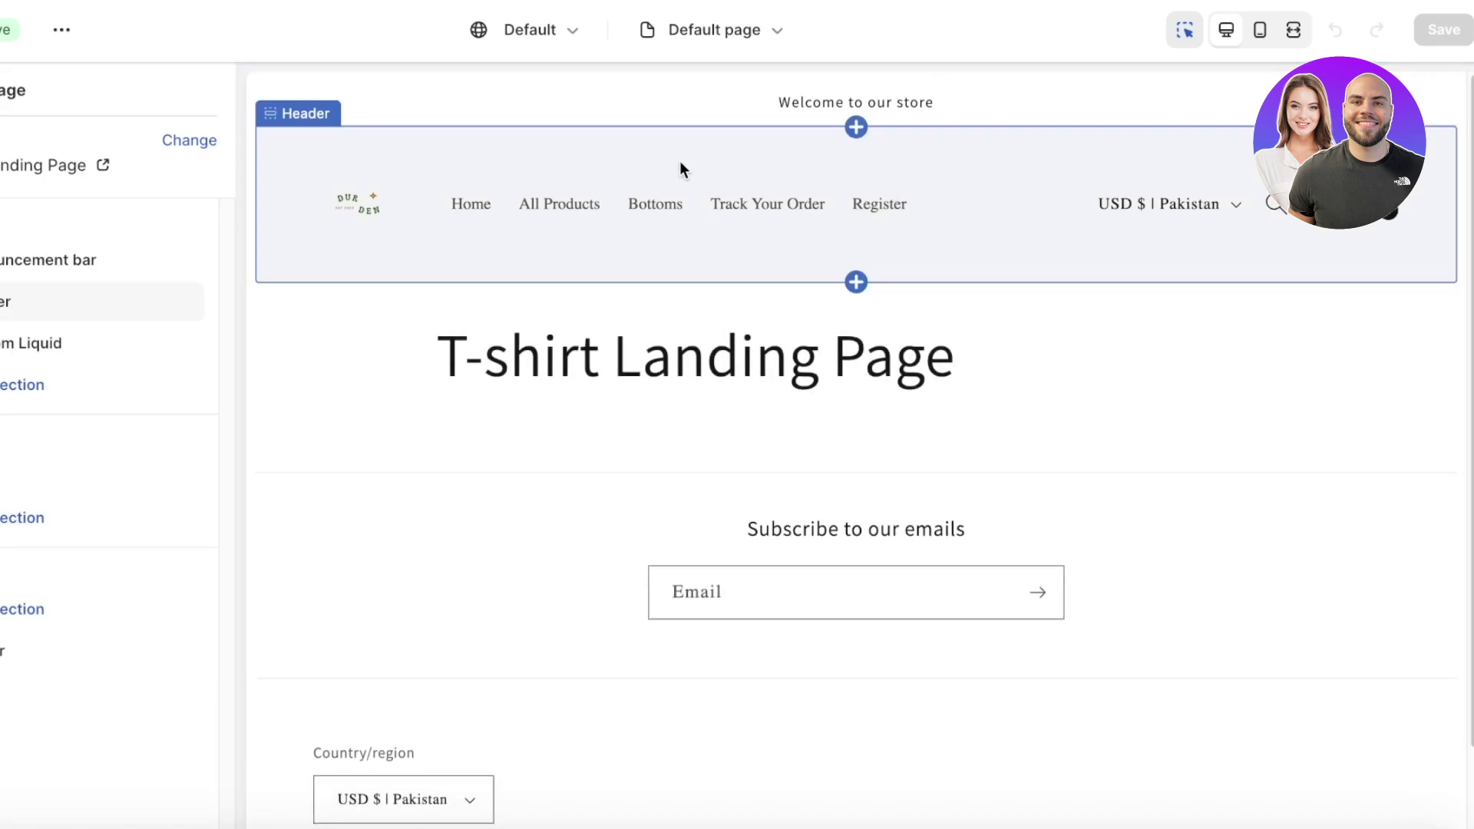
Step: Review the Header section's settings down to its custom CSS and return to the page's section list
left_click(693, 201)
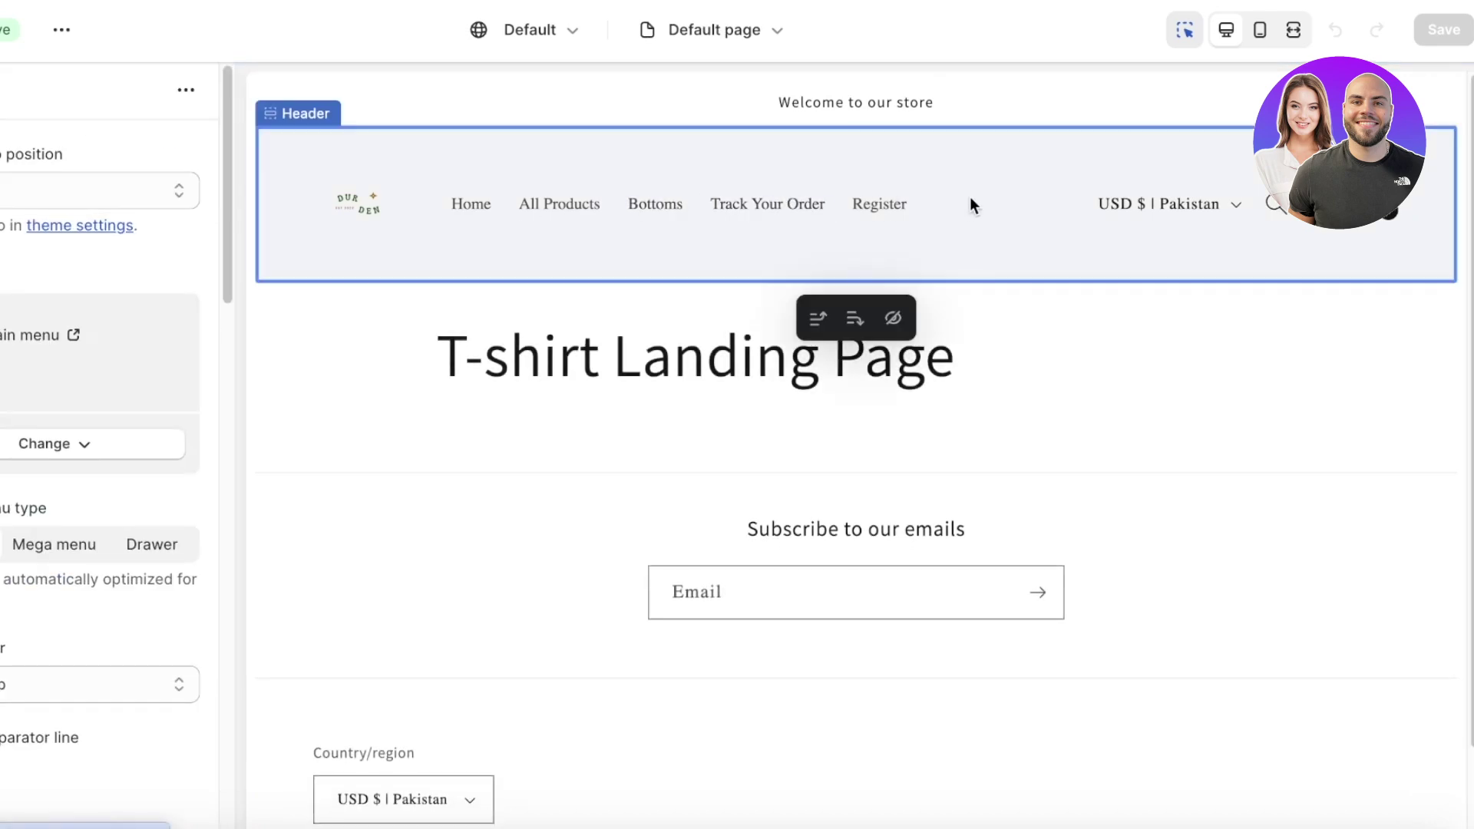
left_click(961, 112)
left_click(997, 198)
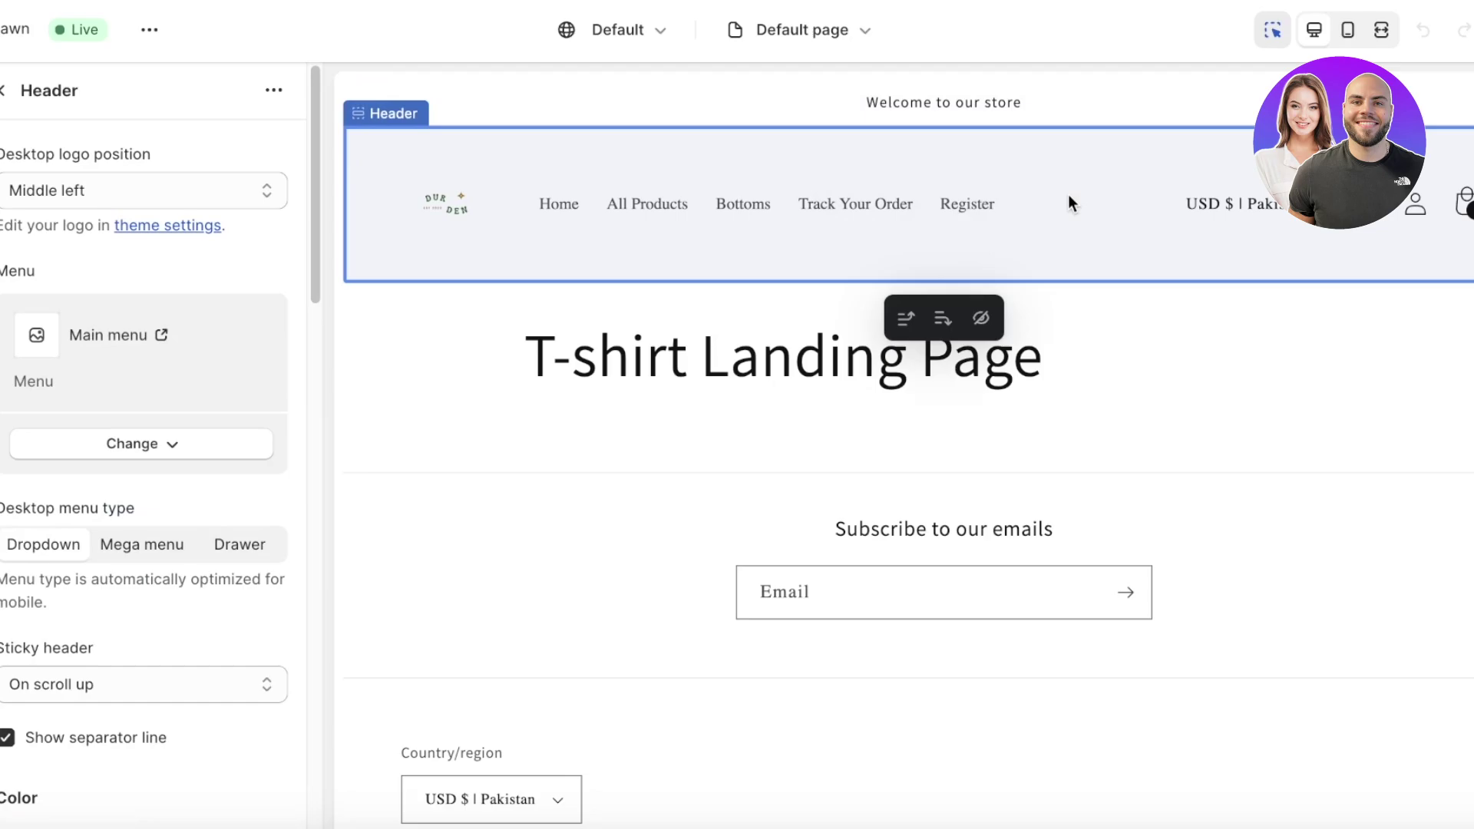
scroll(176, 706, "down", 10)
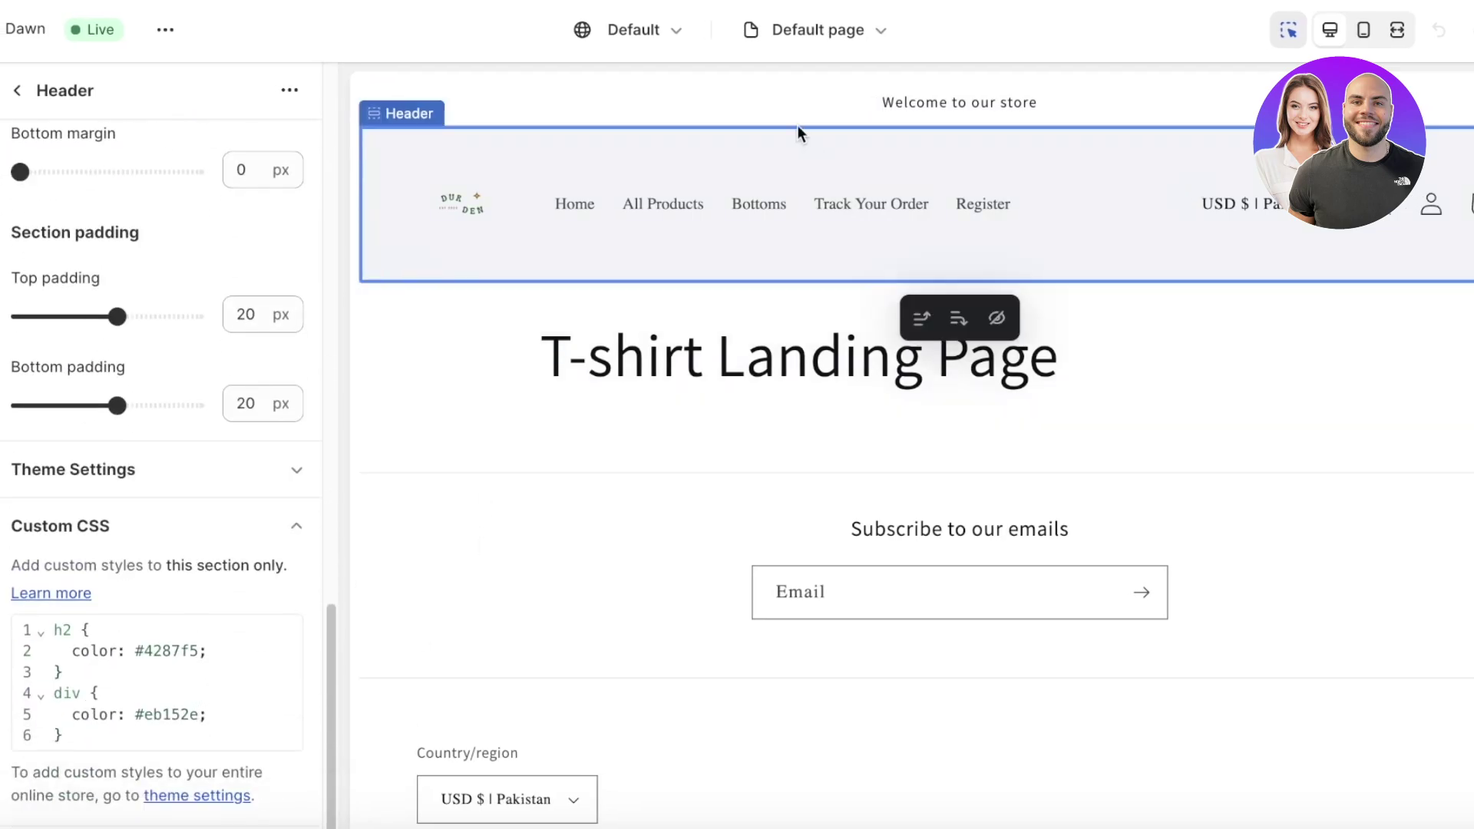
left_click(16, 92)
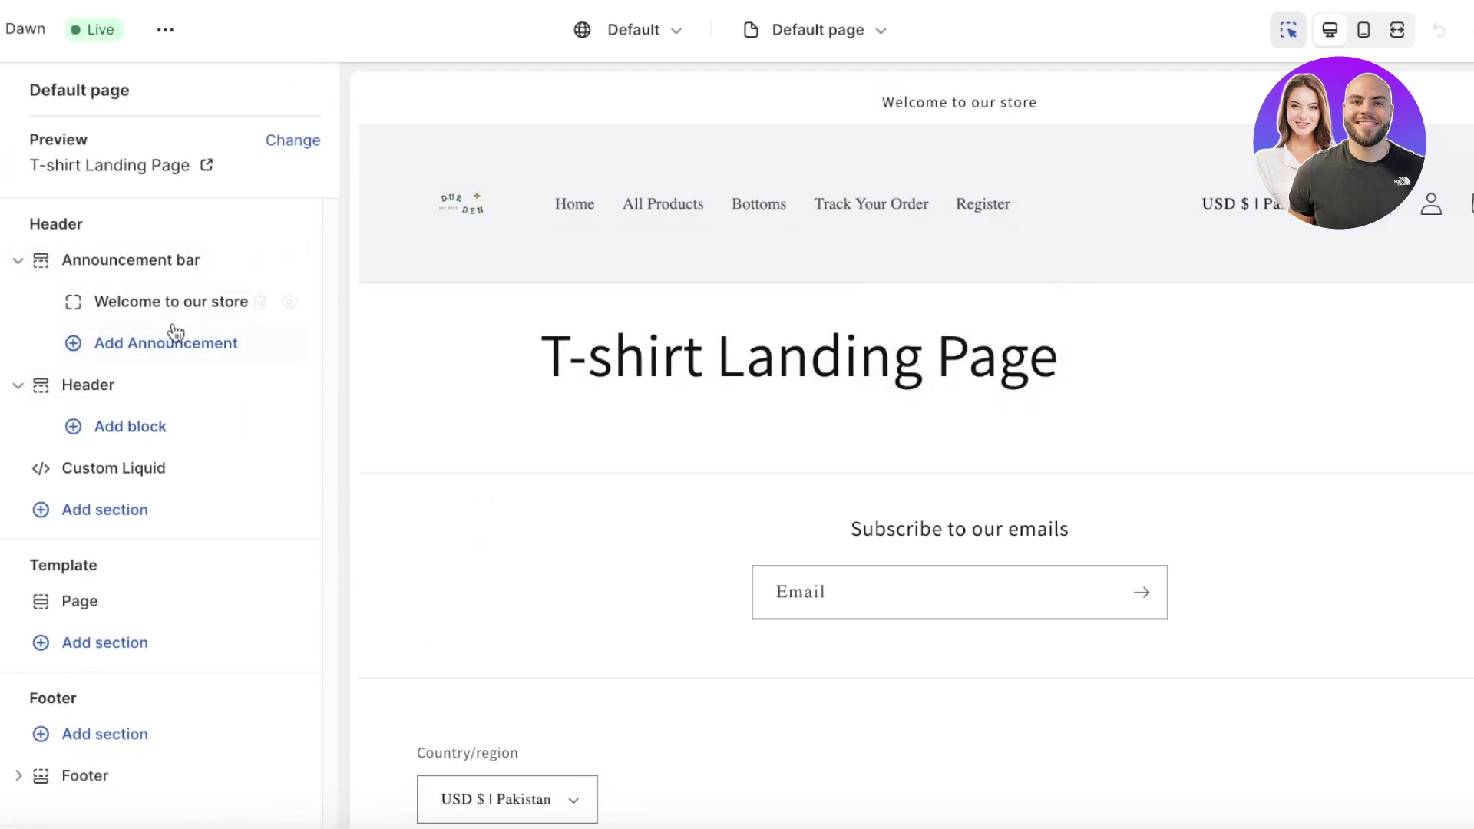
Step: Remove the Announcement bar section and hide the Header section
left_click(261, 261)
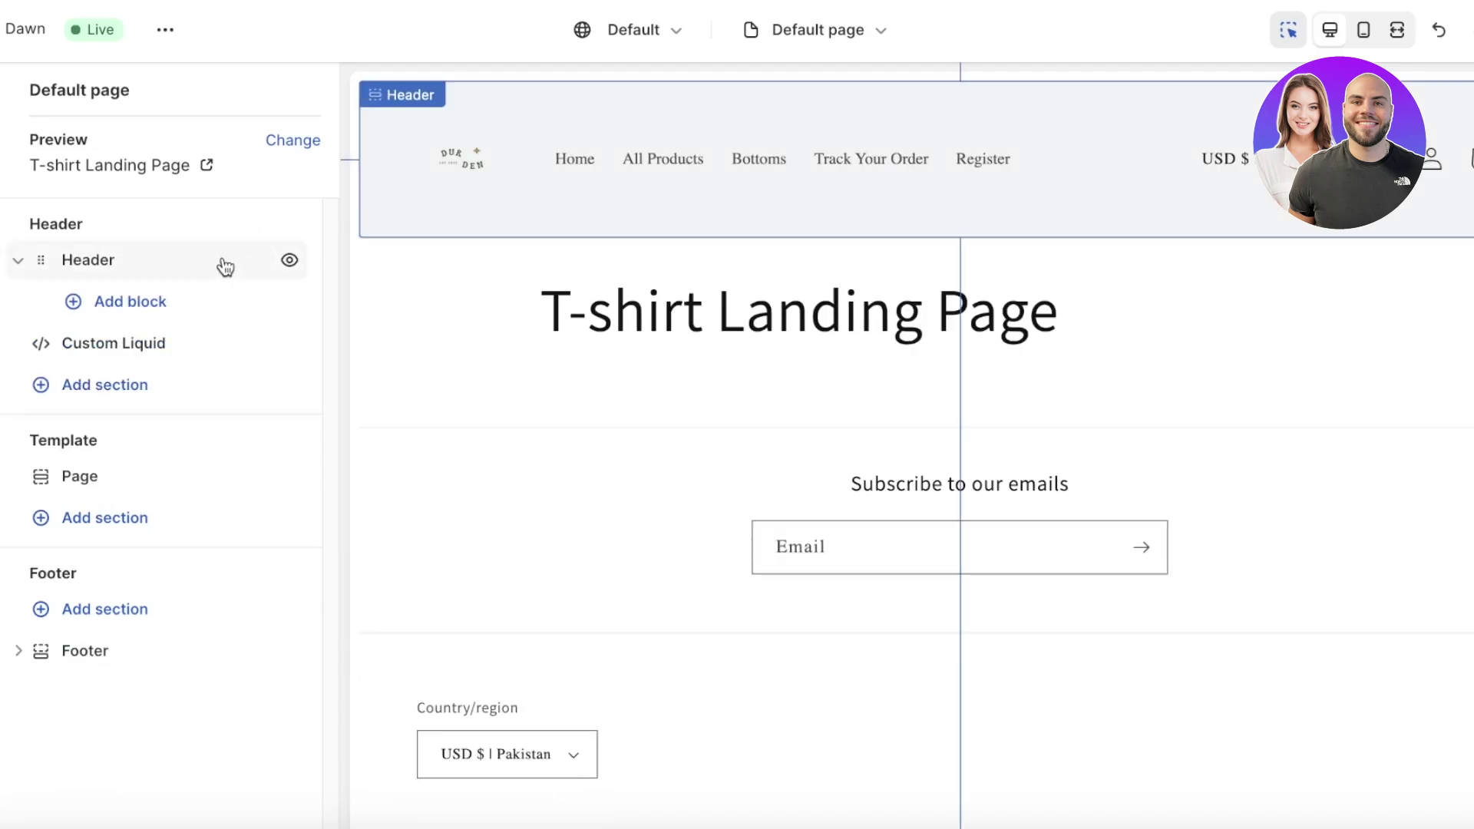
left_click(17, 261)
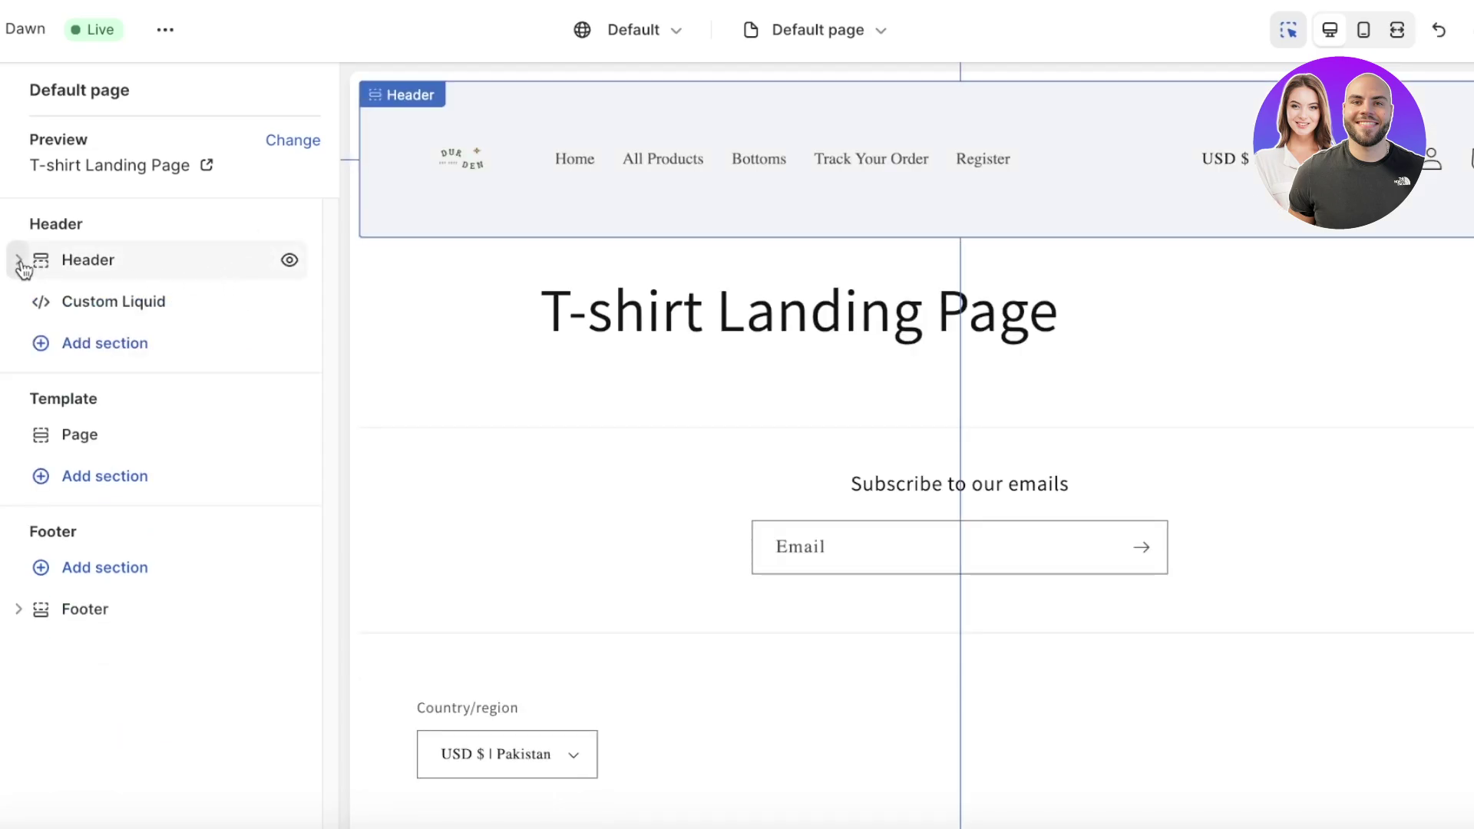
left_click(289, 265)
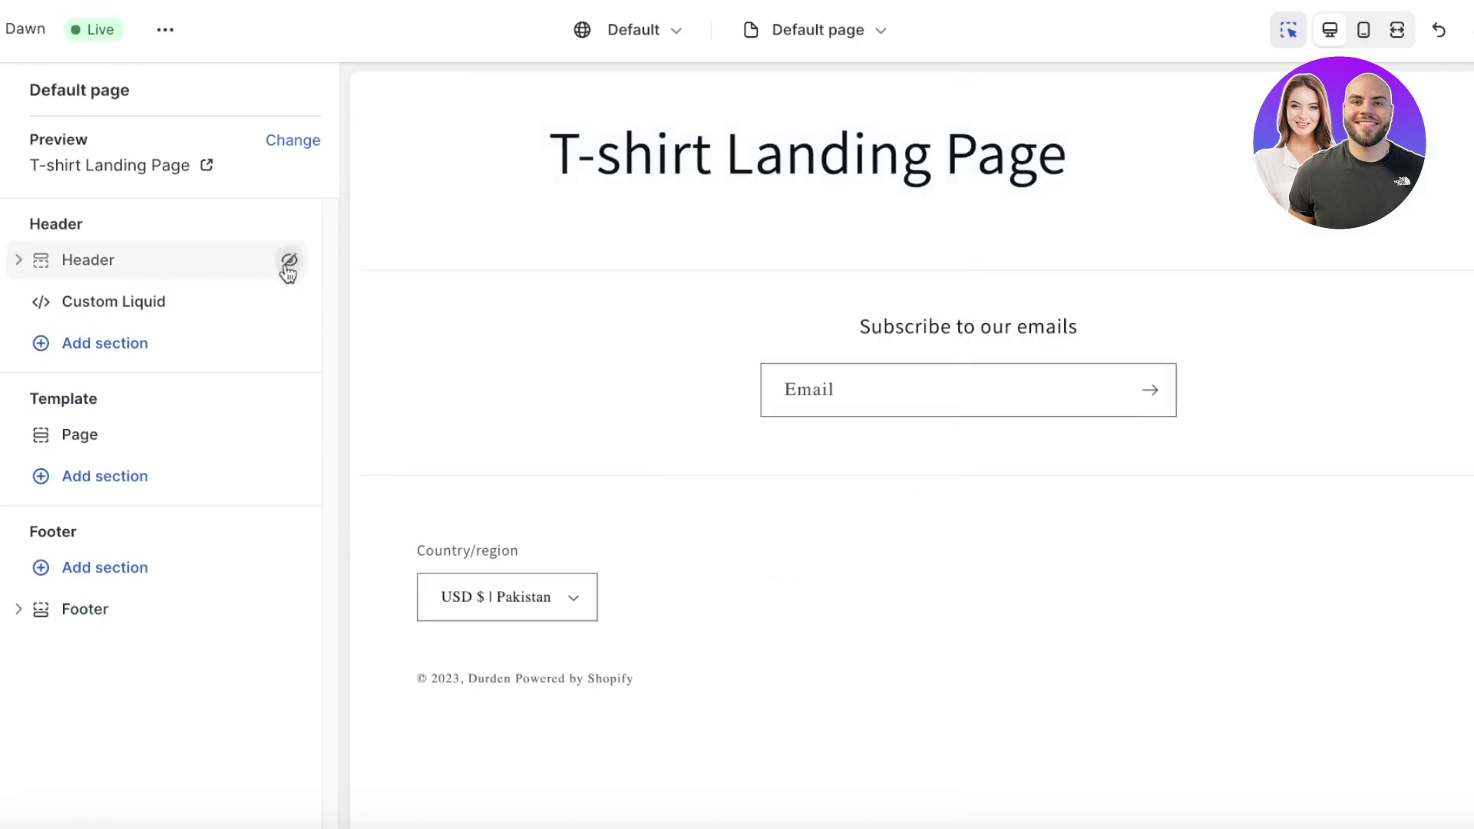
Step: Remove the Custom Liquid section from the header group and hide the template's Page section
left_click(290, 304)
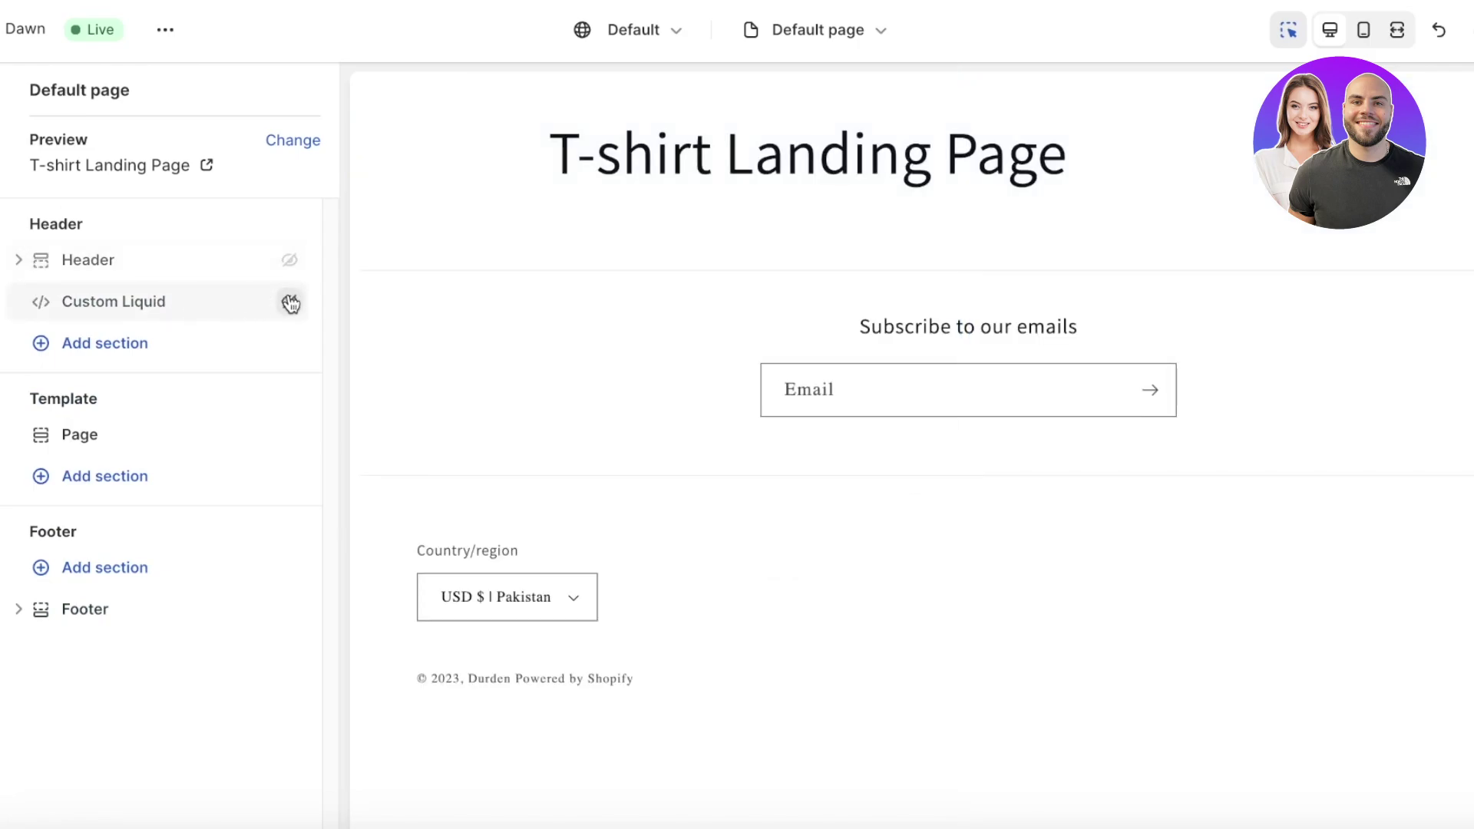
left_click(258, 301)
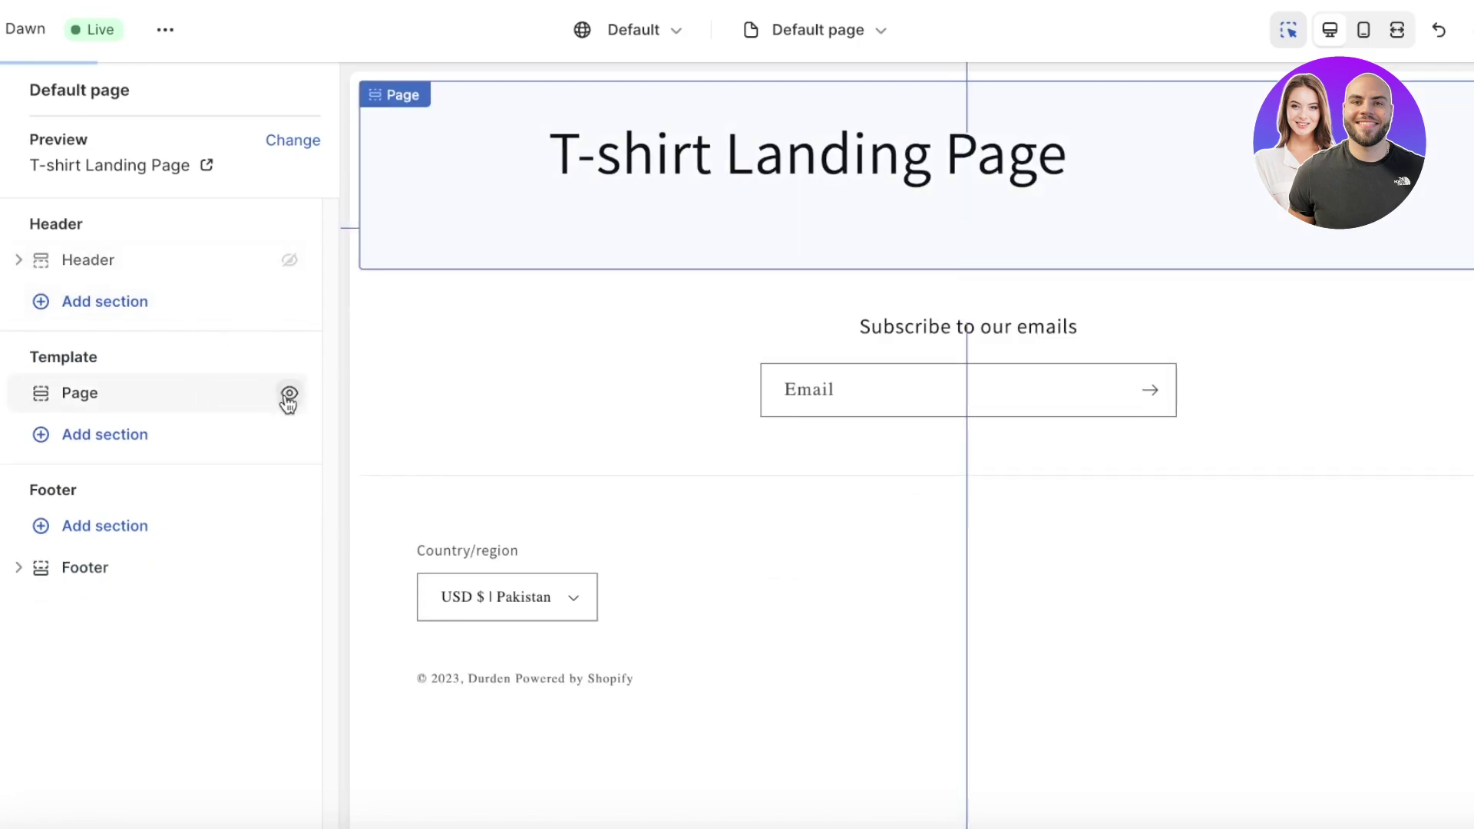
left_click(288, 398)
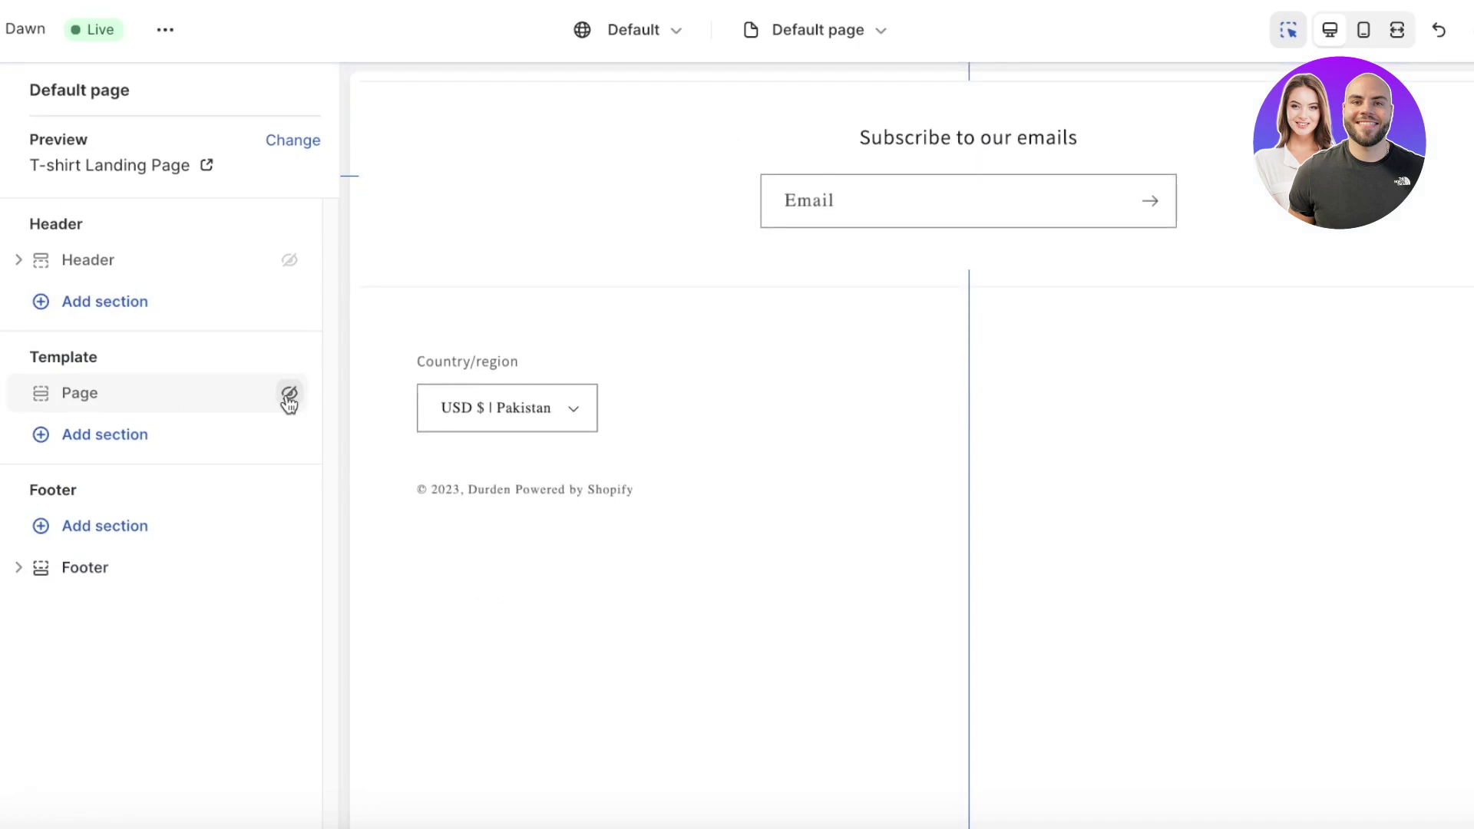
Step: Show the template's Page section again to check its padding settings, and hide it again
left_click(289, 398)
left_click(148, 400)
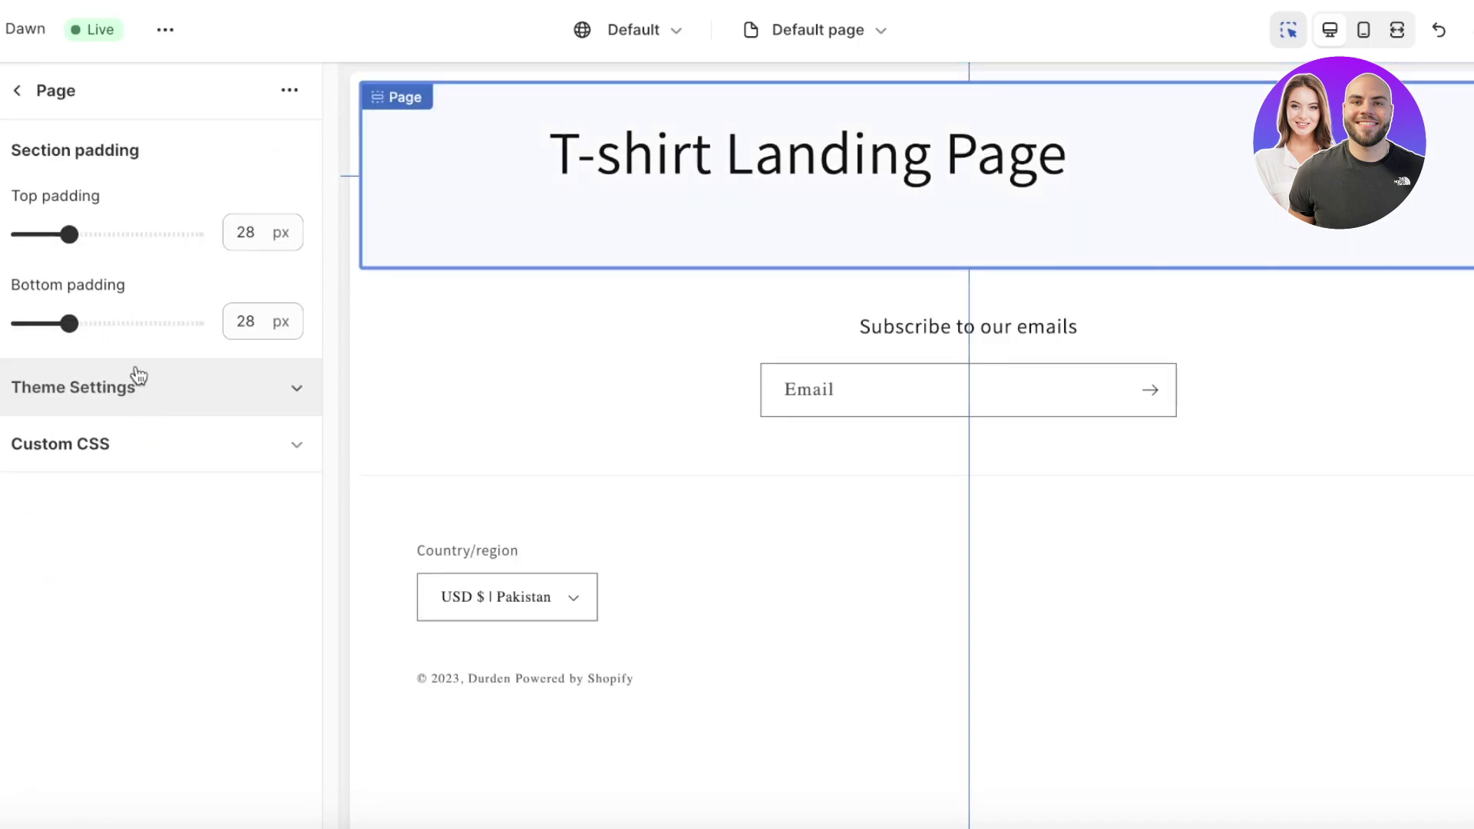
left_click(30, 98)
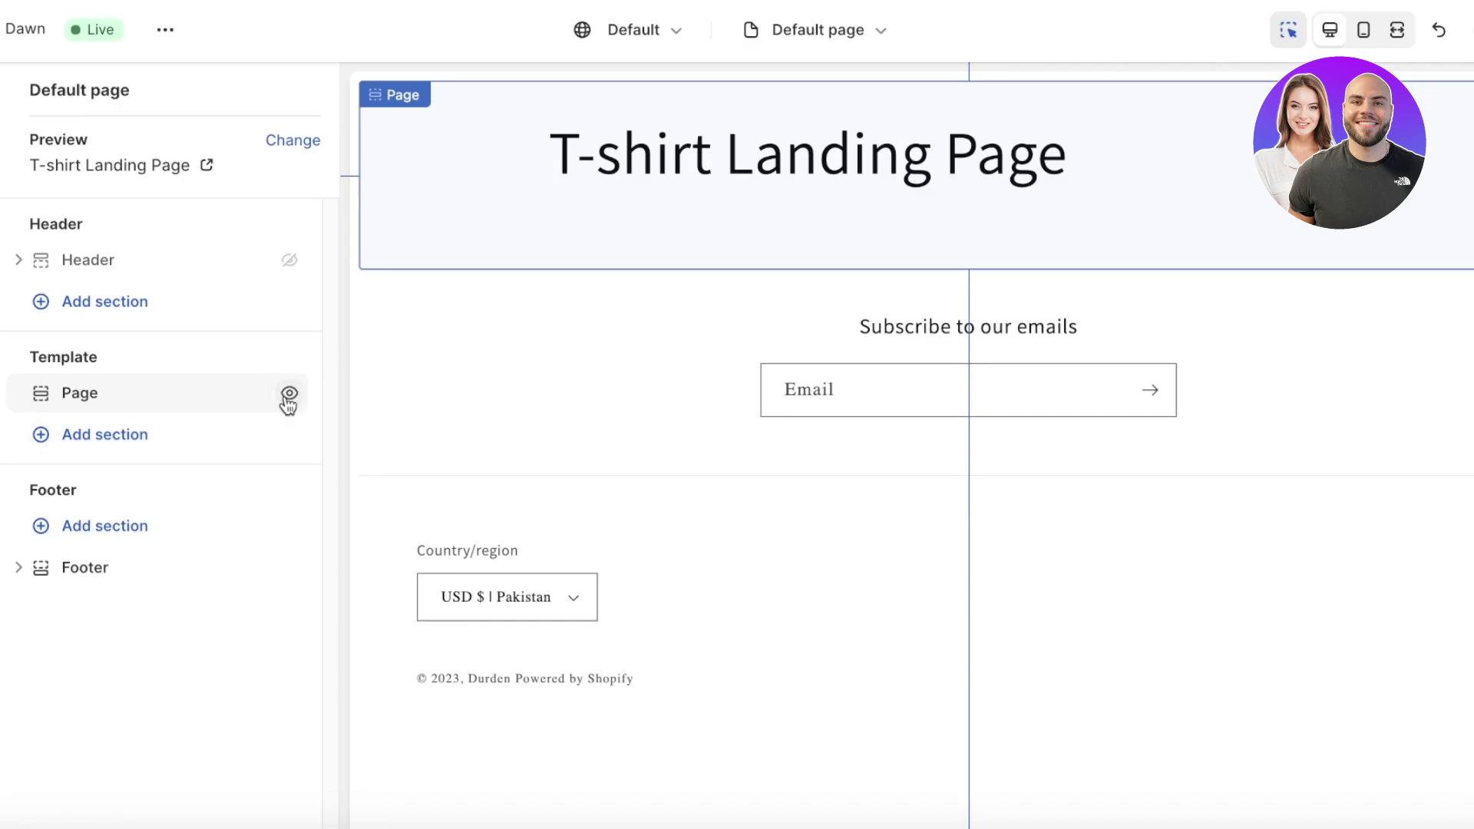
left_click(289, 397)
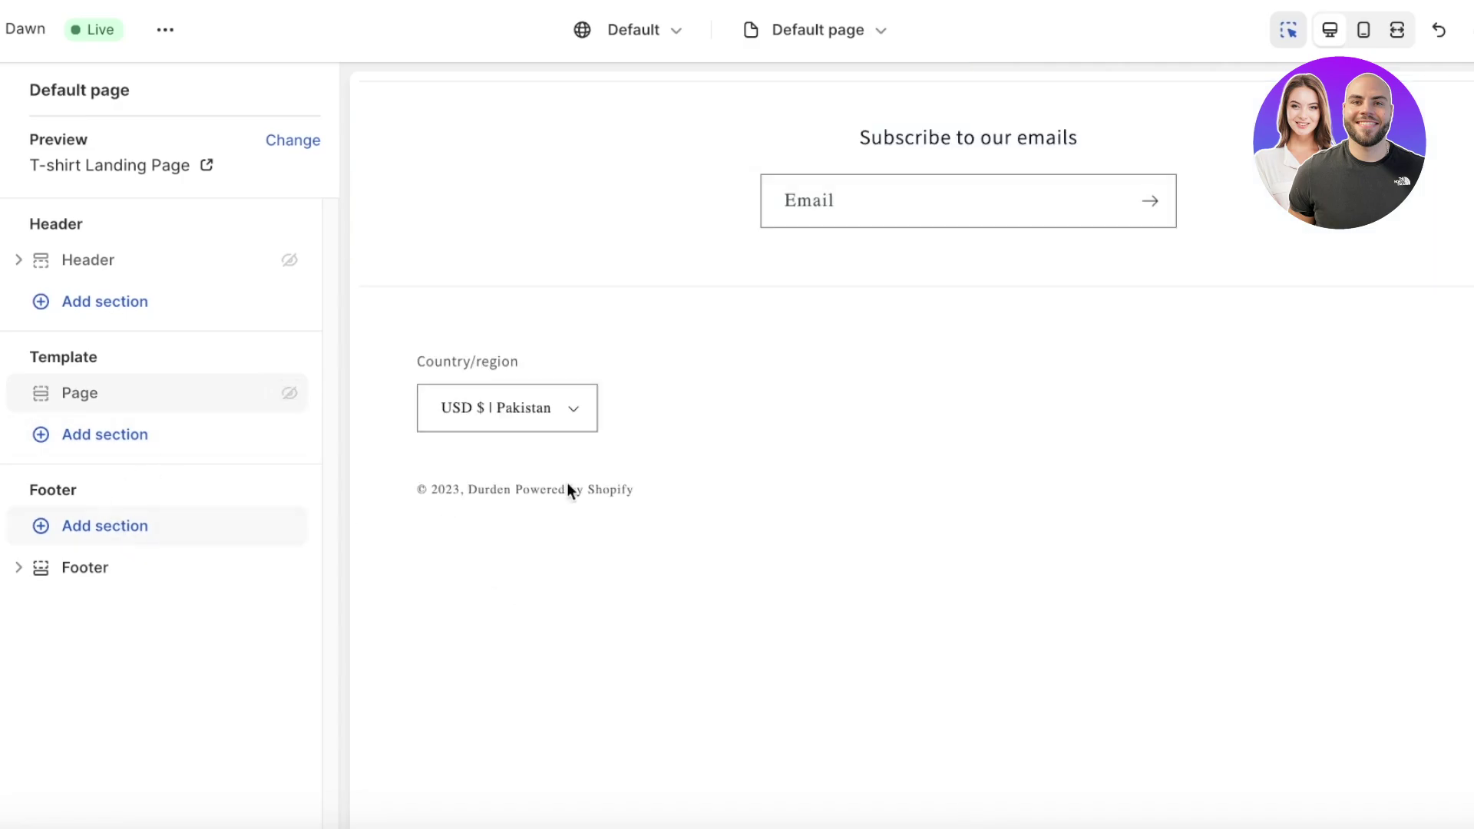
Step: Review the Footer section's settings down to its custom CSS and hide the Footer section
left_click(900, 198)
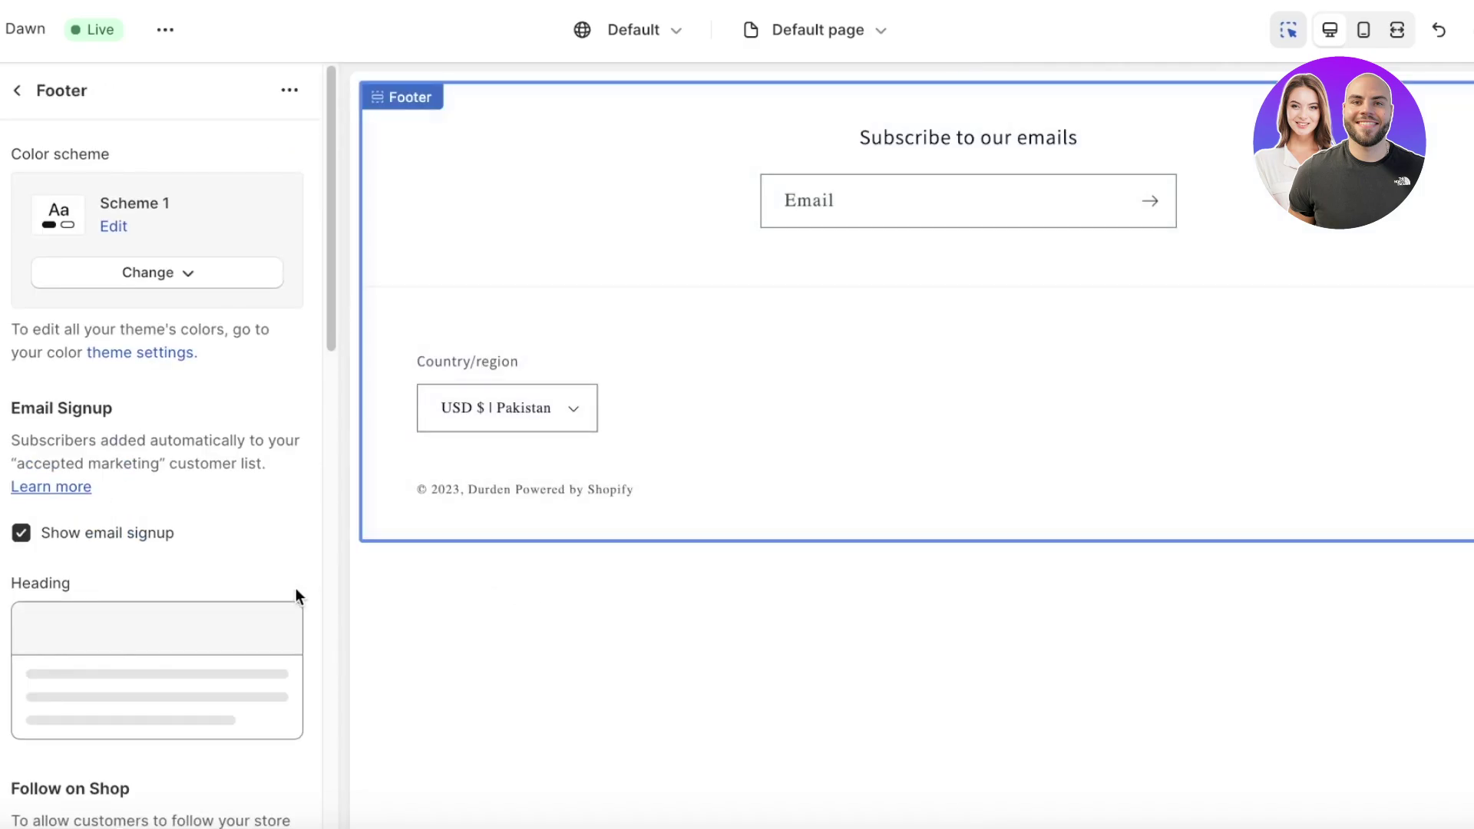
scroll(143, 522, "down", 10)
scroll(144, 522, "down", 5)
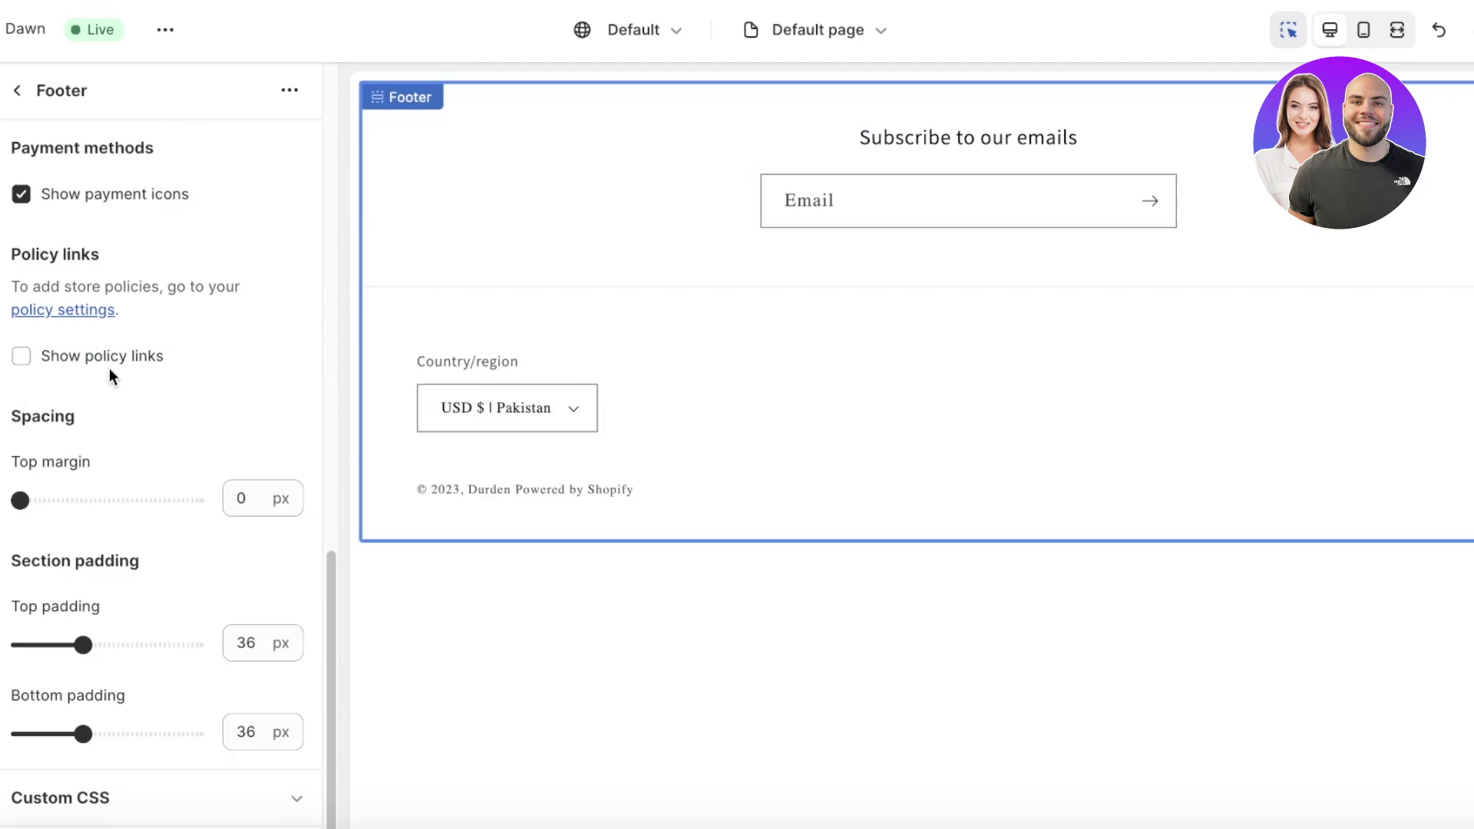
left_click(29, 103)
left_click(287, 568)
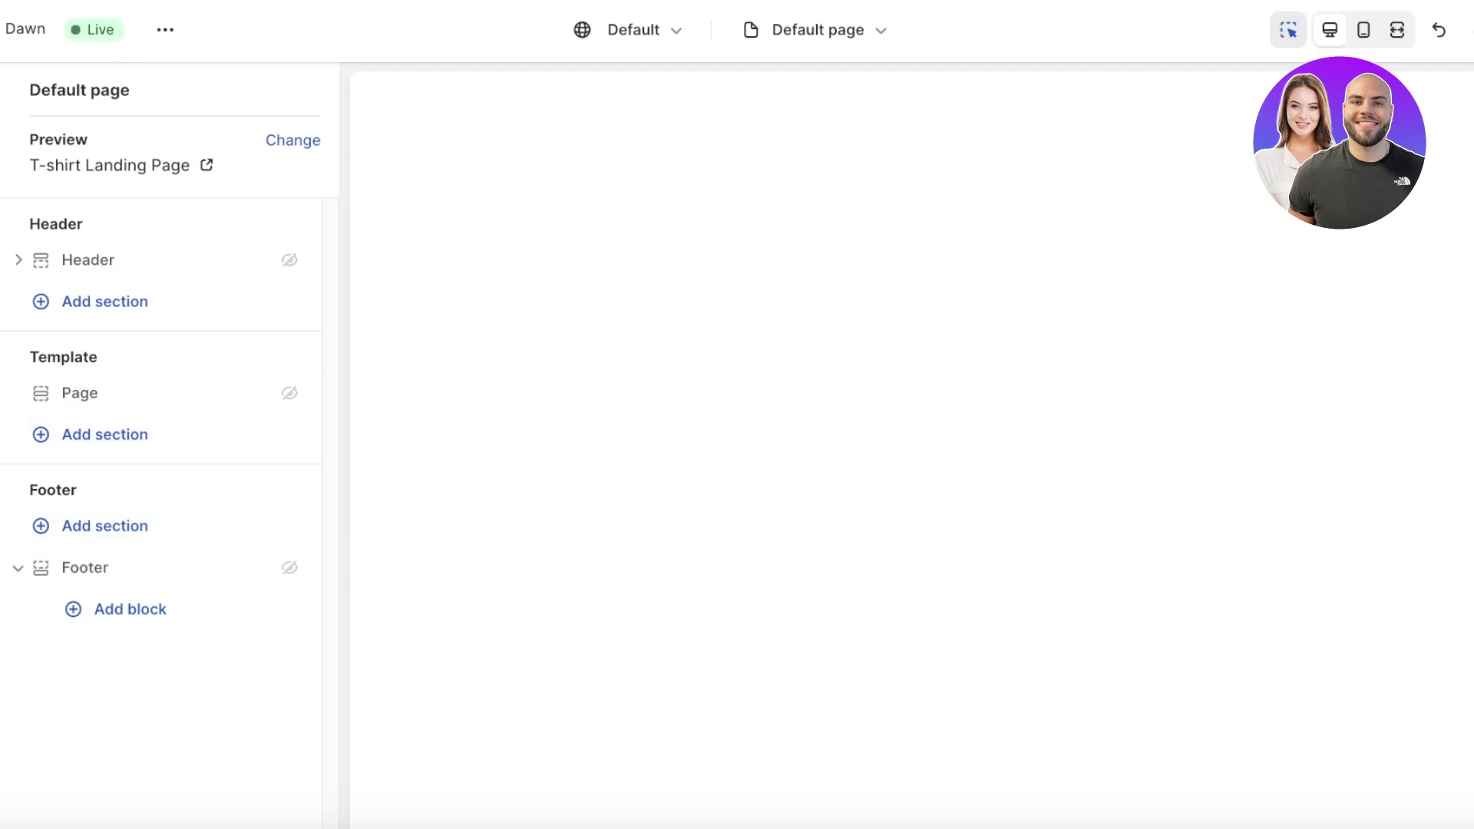
left_click(1, 193)
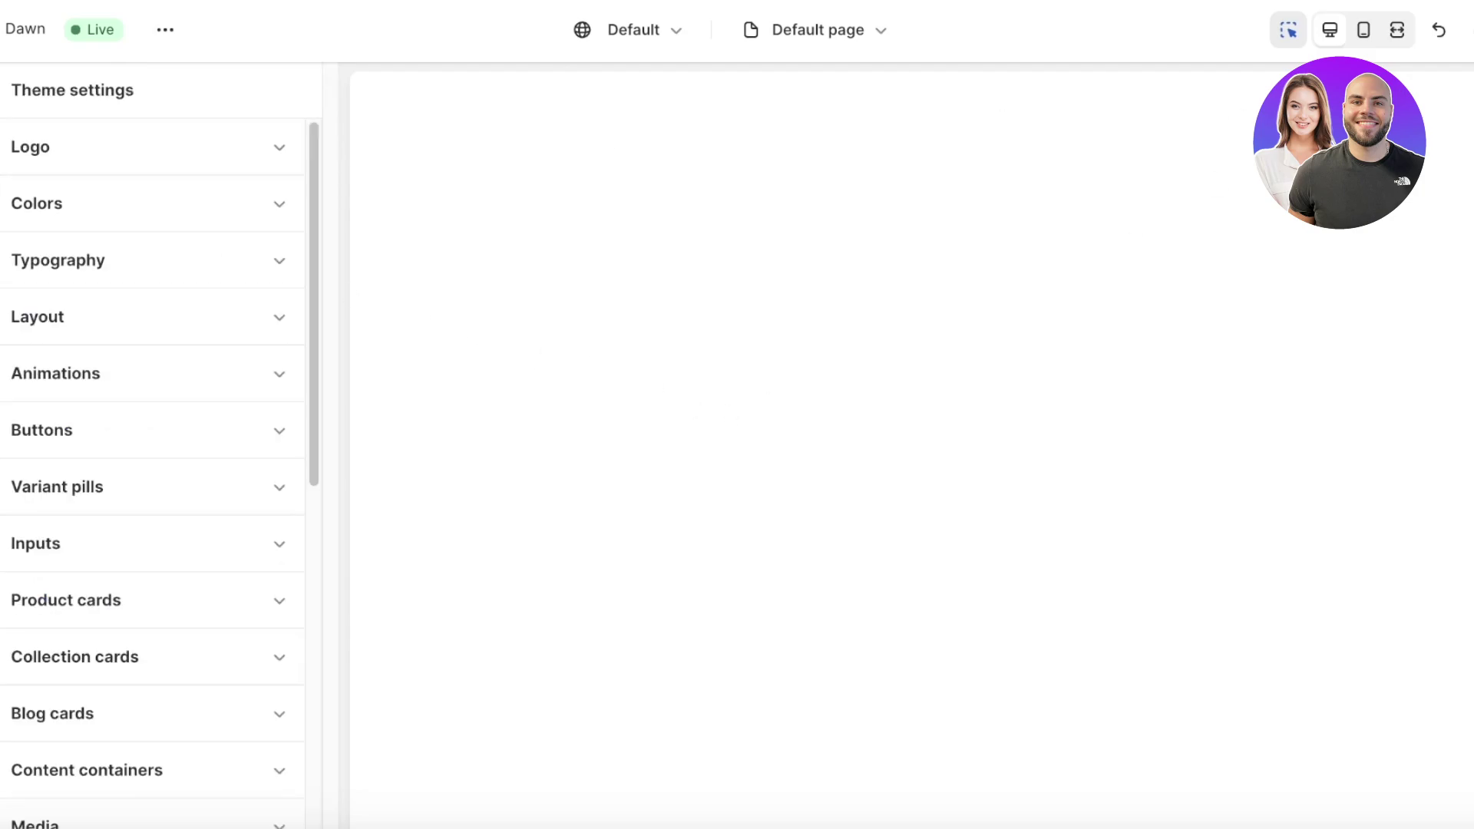
left_click(2, 147)
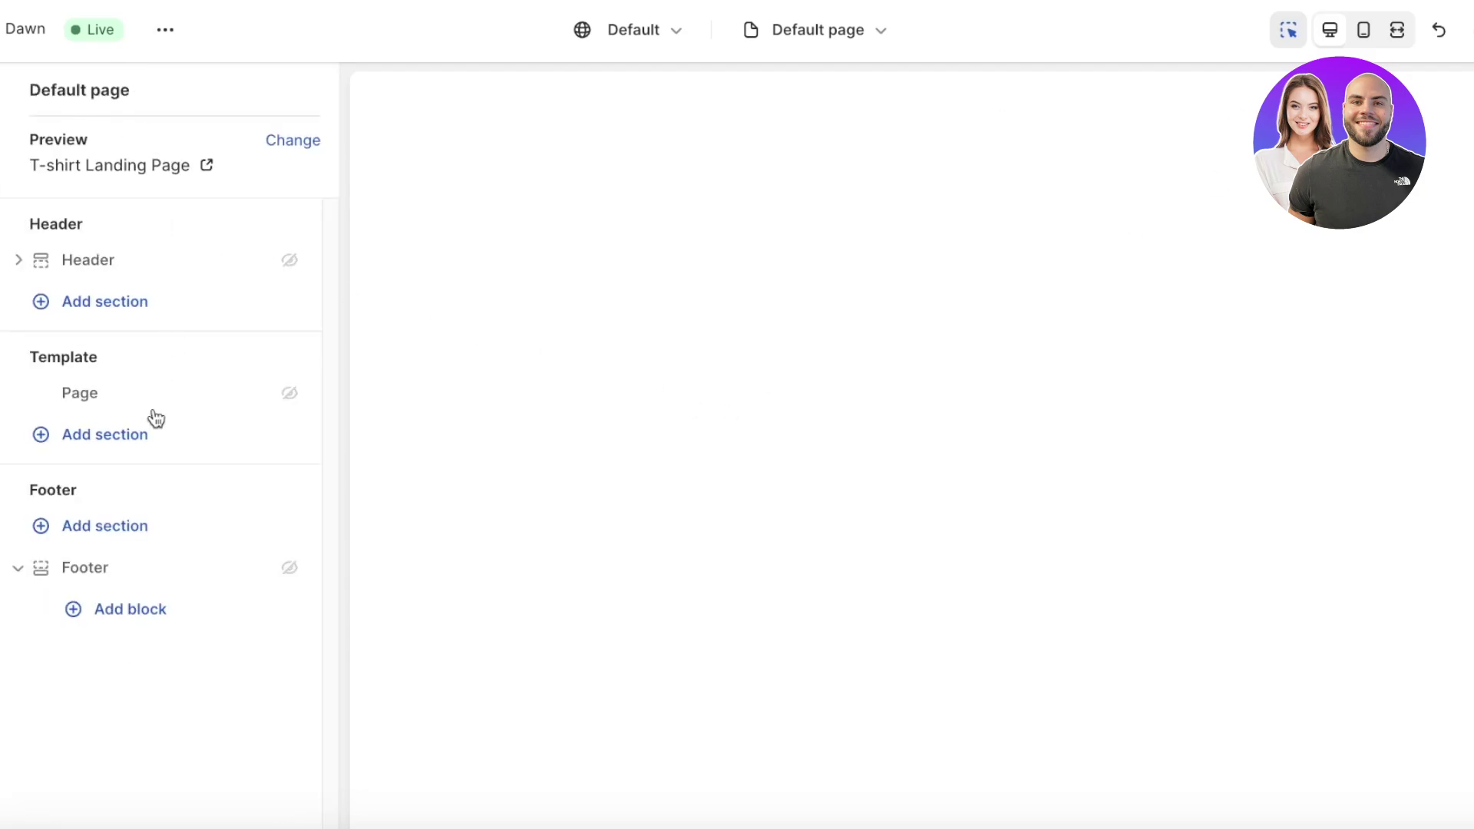
left_click(78, 307)
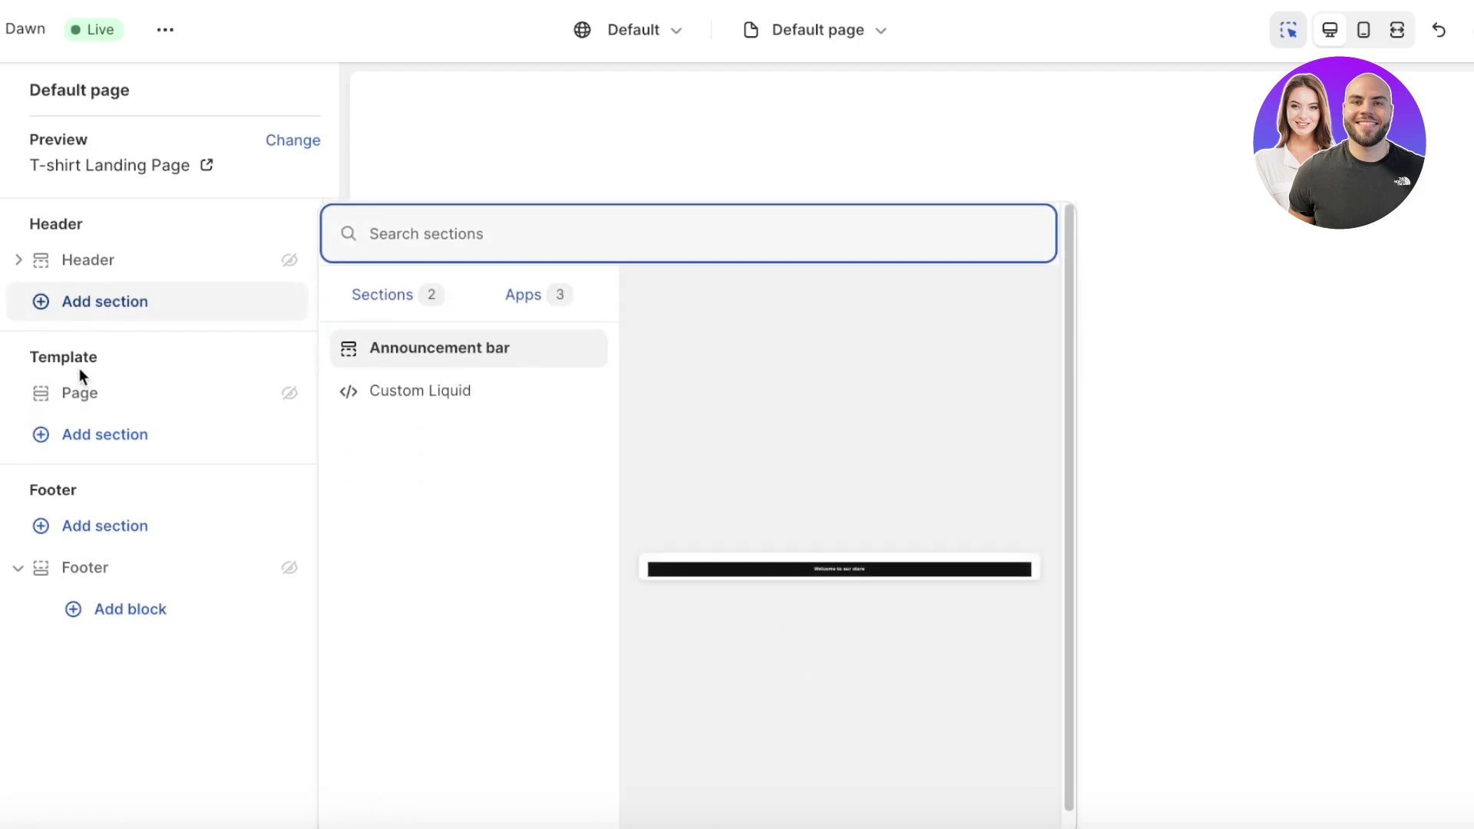
Step: Add a Video section to the template below the hidden Page section
left_click(77, 436)
left_click(80, 444)
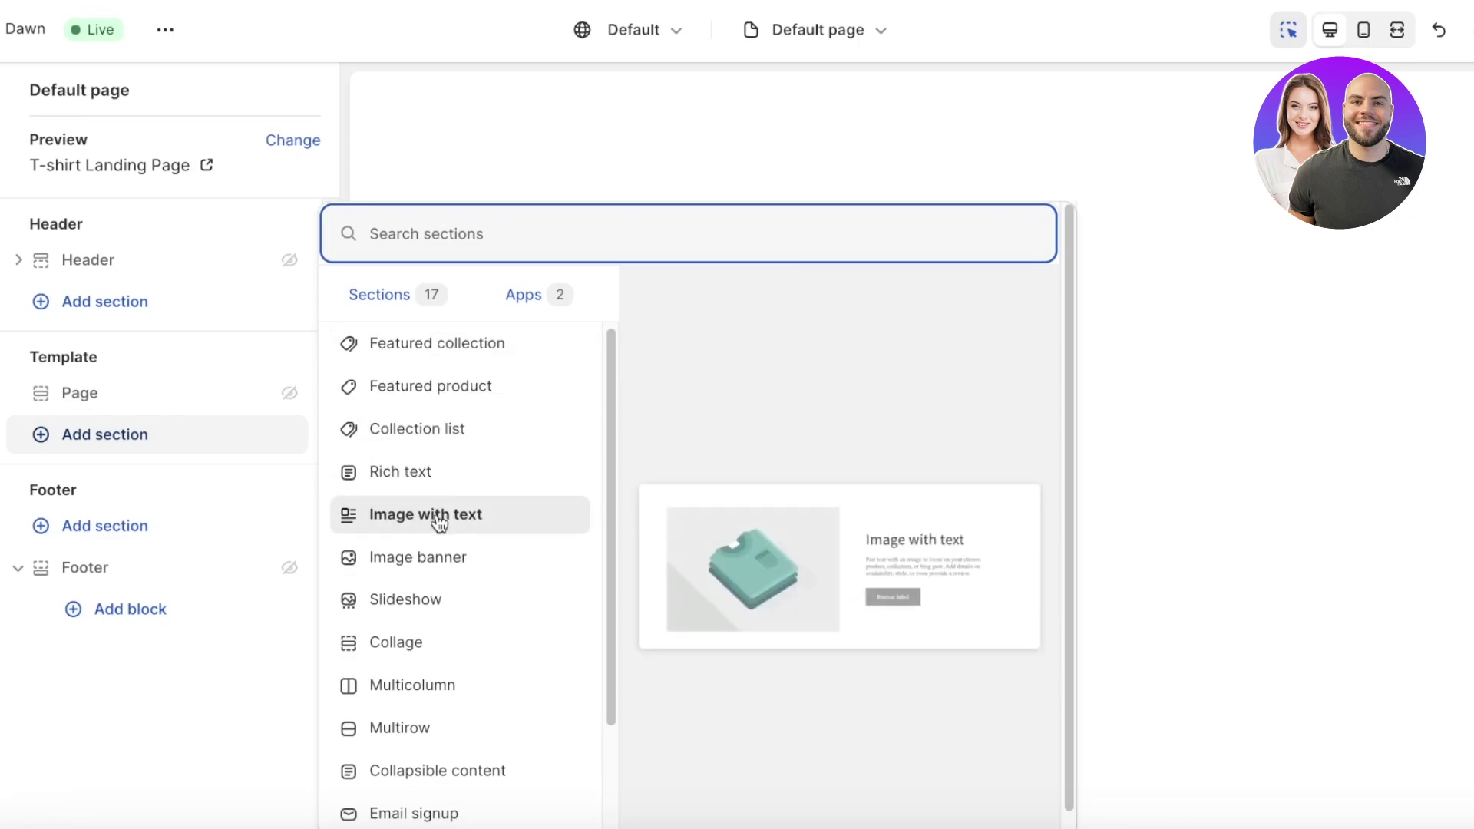
scroll(438, 553, "down", 3)
left_click(391, 689)
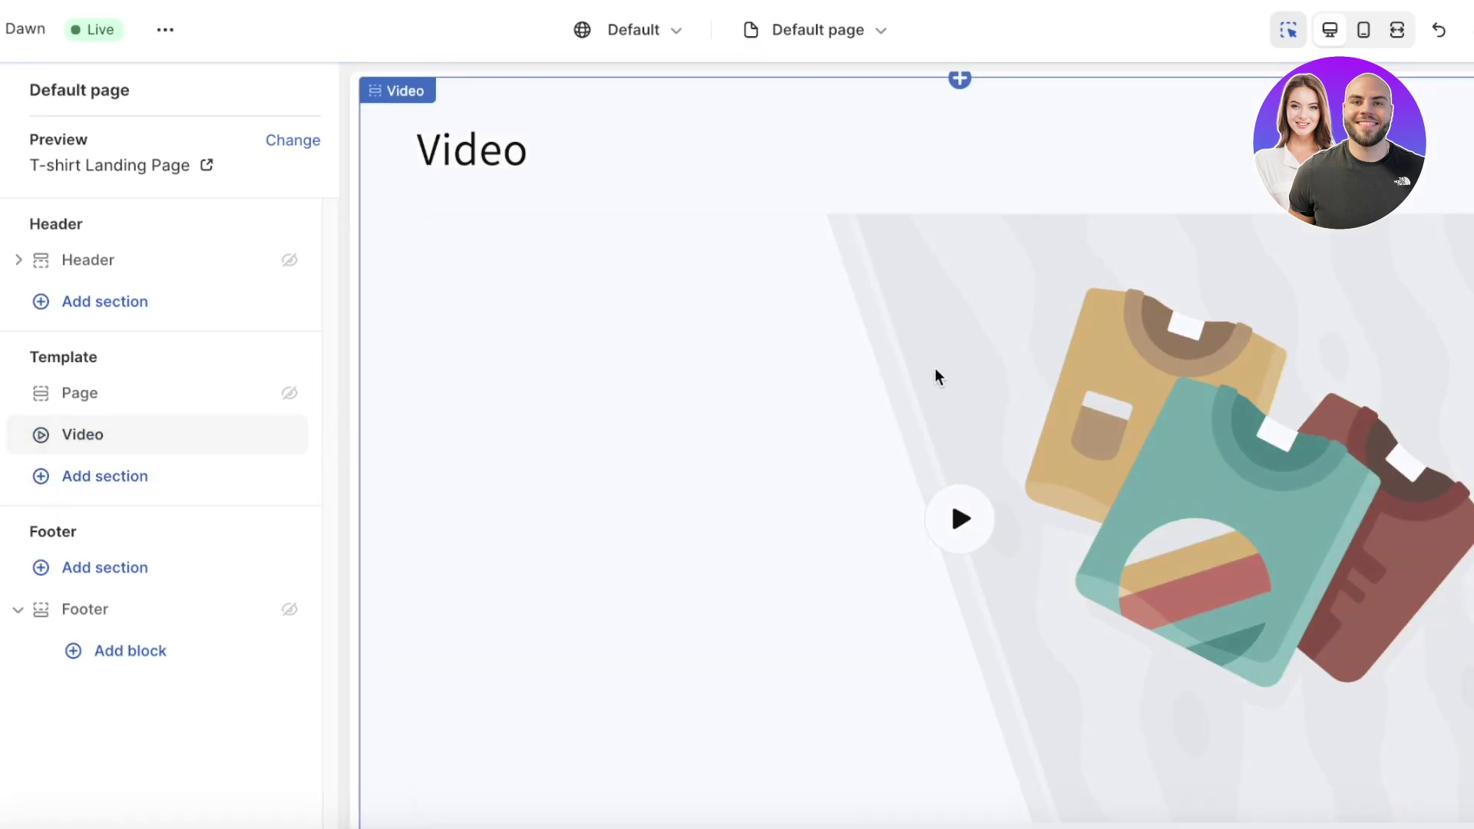
Step: Clear the Video section's heading text, and look into its Shopify-hosted video picker without choosing a video
scroll(885, 379, "down", 1)
left_click(135, 435)
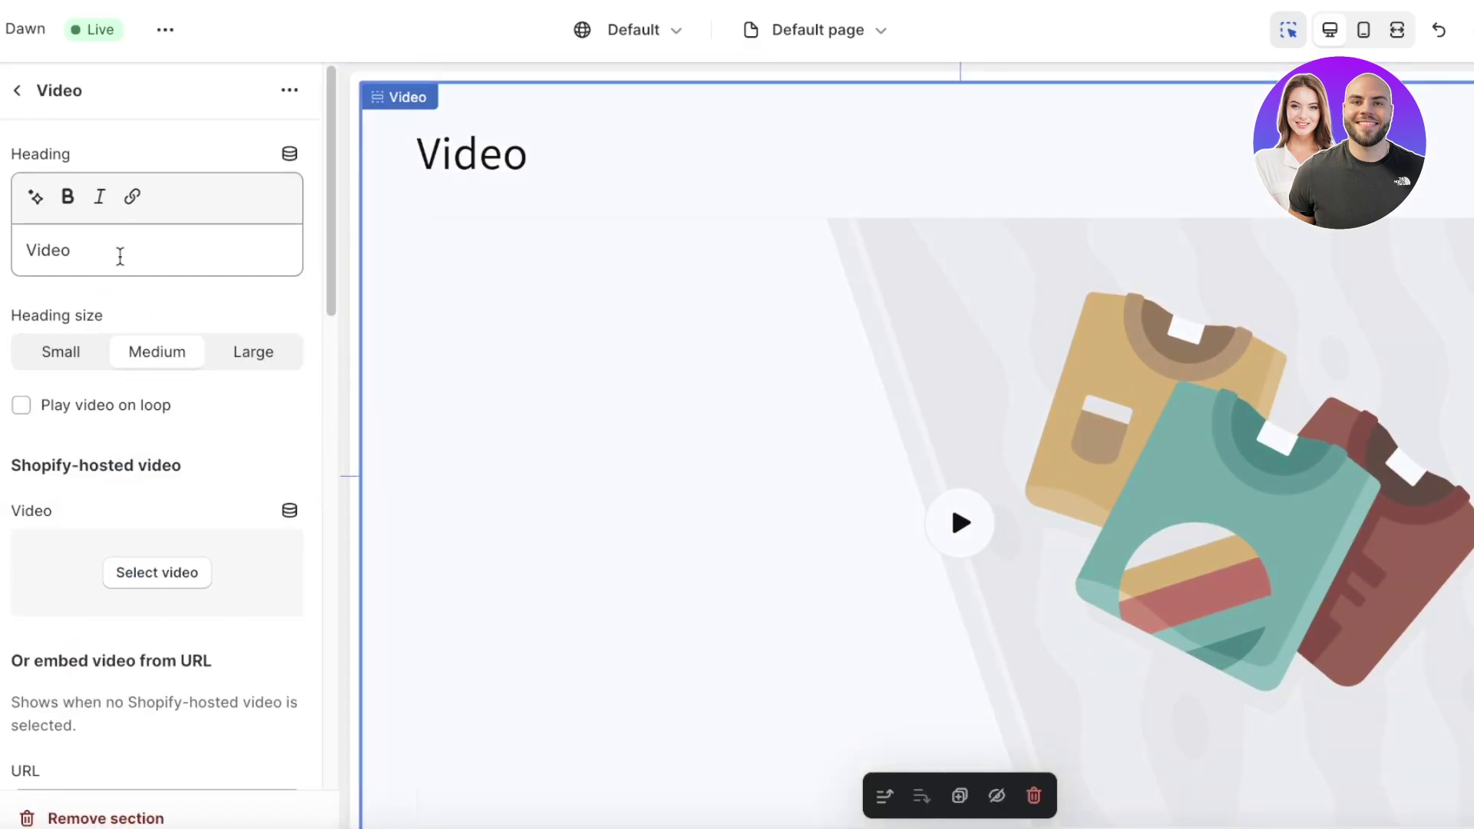
double_click(118, 253)
key("BackSpace")
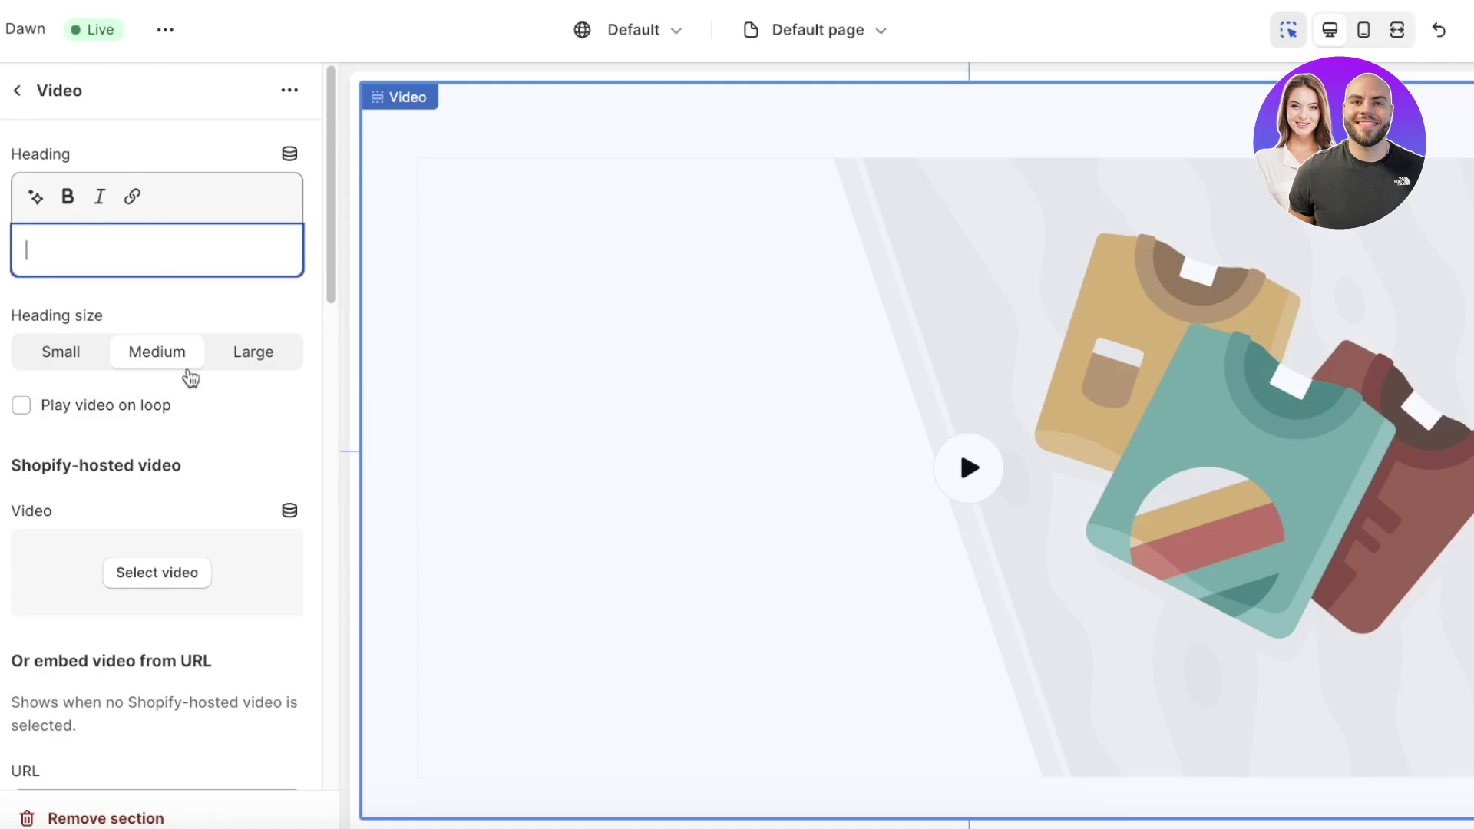
left_click(198, 495)
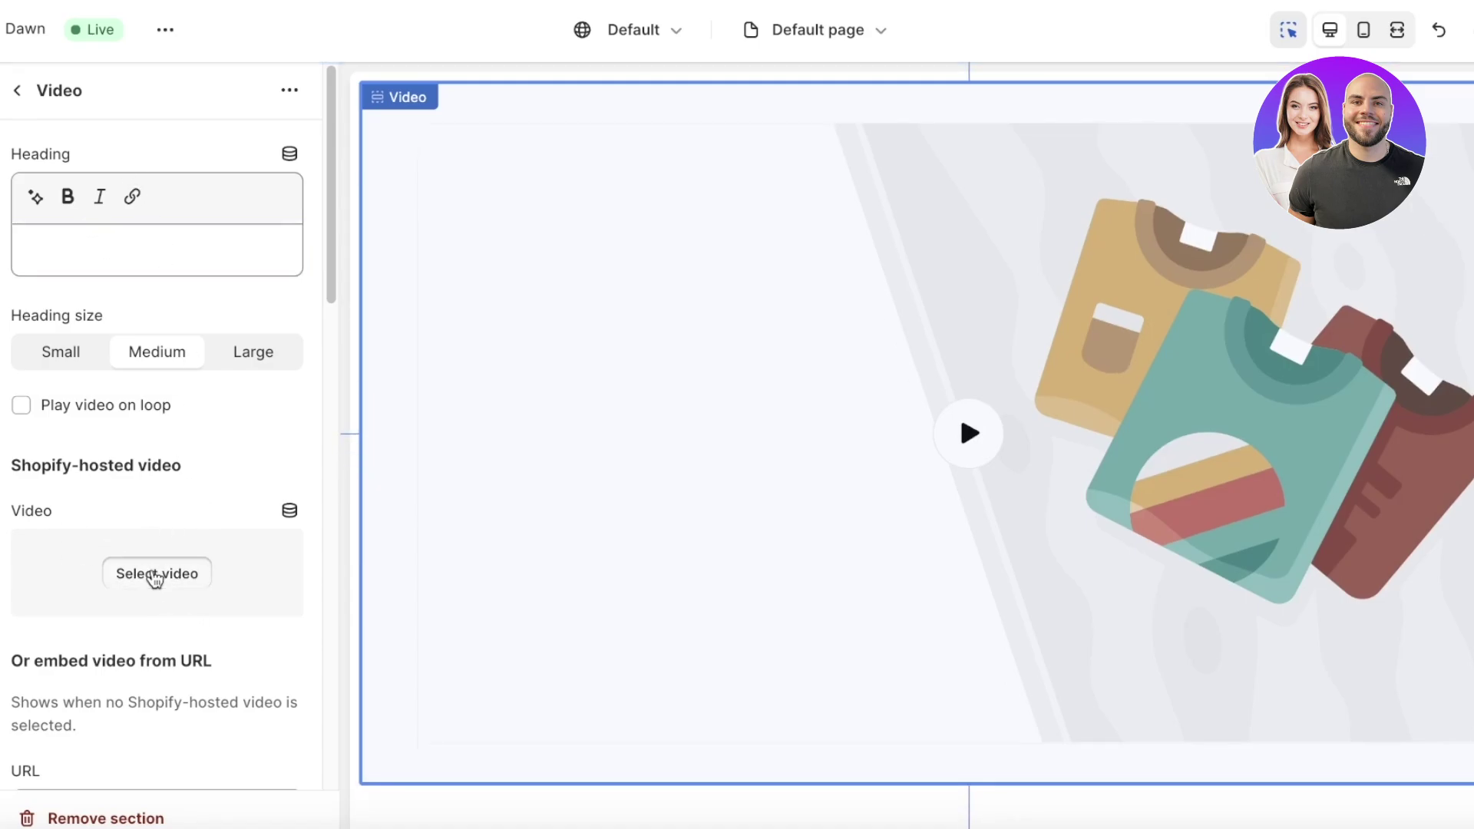
left_click(156, 577)
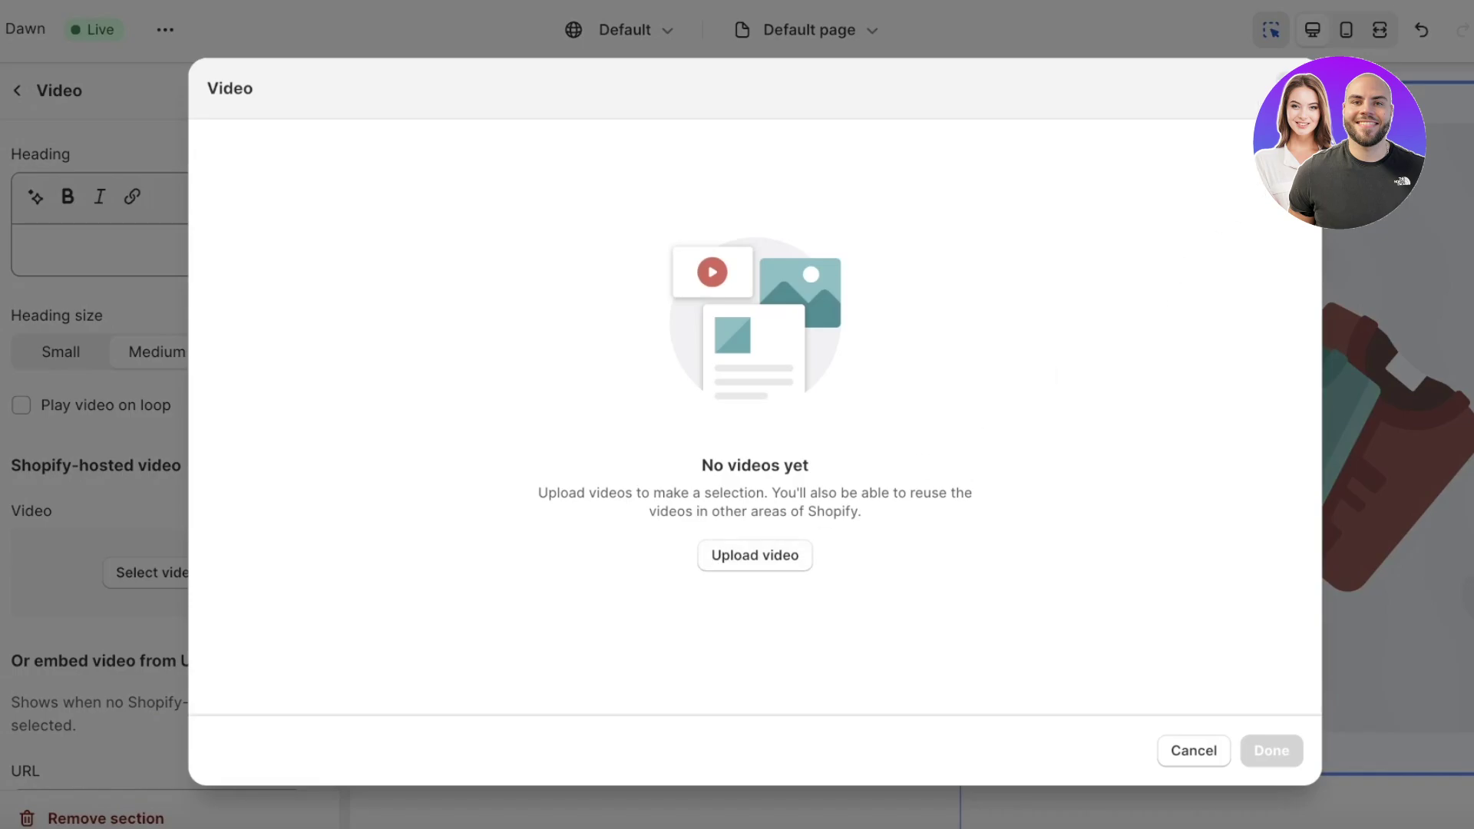
left_click(1297, 88)
Step: Replace the Video section's embed URL with the M&S Women's Fashion autumn ad link copied from YouTube, and test its playback in the preview
scroll(131, 658, "down", 3)
left_click(159, 538)
key("ctrl+v")
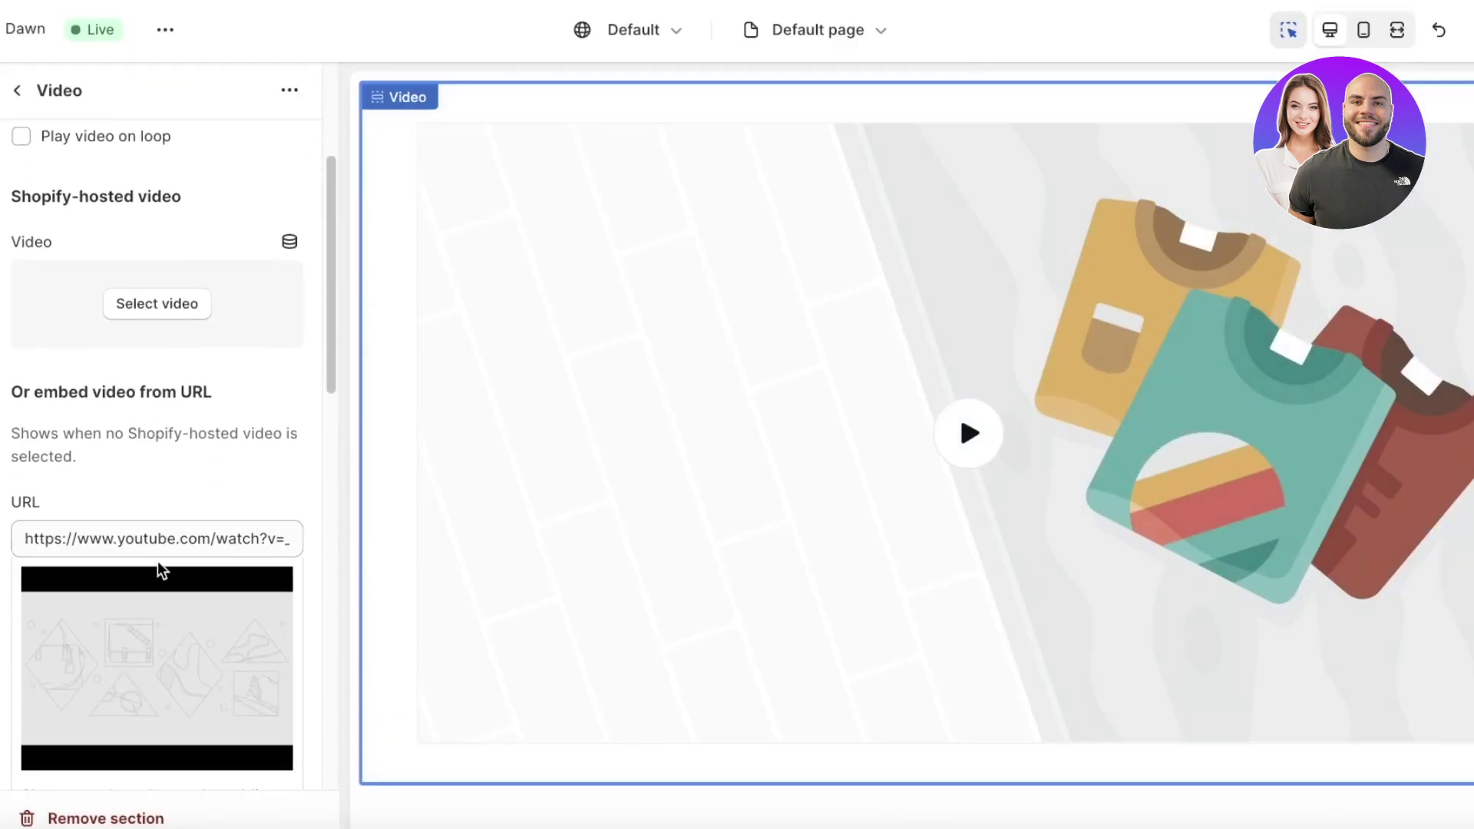
scroll(187, 445, "down", 4)
scroll(253, 296, "up", 1)
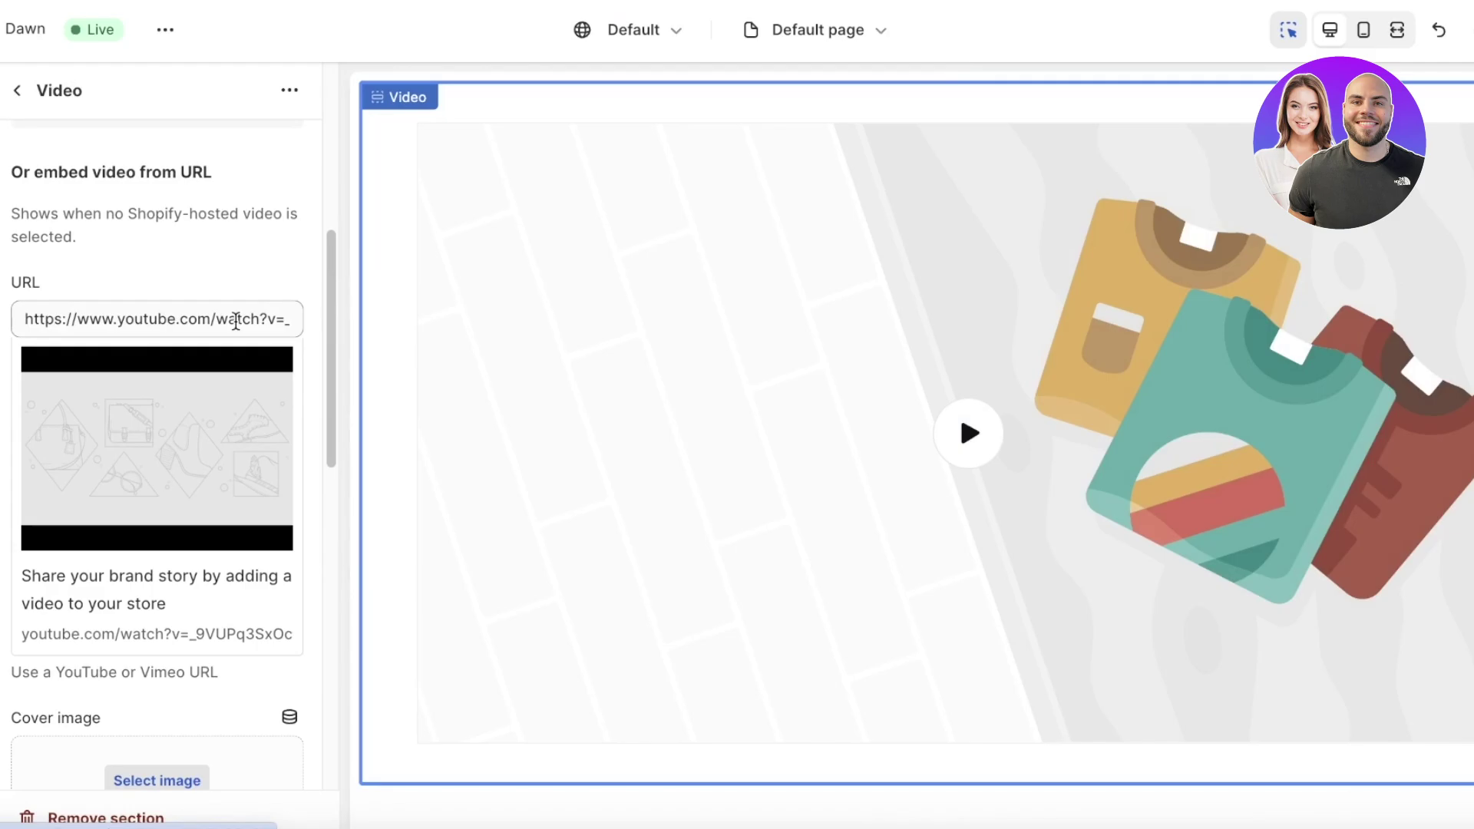
triple_click(236, 321)
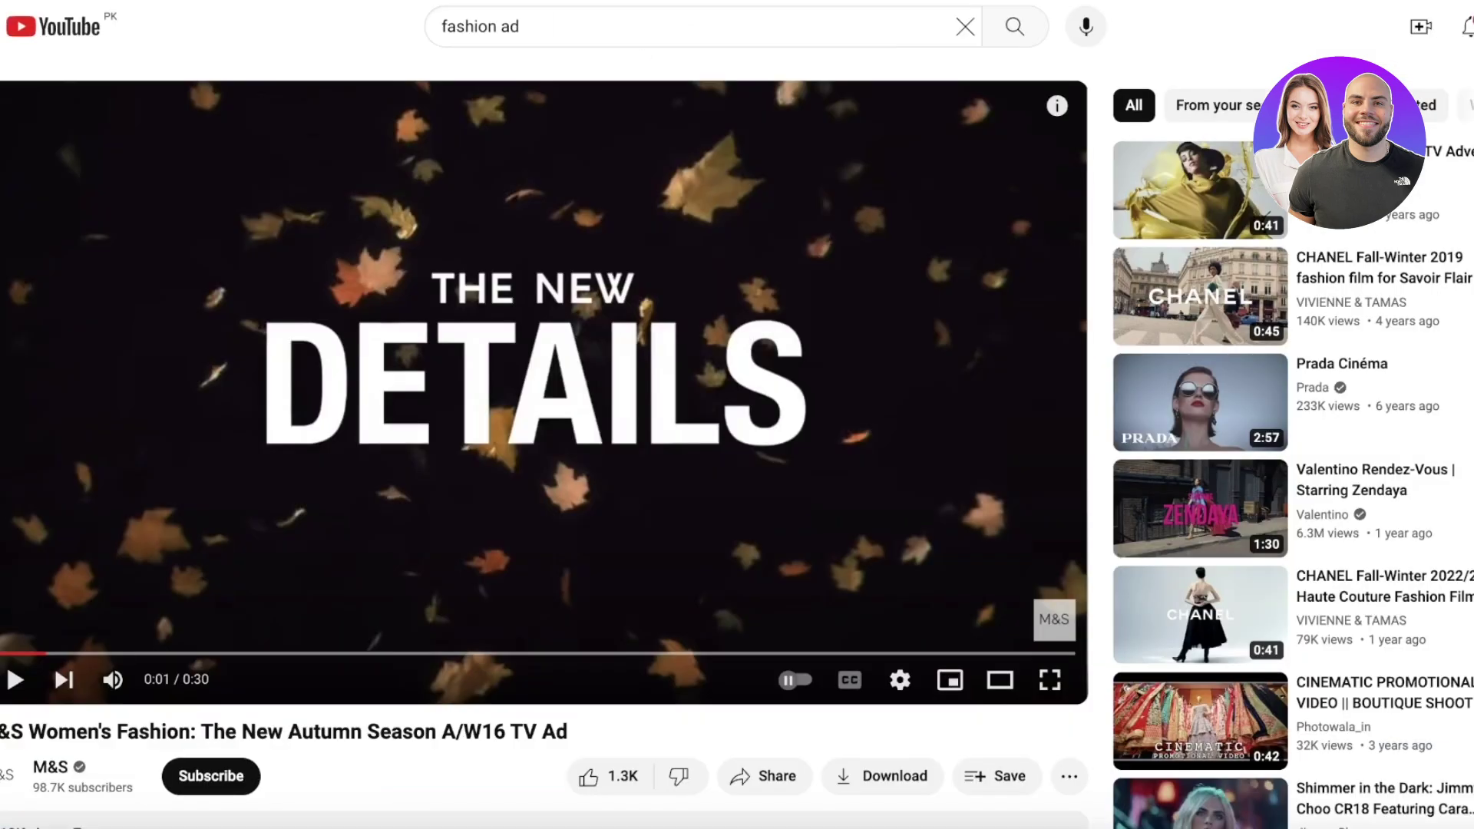
right_click(756, 85)
left_click(724, 153)
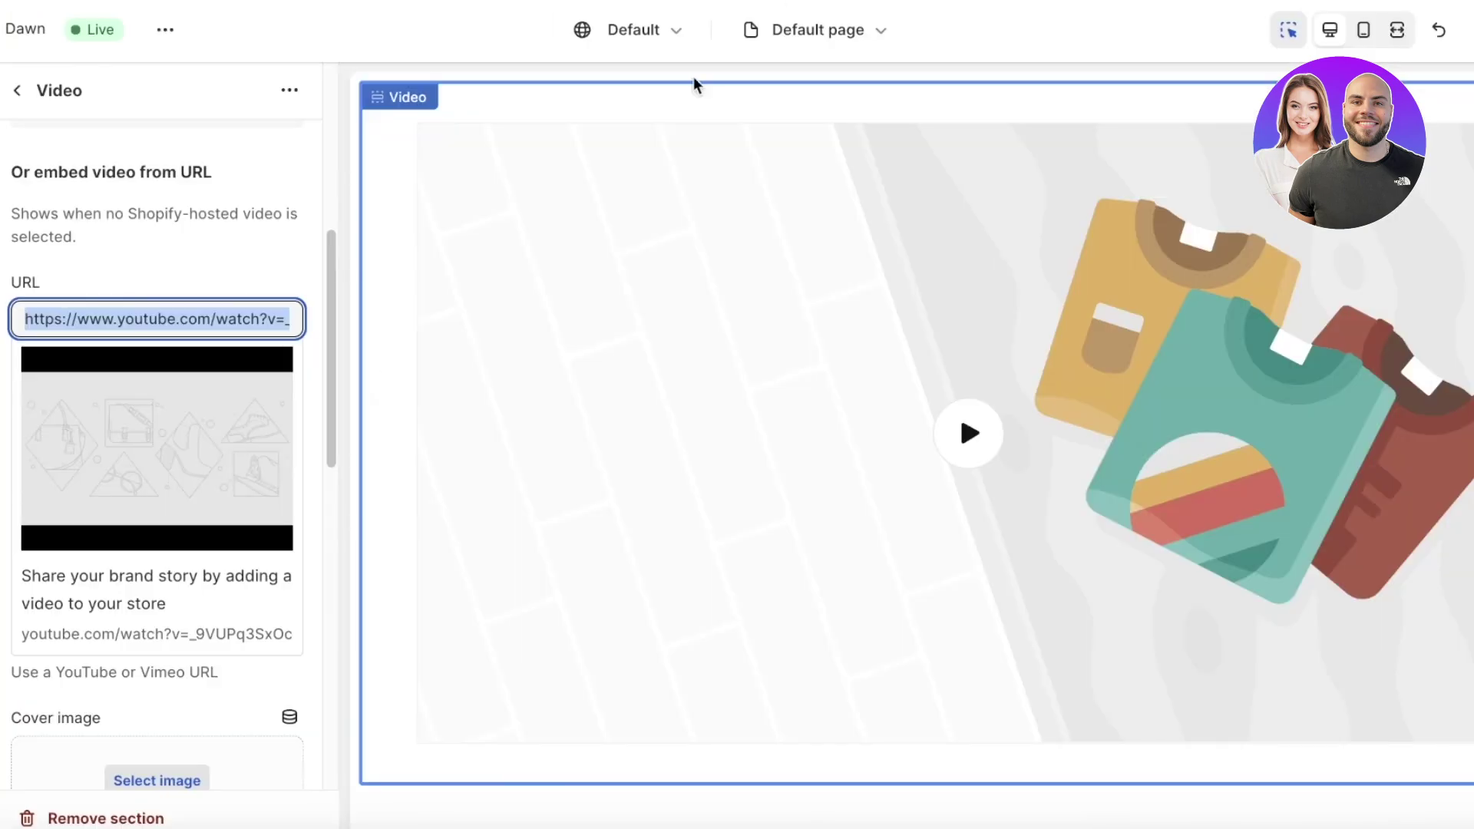
right_click(110, 307)
left_click(183, 427)
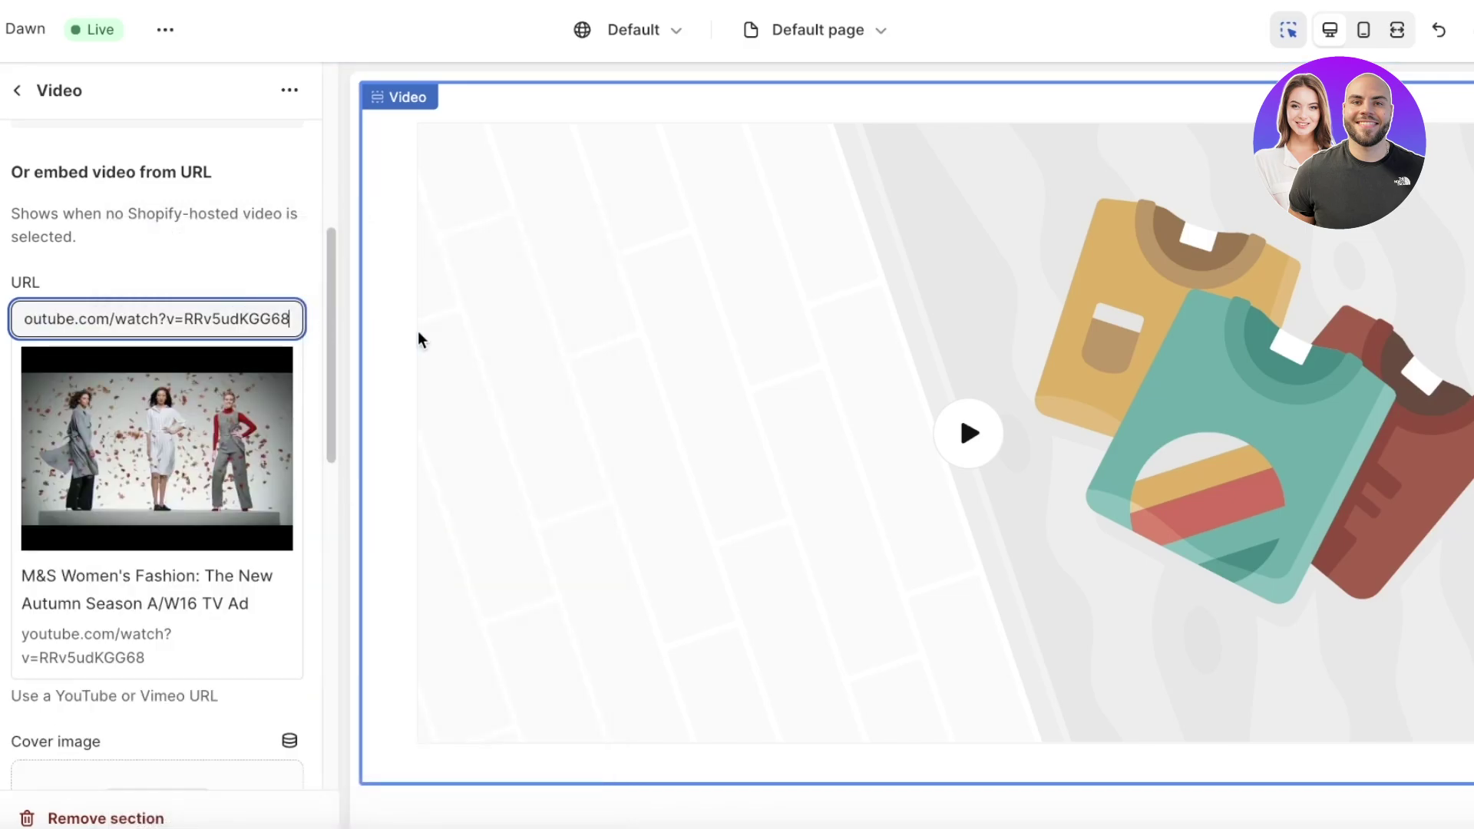
left_click(1000, 308)
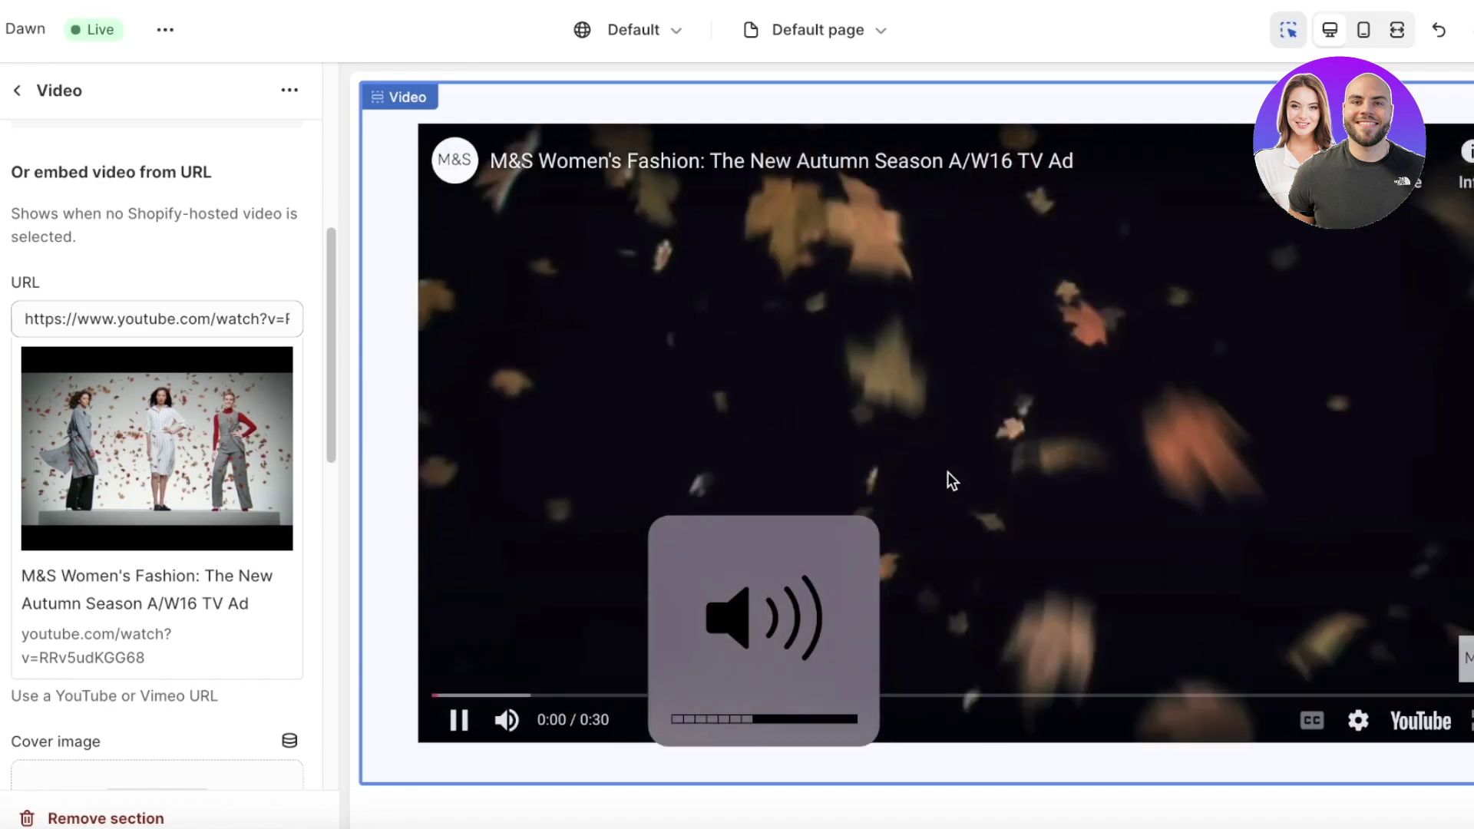
left_click(948, 472)
Step: Set the Video section's top padding to 0 px and its bottom padding to 24 px
scroll(134, 549, "down", 4)
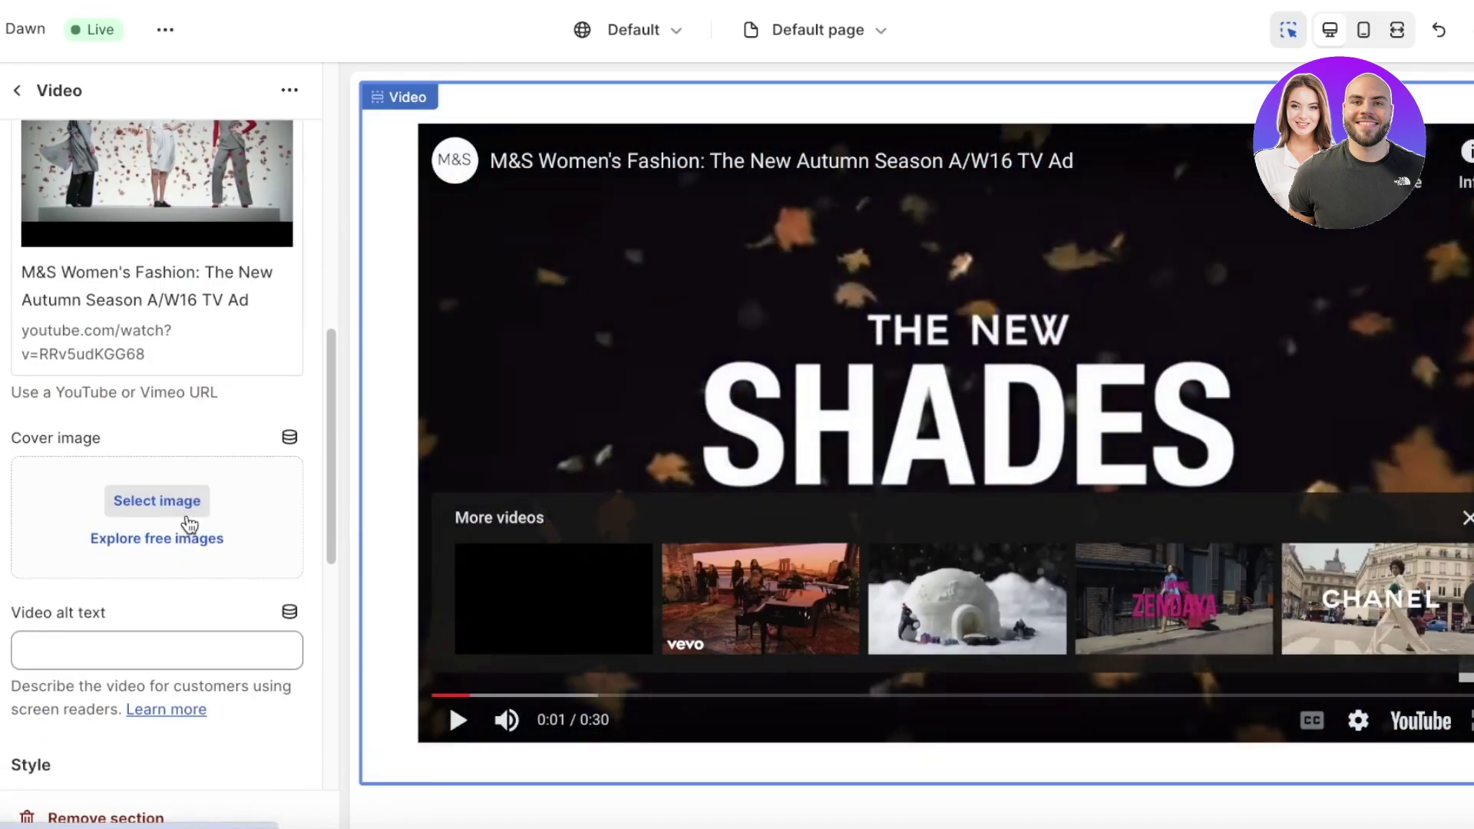
scroll(186, 507, "down", 2)
scroll(93, 482, "down", 5)
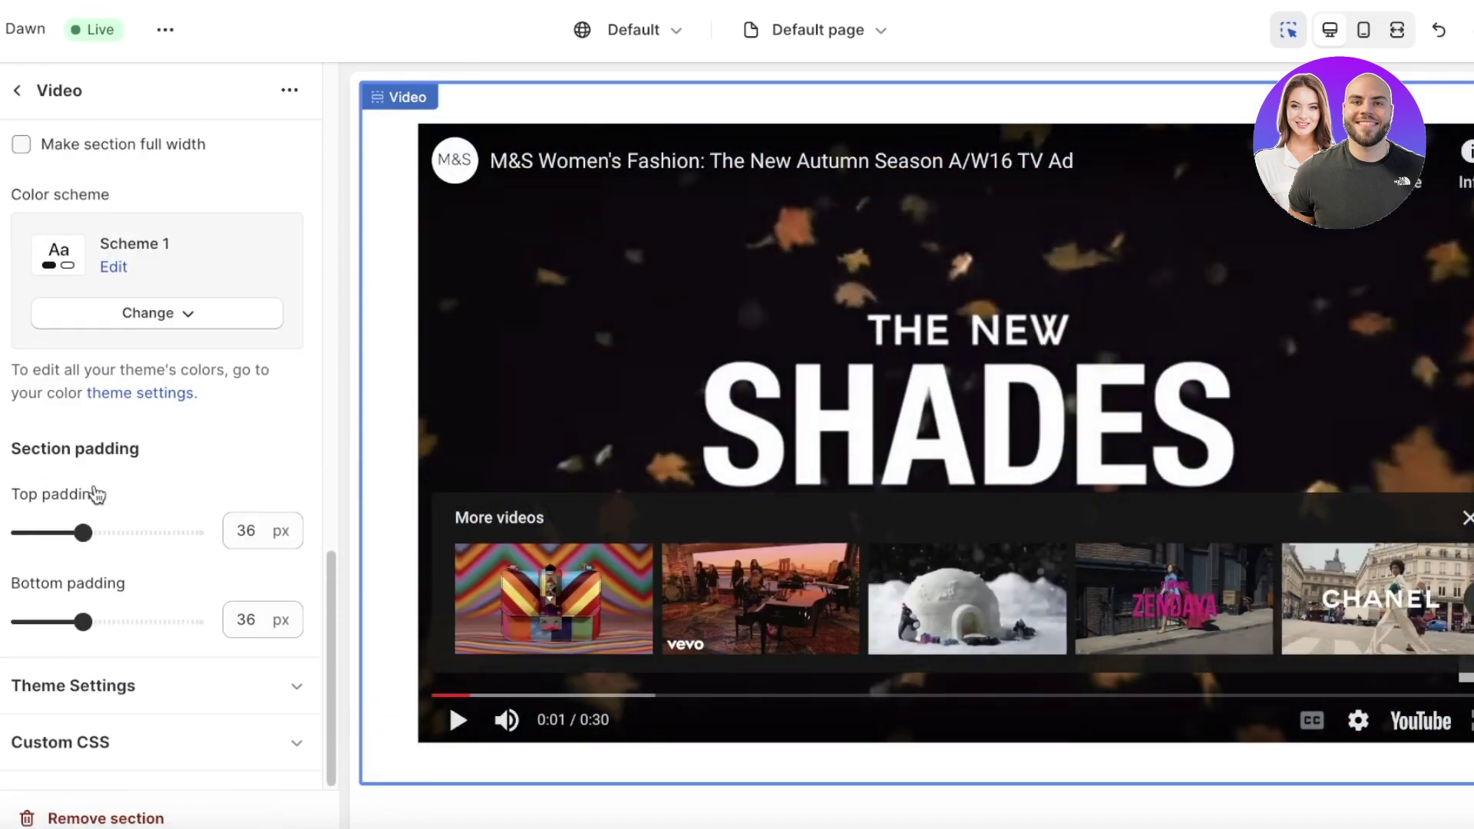
left_click_drag(83, 532, 285, 530)
left_click_drag(196, 531, 20, 531)
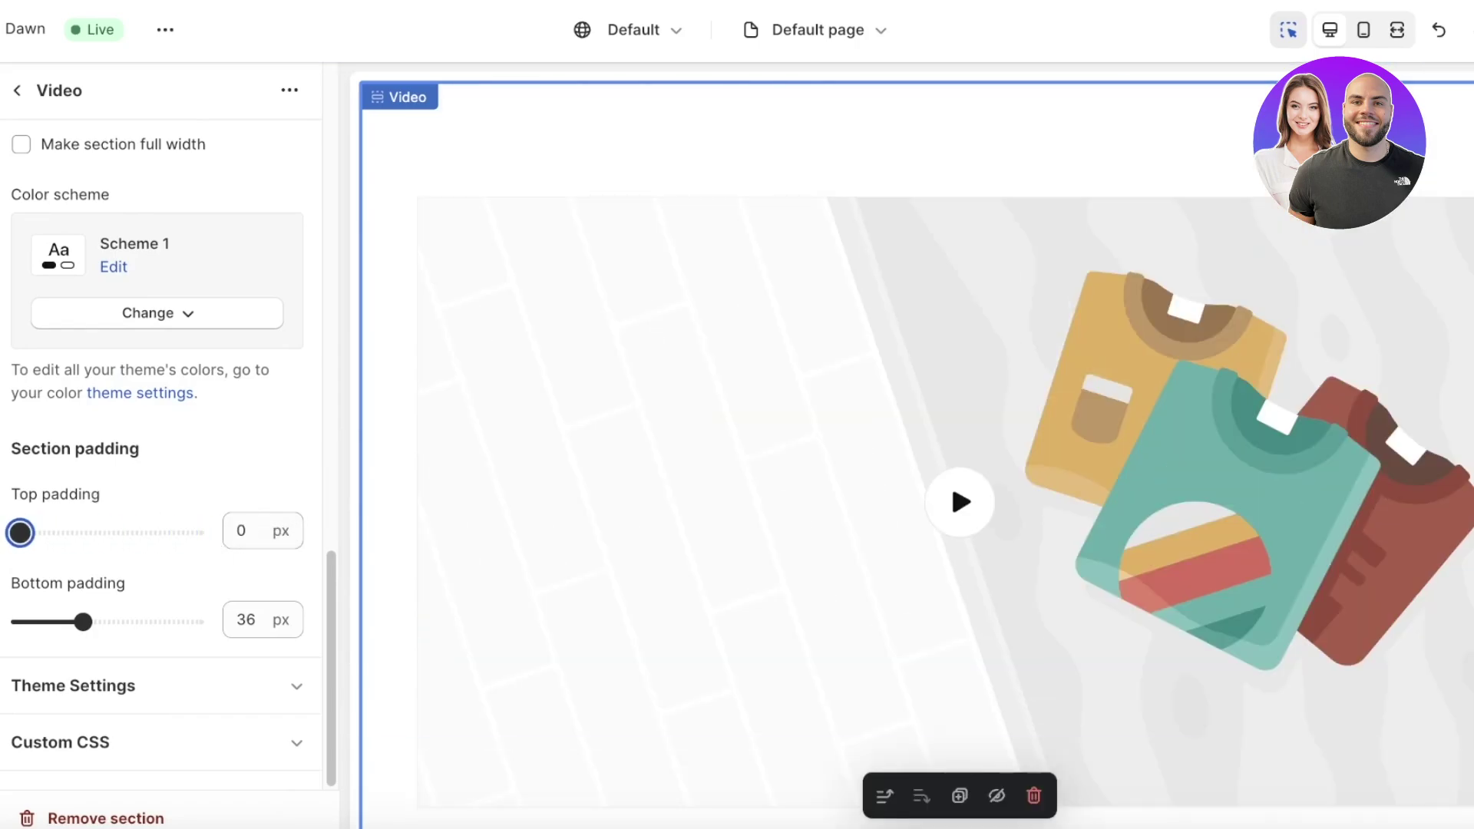
left_click(71, 623)
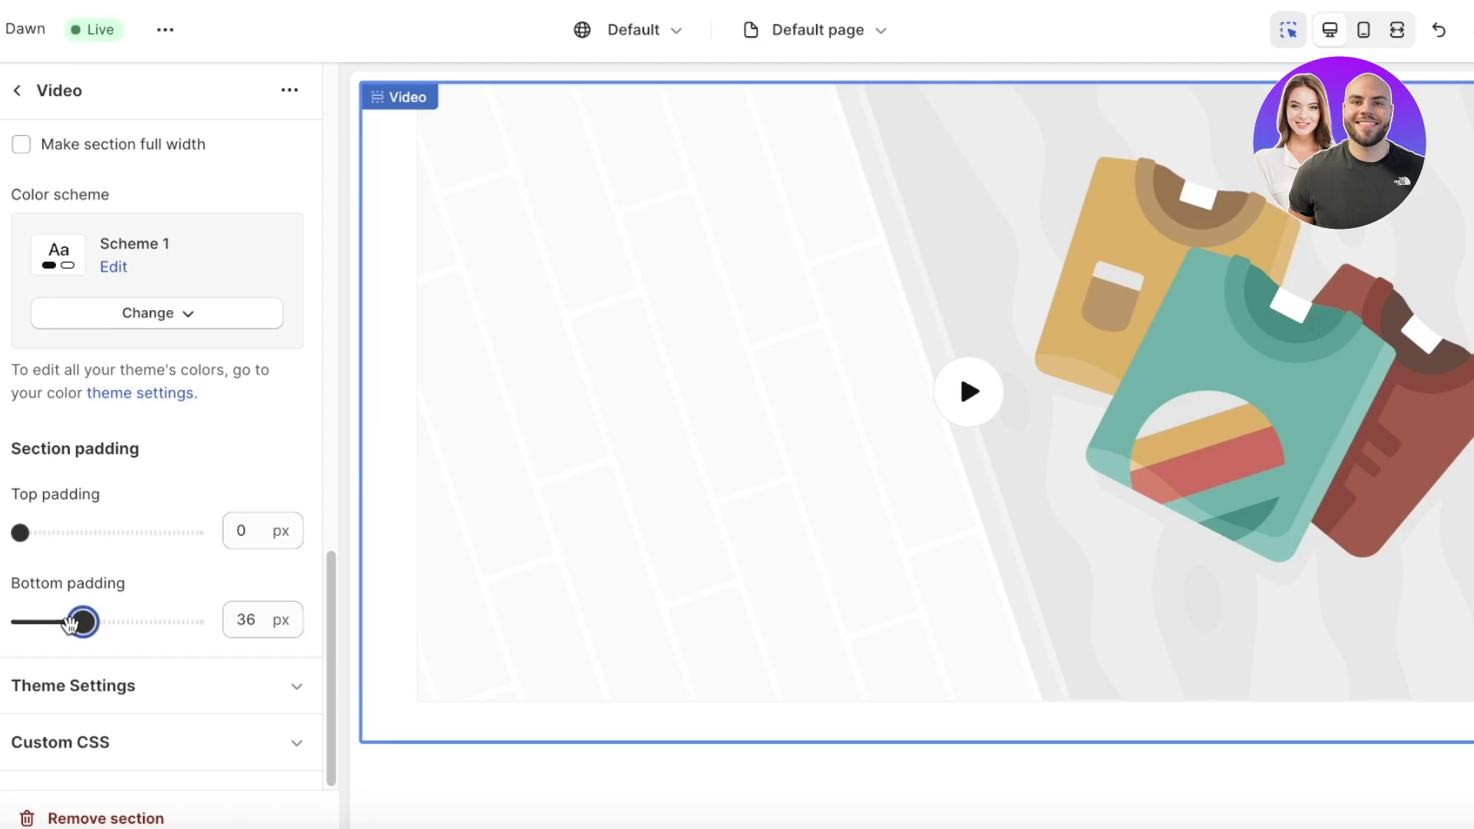
mouse_move(70, 624)
left_mouse_down()
mouse_move(39, 620)
mouse_move(59, 620)
left_mouse_up()
Step: Make the Video section full width and expand its Theme Settings
scroll(170, 418, "up", 4)
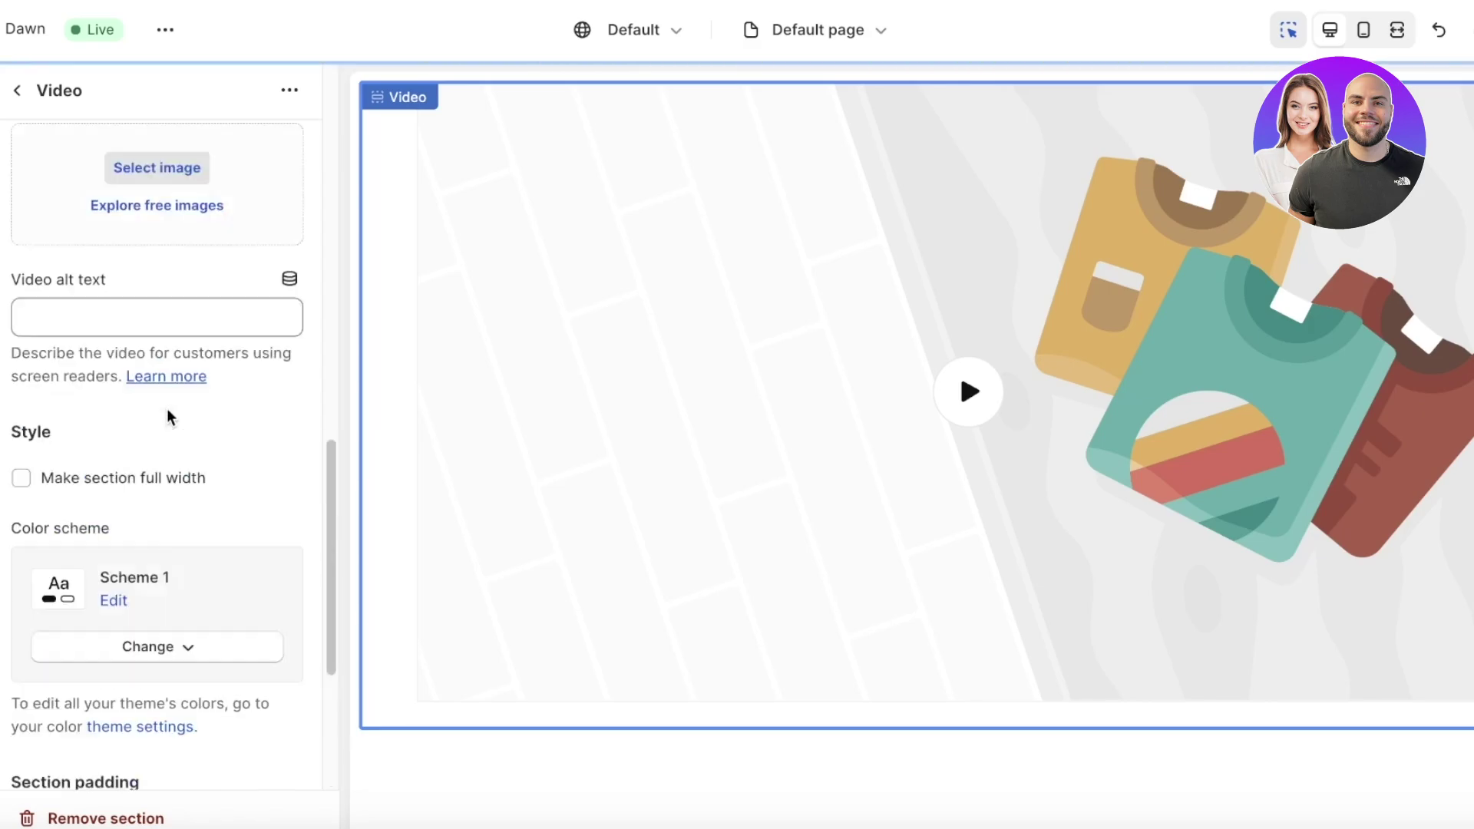
scroll(170, 418, "up", 8)
scroll(140, 440, "down", 6)
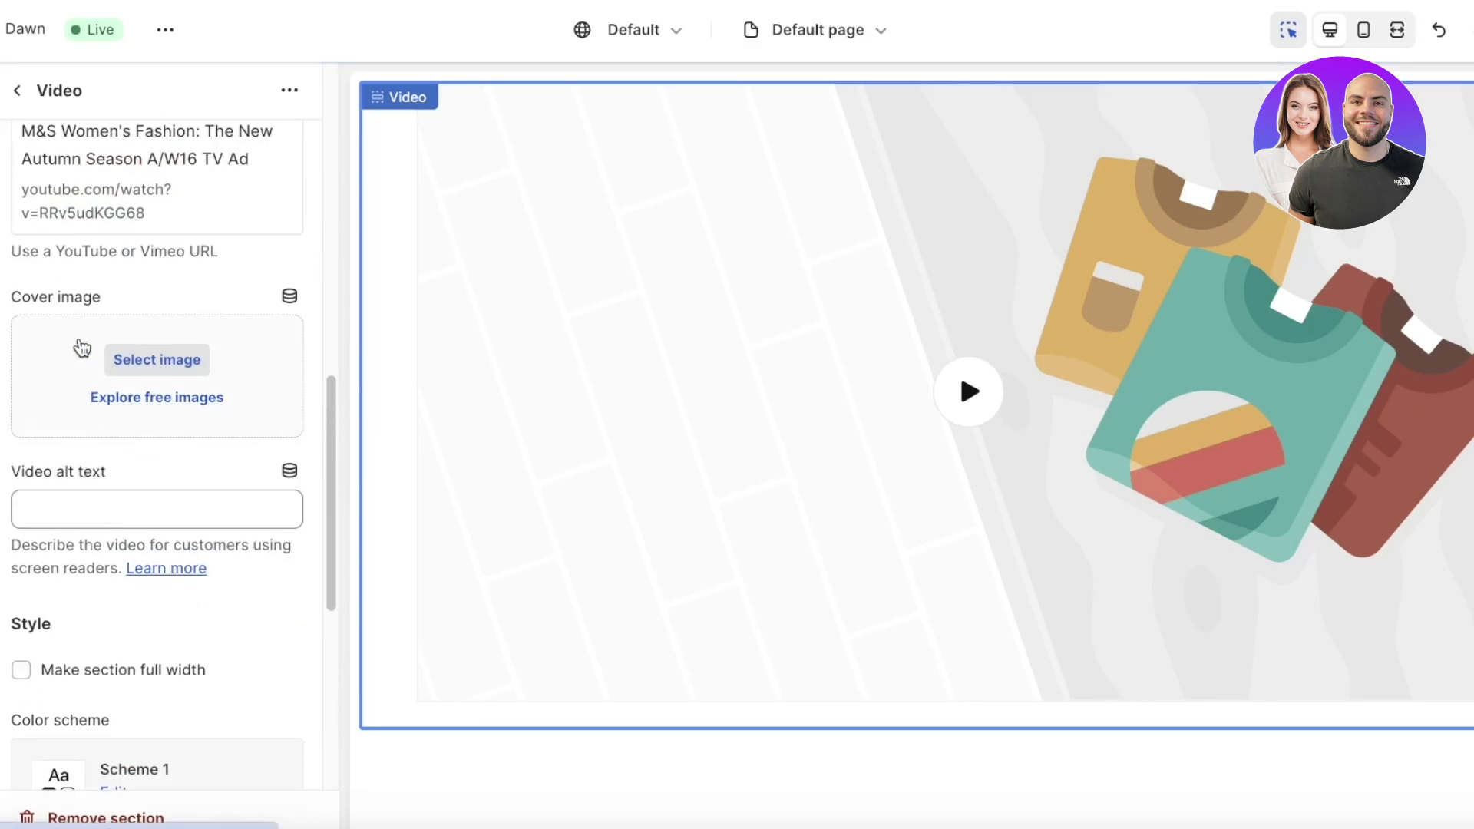
scroll(82, 349, "up", 1)
left_click(118, 691)
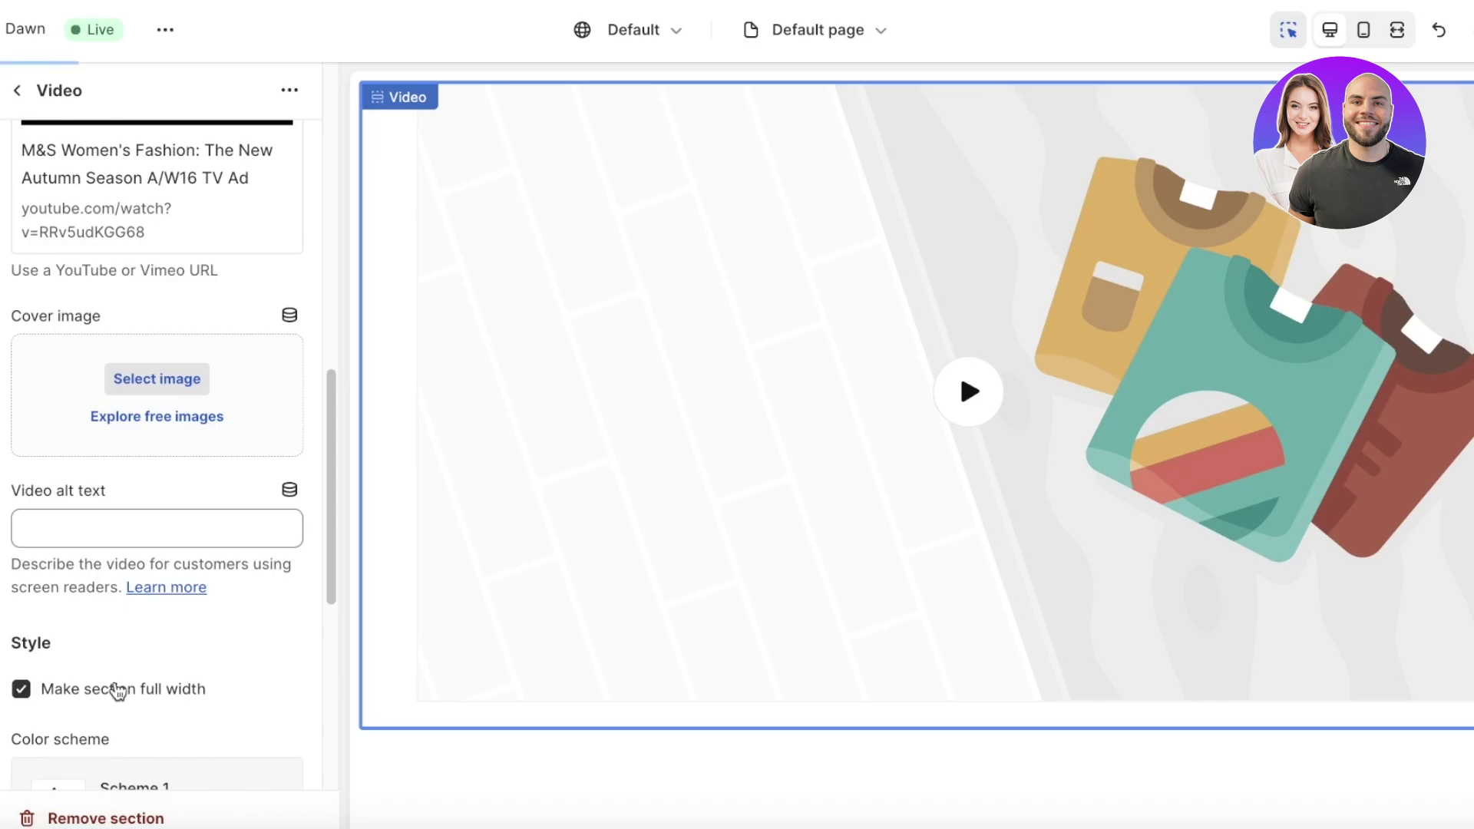
scroll(116, 680, "down", 7)
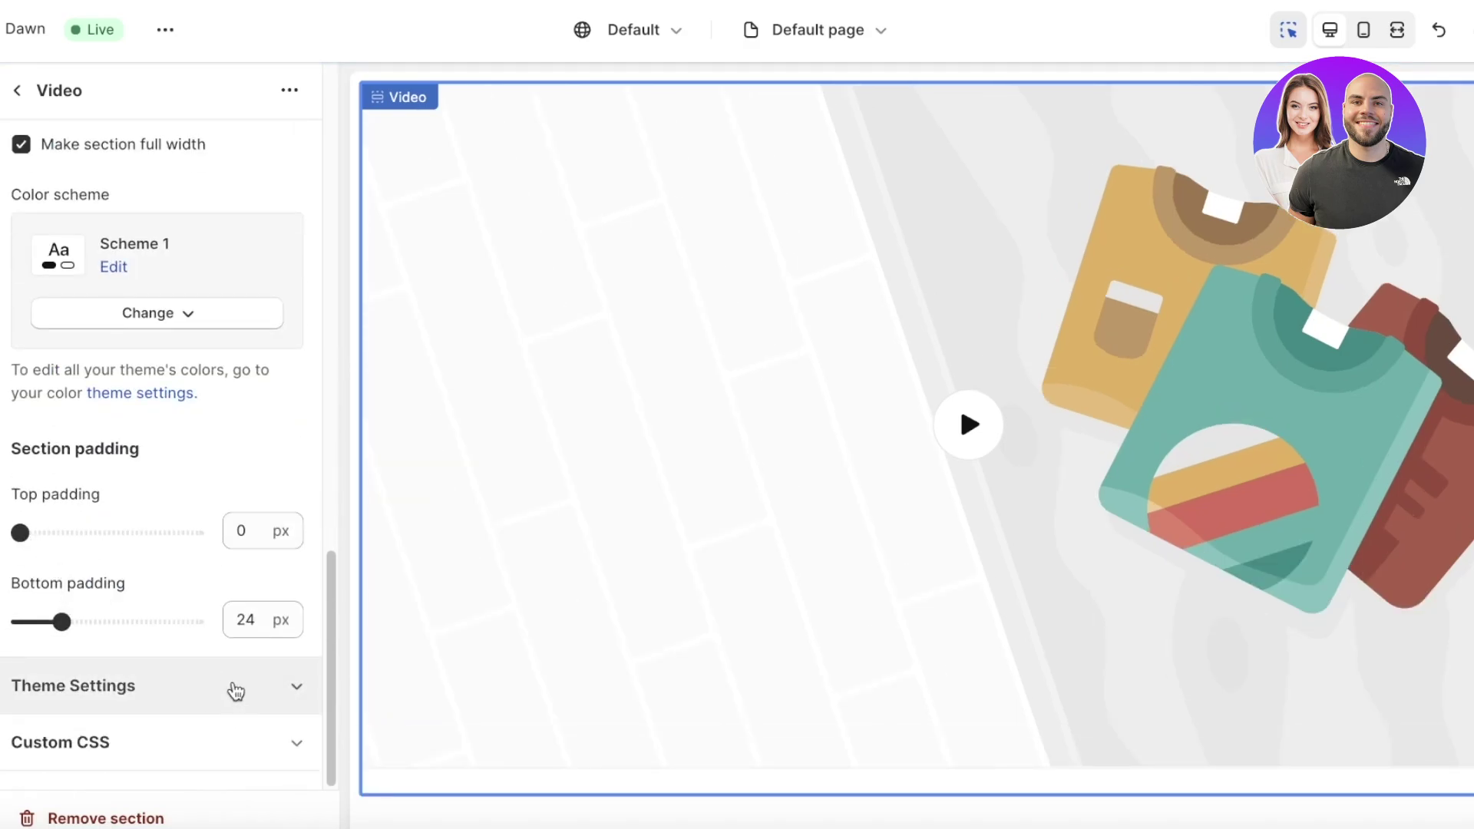
left_click(84, 687)
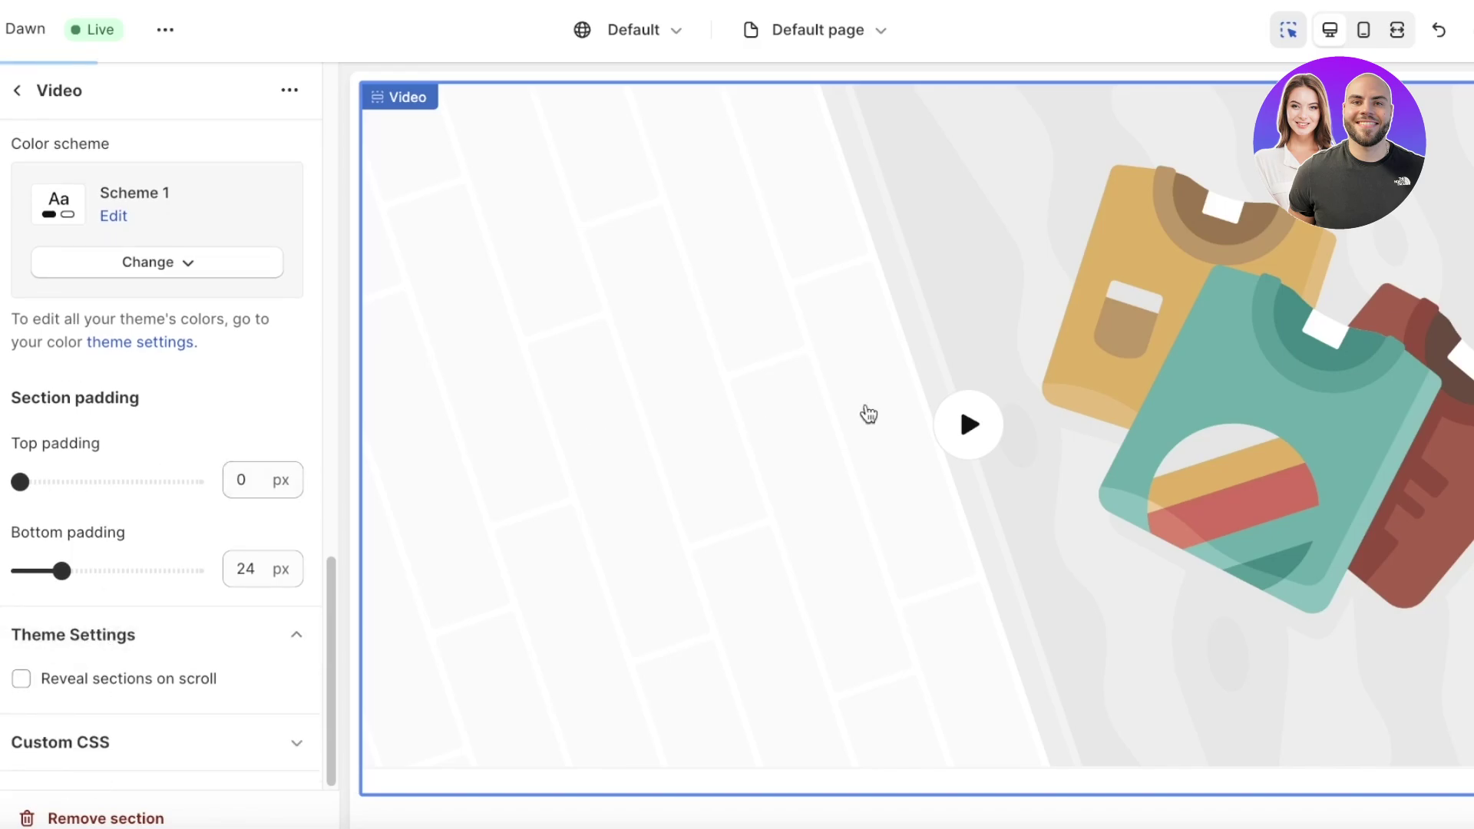
Step: Set the Video section's heading size to Small and turn on looped video playback
scroll(61, 198, "up", 15)
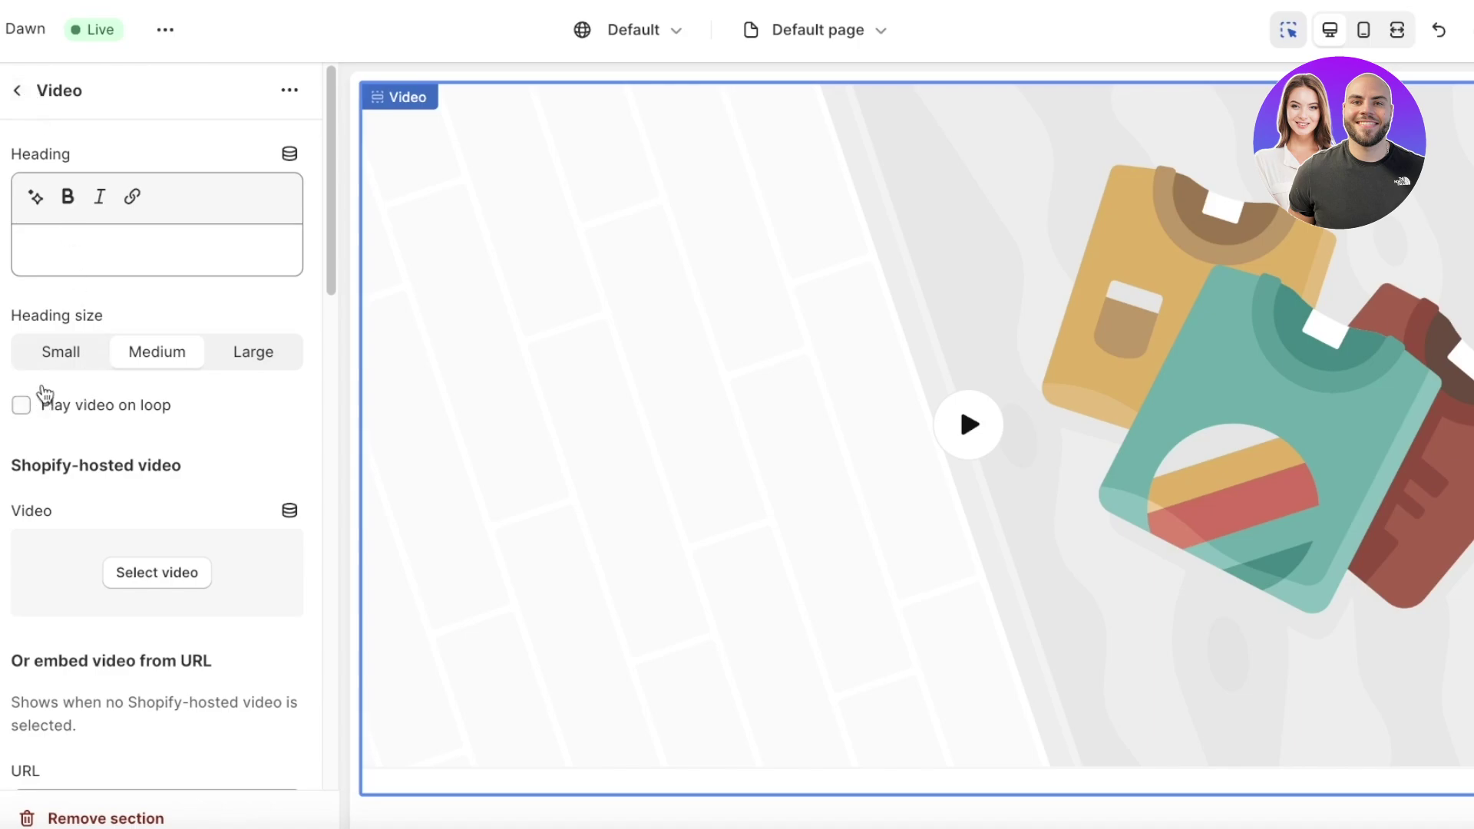
left_click(57, 353)
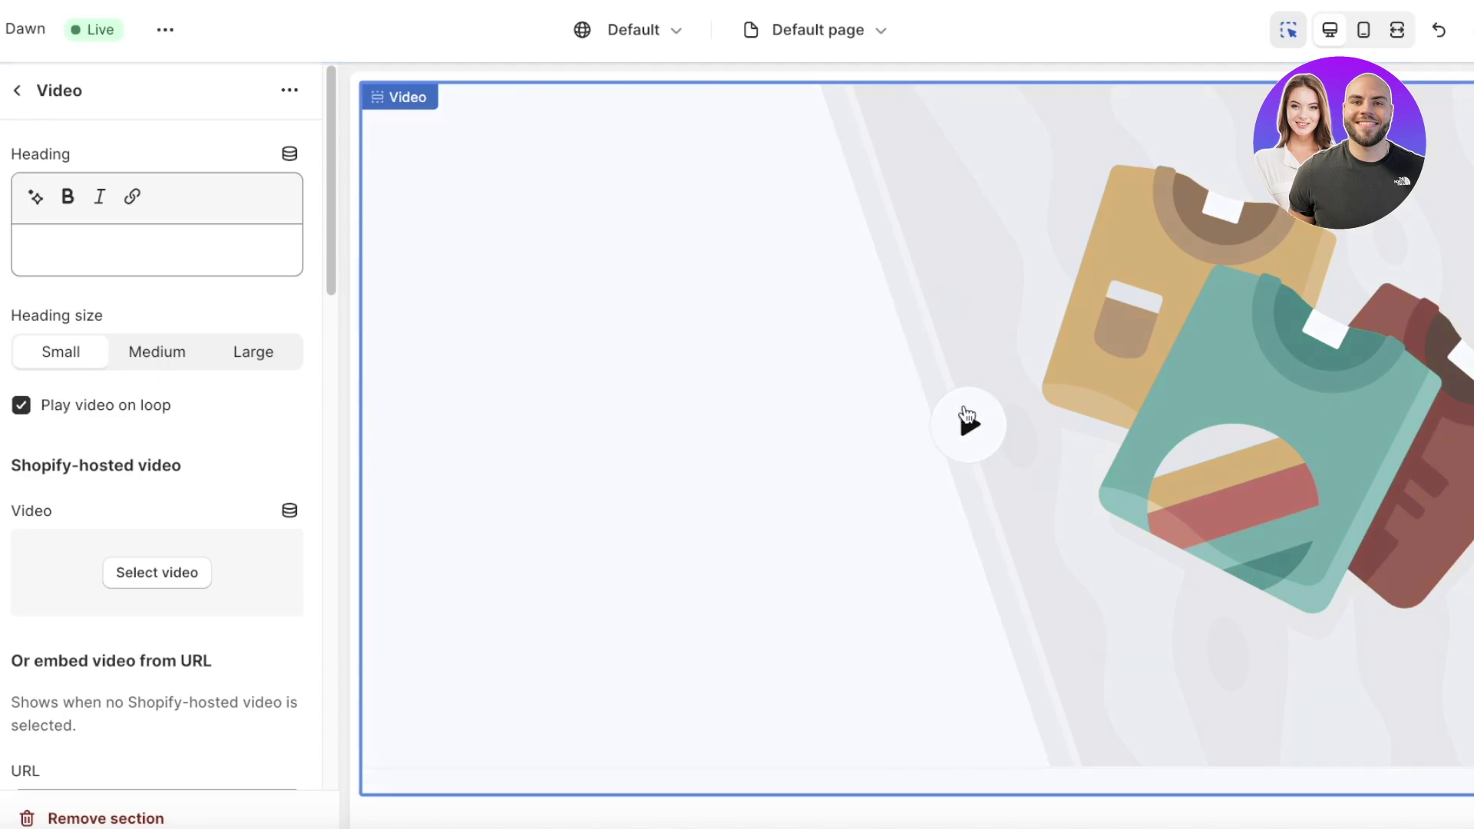
Step: Play the full-width video briefly in the preview, pause it and return to the page's section list
left_click(966, 423)
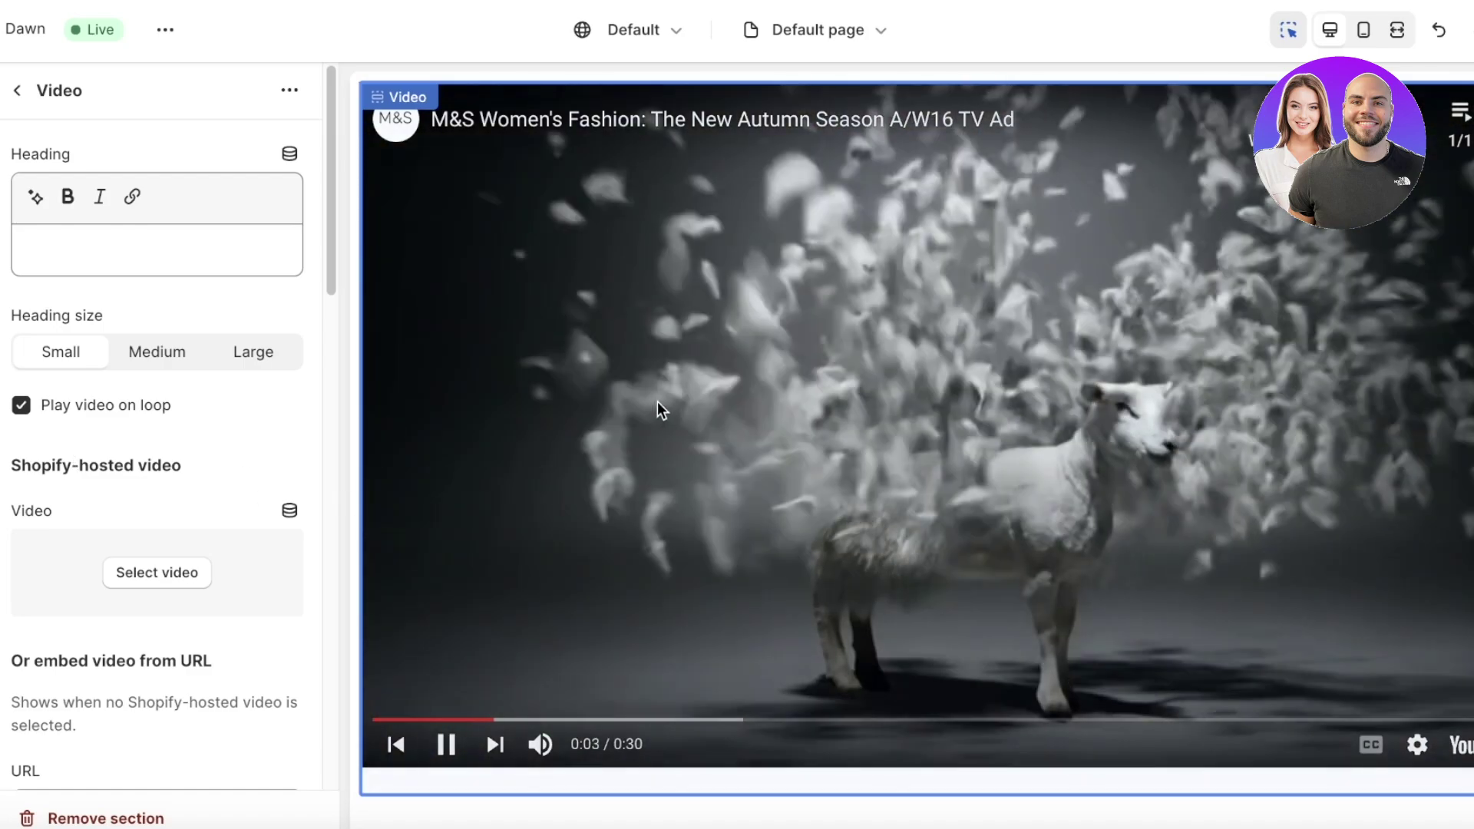
left_click(658, 410)
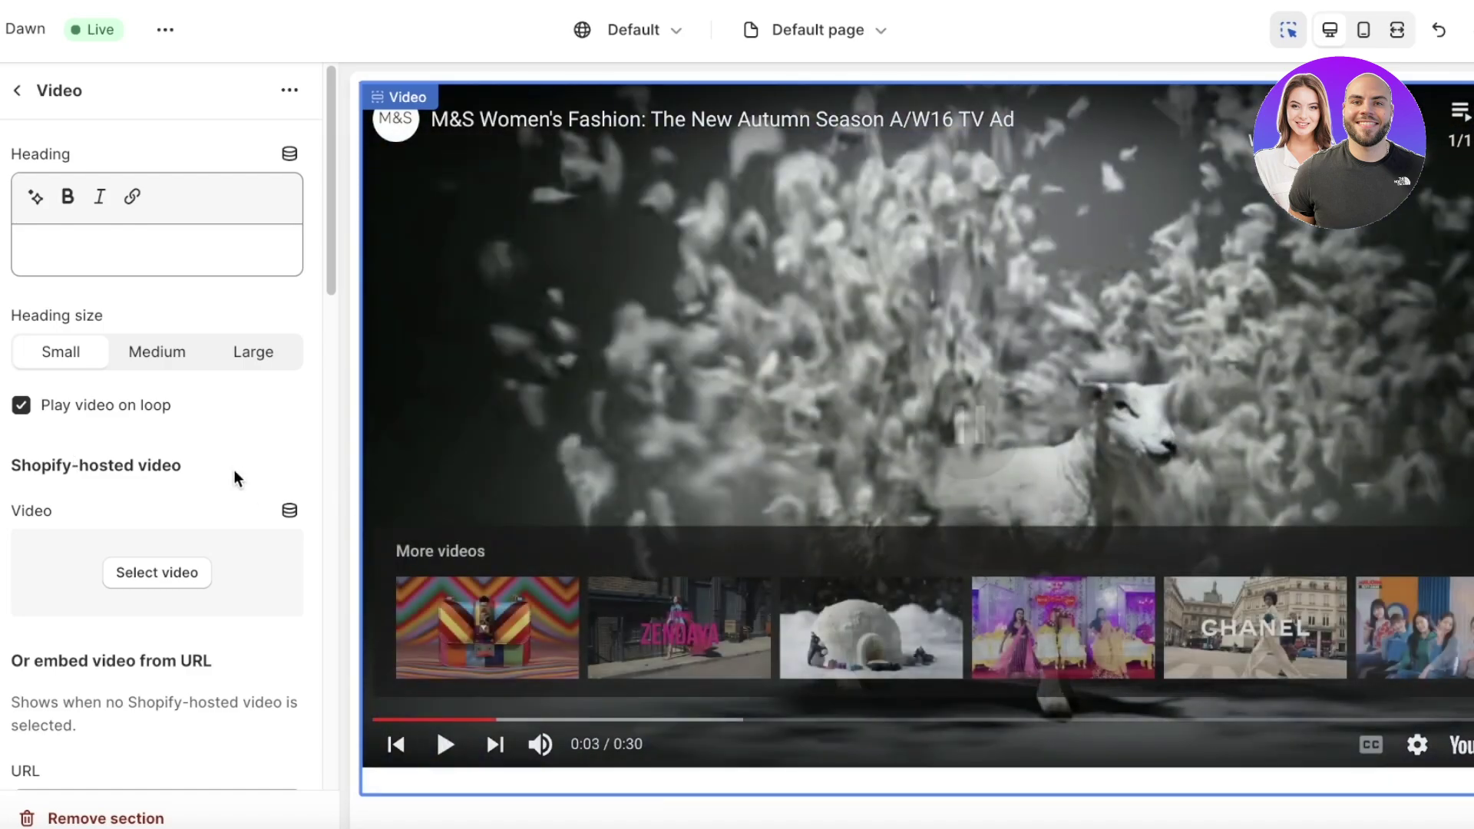
left_click(28, 92)
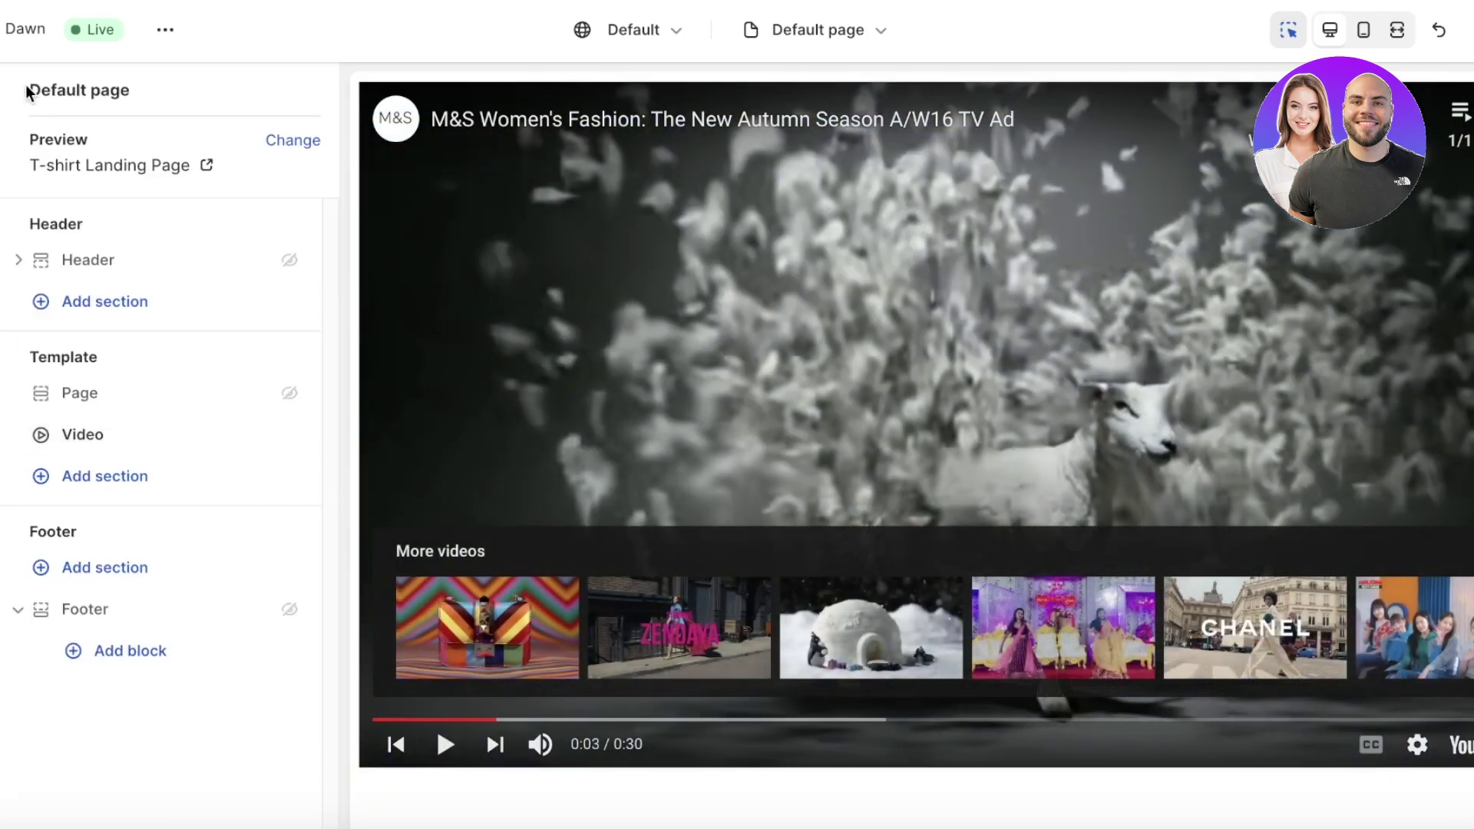
Step: Add a Slideshow section to the template below the Video section
left_click(77, 478)
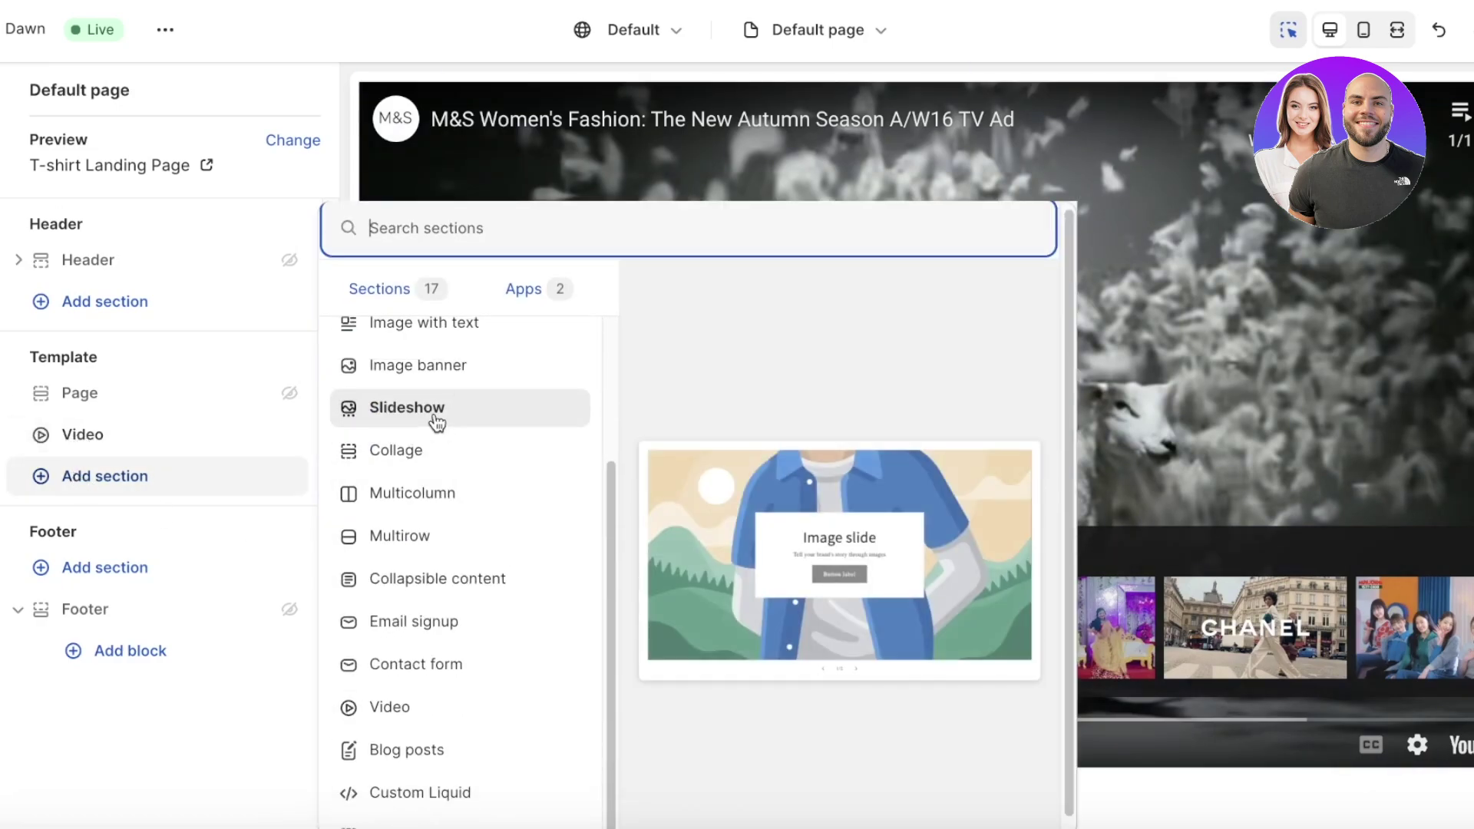
left_click(443, 408)
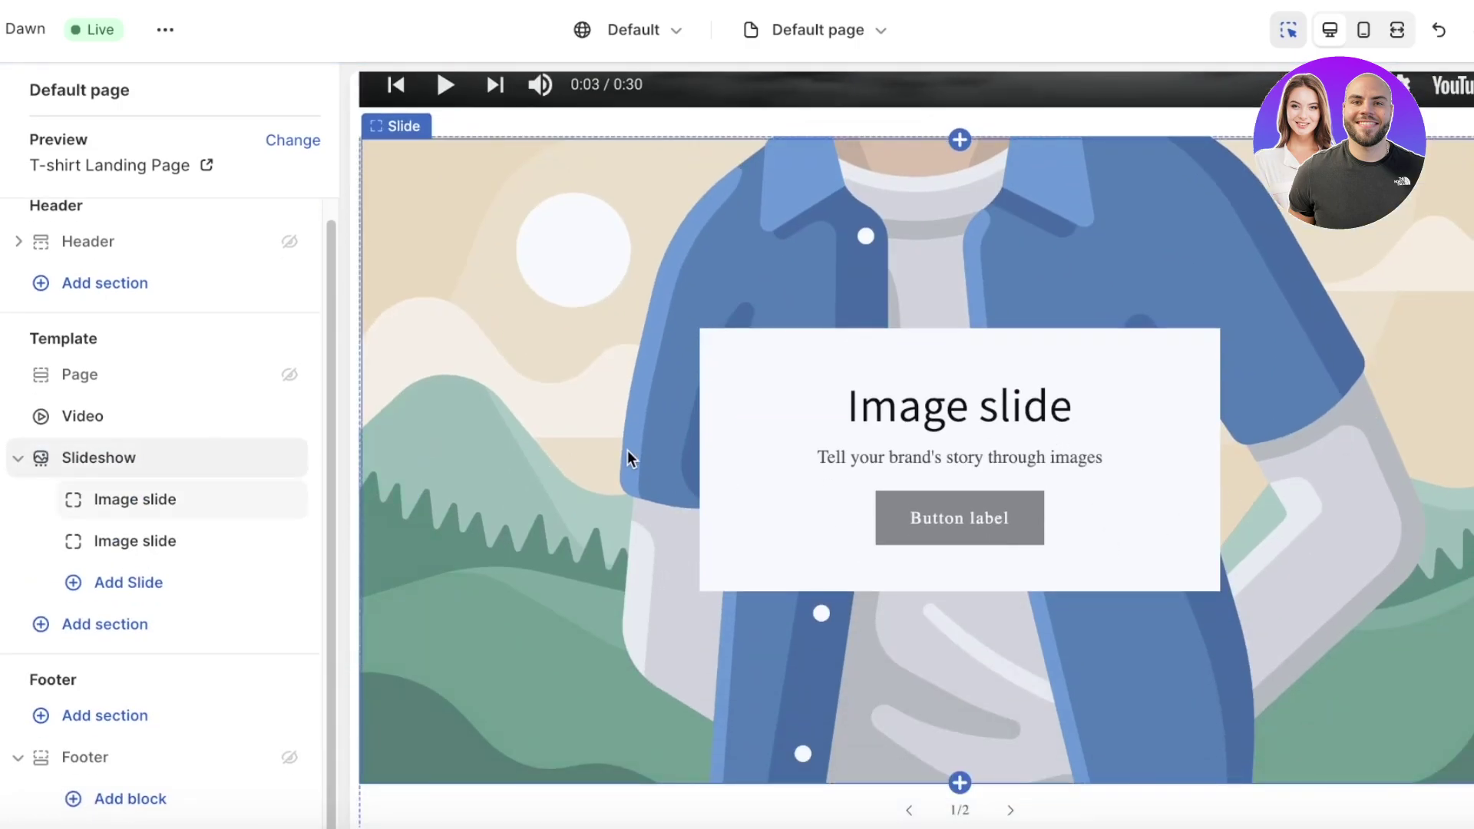
left_click(634, 444)
left_click(16, 93)
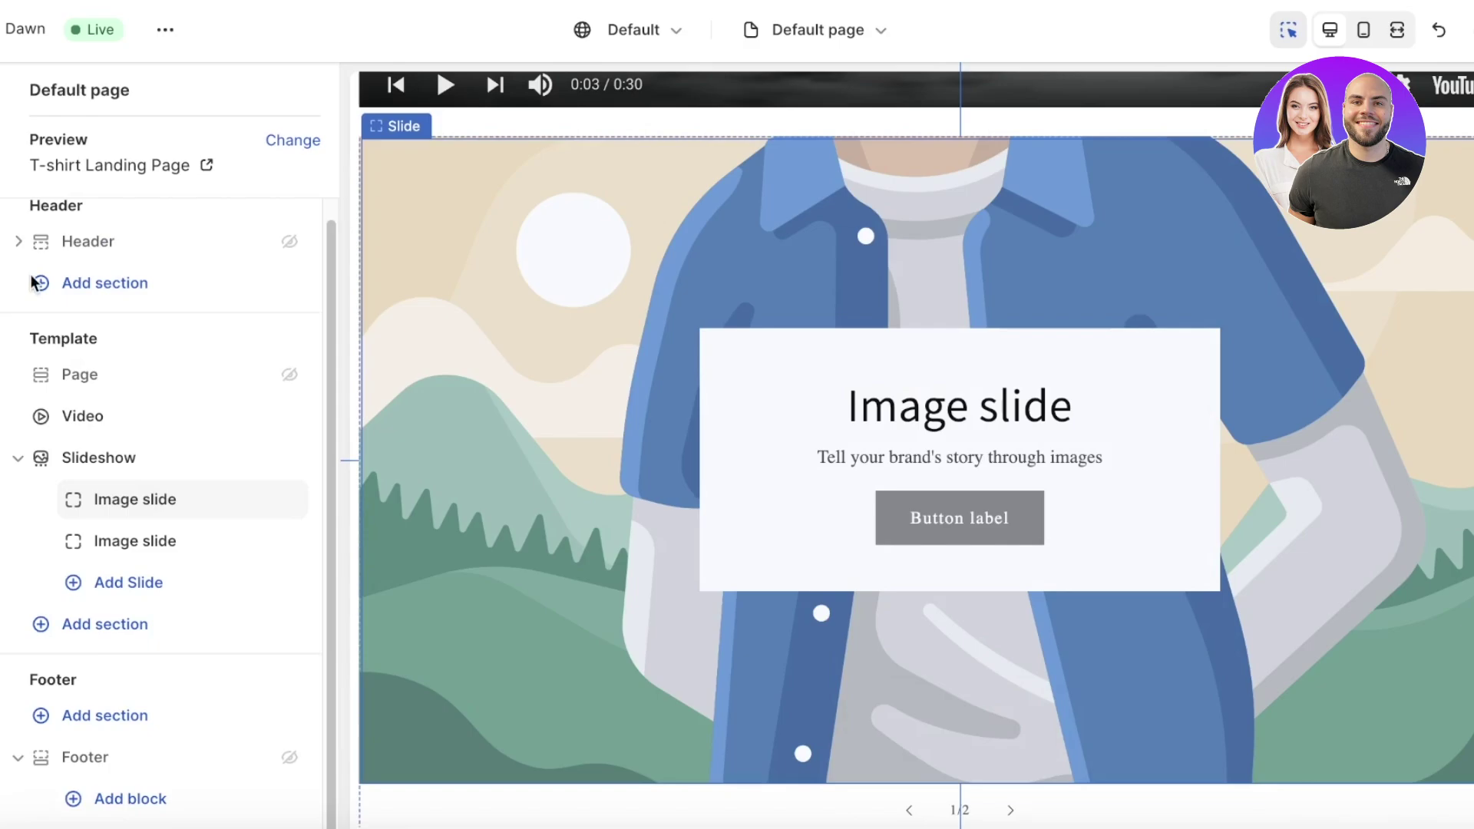
Step: Look through the settings of the slideshow's first image slide and return to the section list
left_click(608, 384)
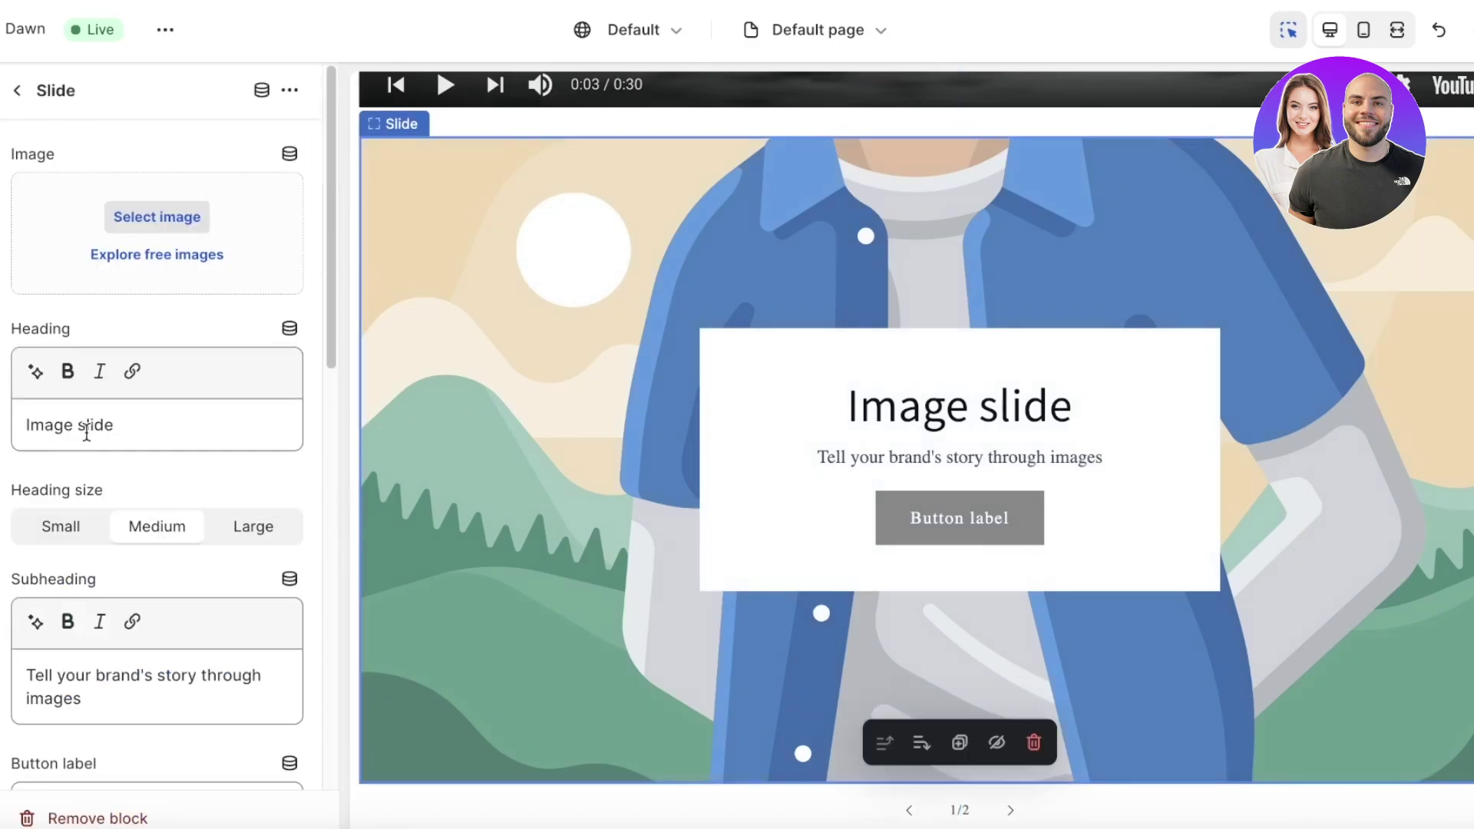
scroll(86, 434, "down", 10)
scroll(70, 431, "up", 1)
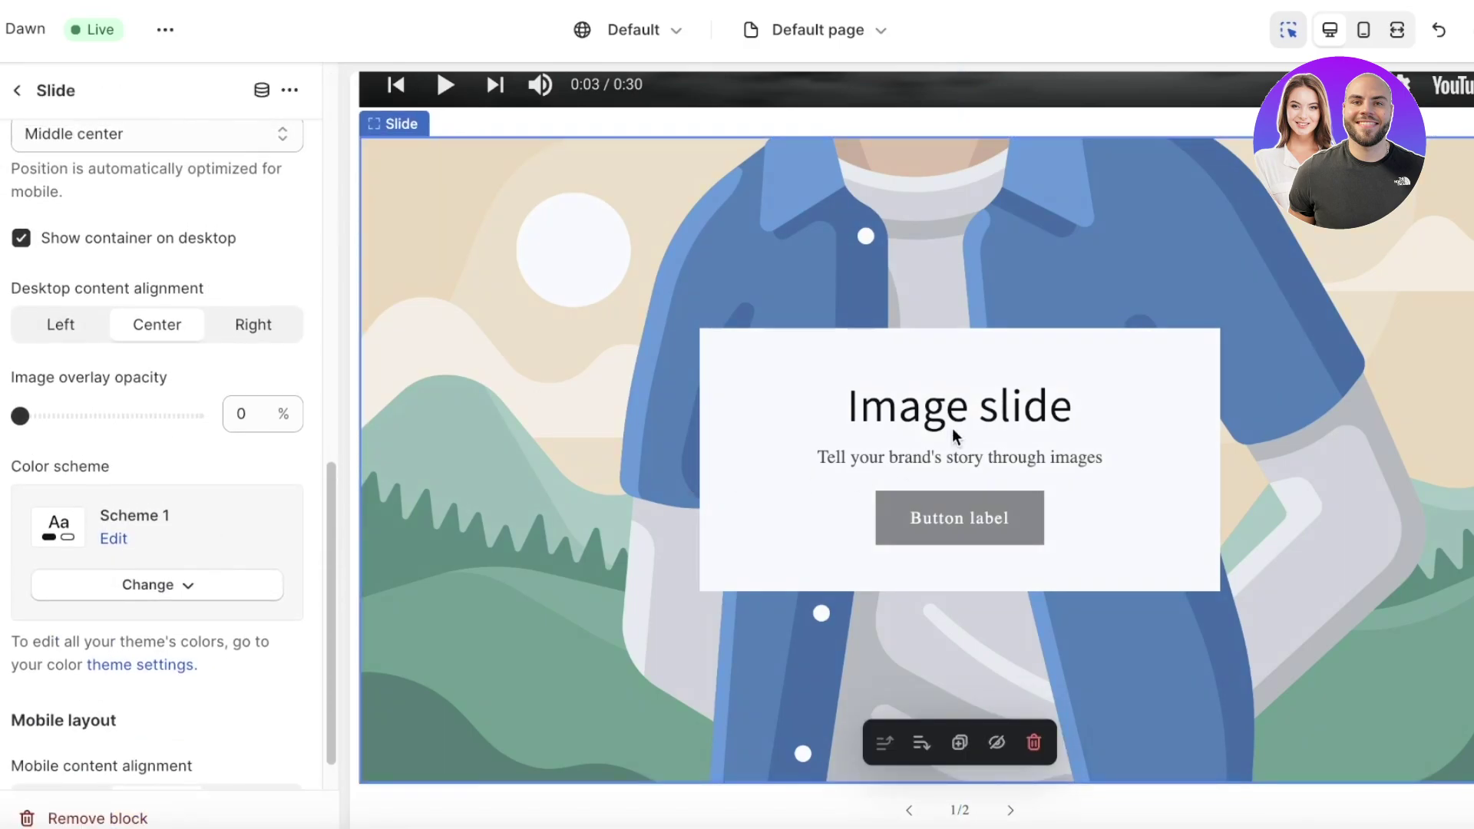
left_click(17, 91)
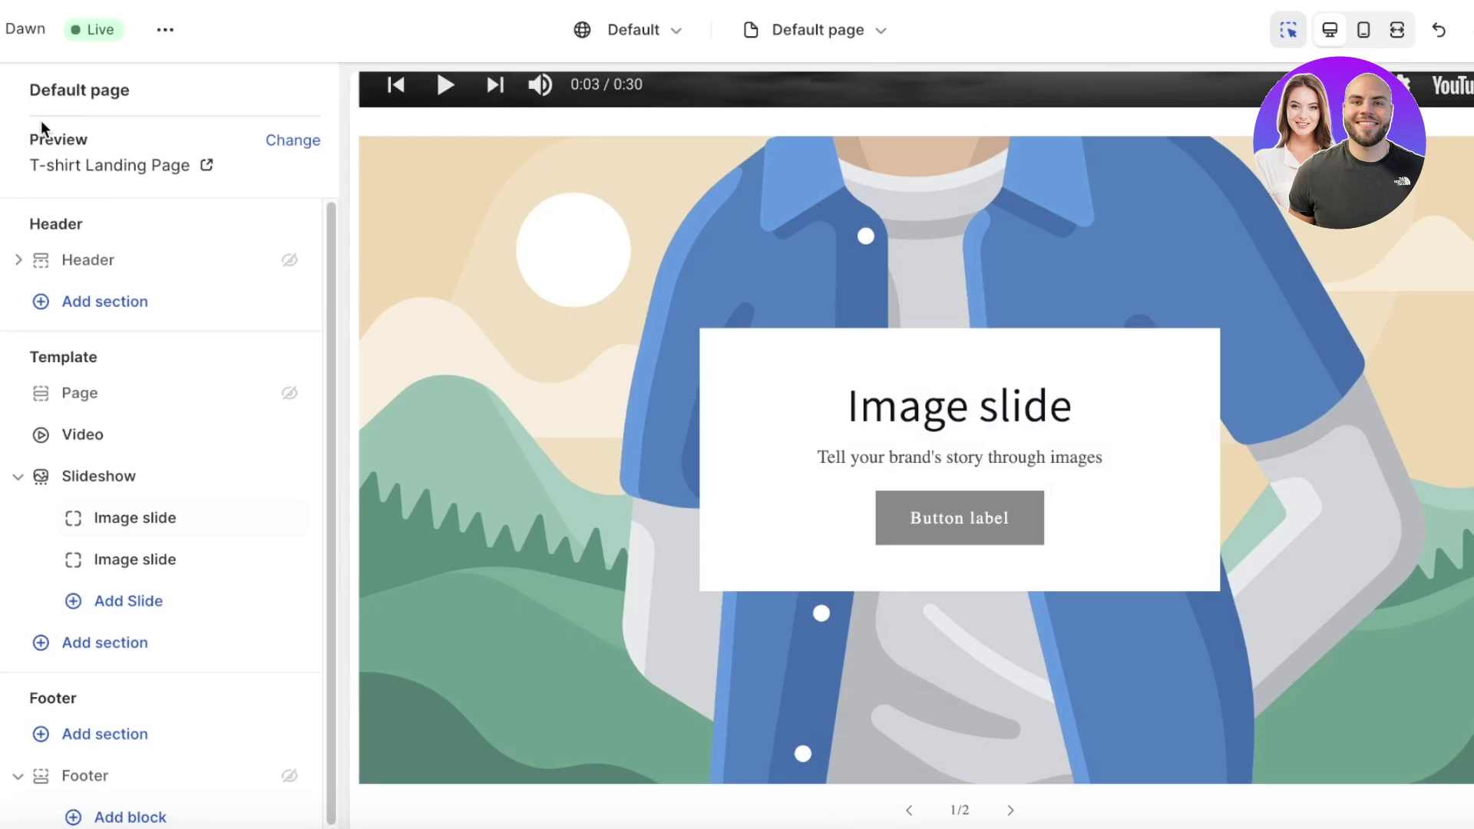
Step: Set the Slideshow section's pagination style to Dots and its slide change interval to 3 seconds
left_click(114, 482)
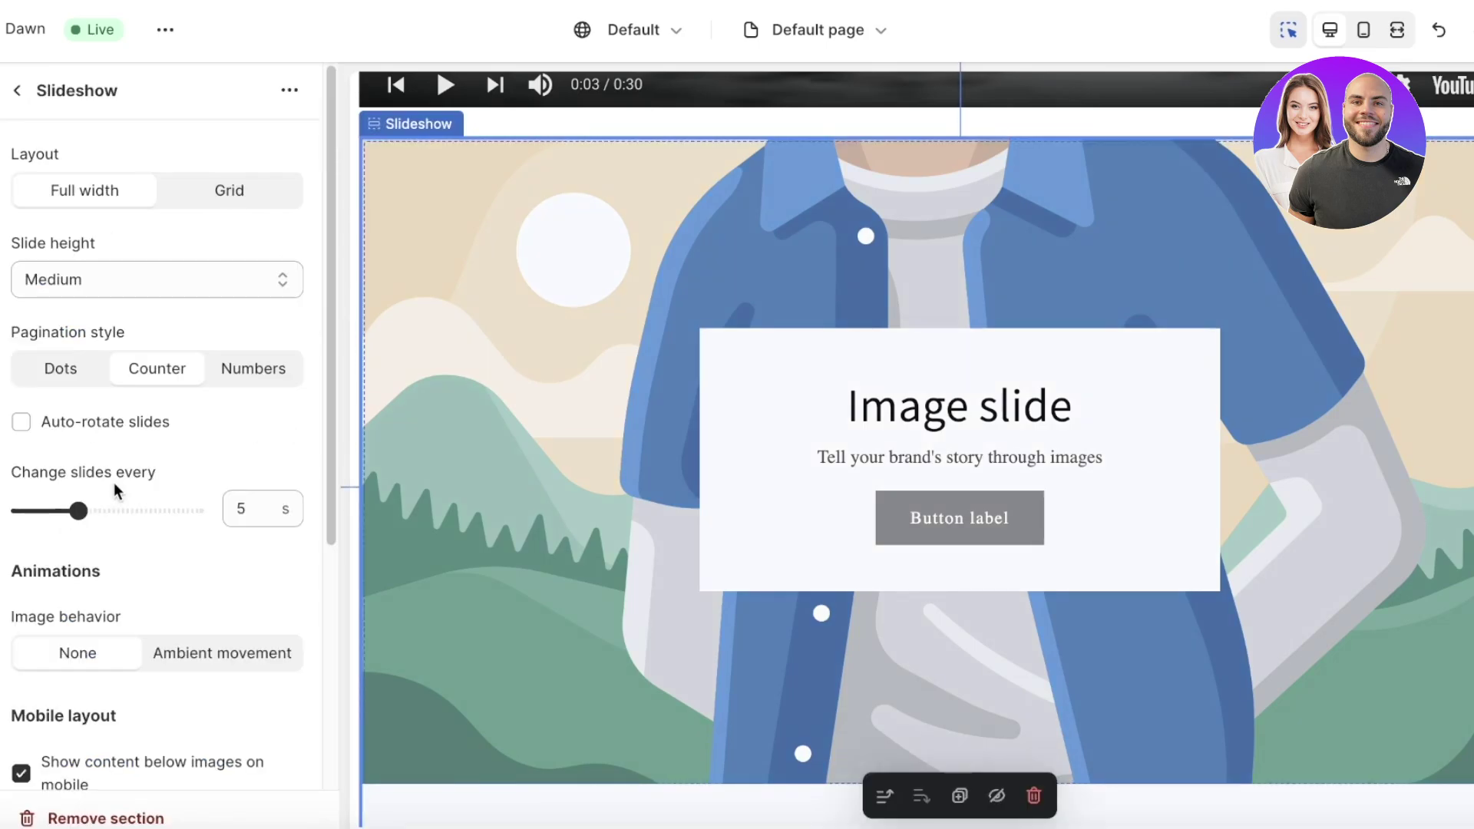
left_click(64, 367)
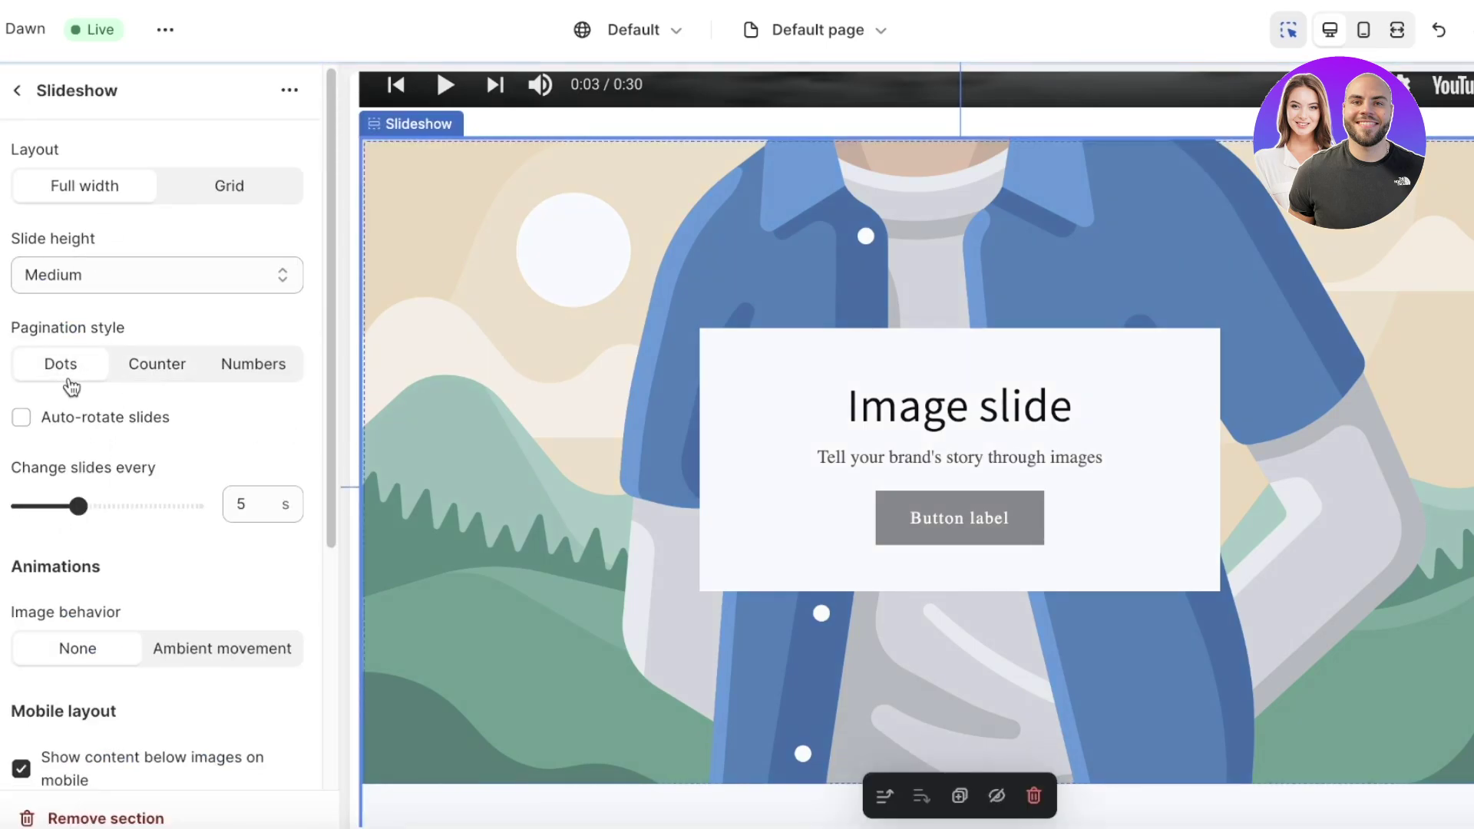
left_click(77, 506)
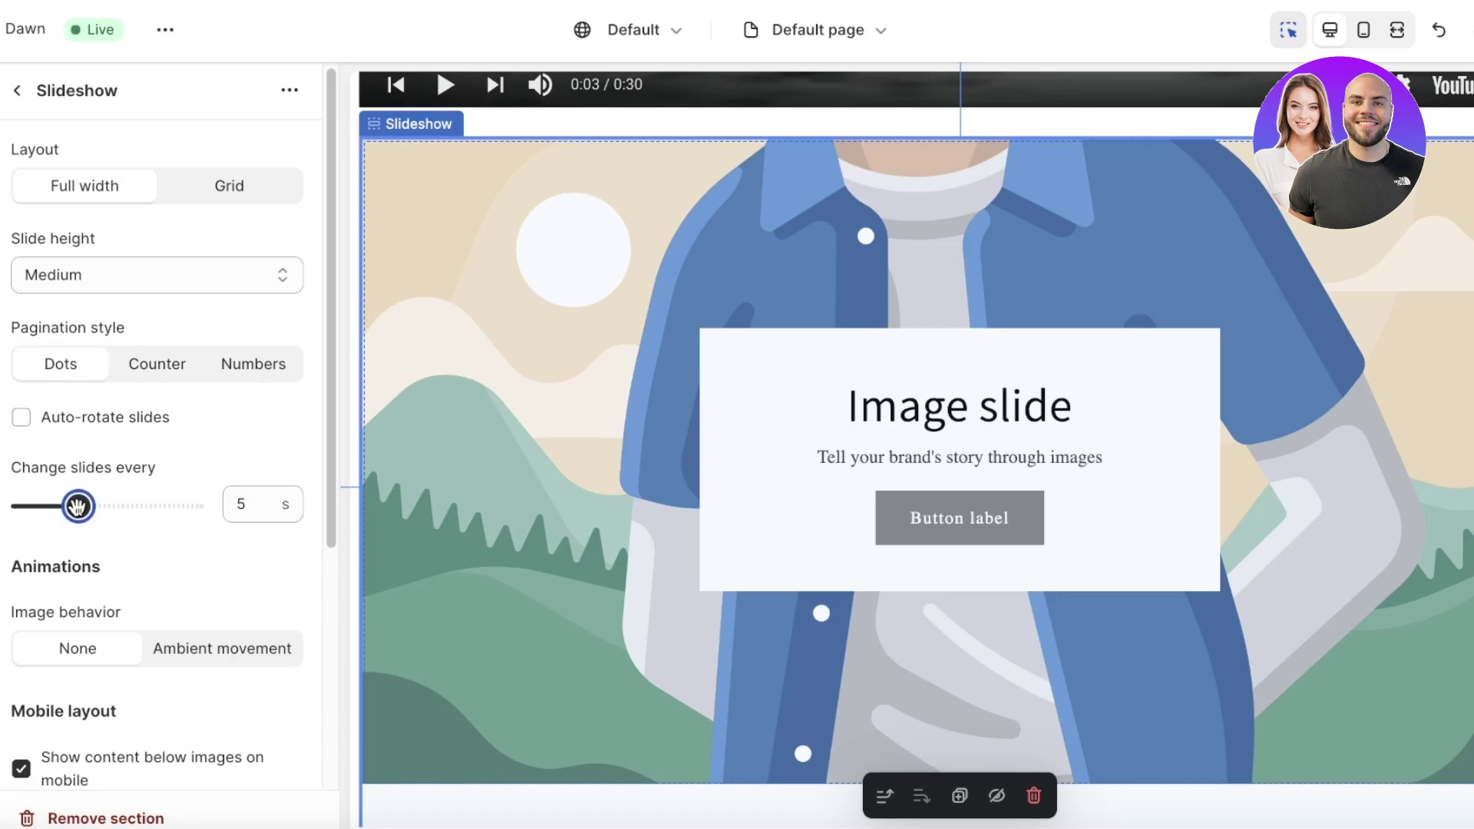
left_click_drag(74, 511, 20, 508)
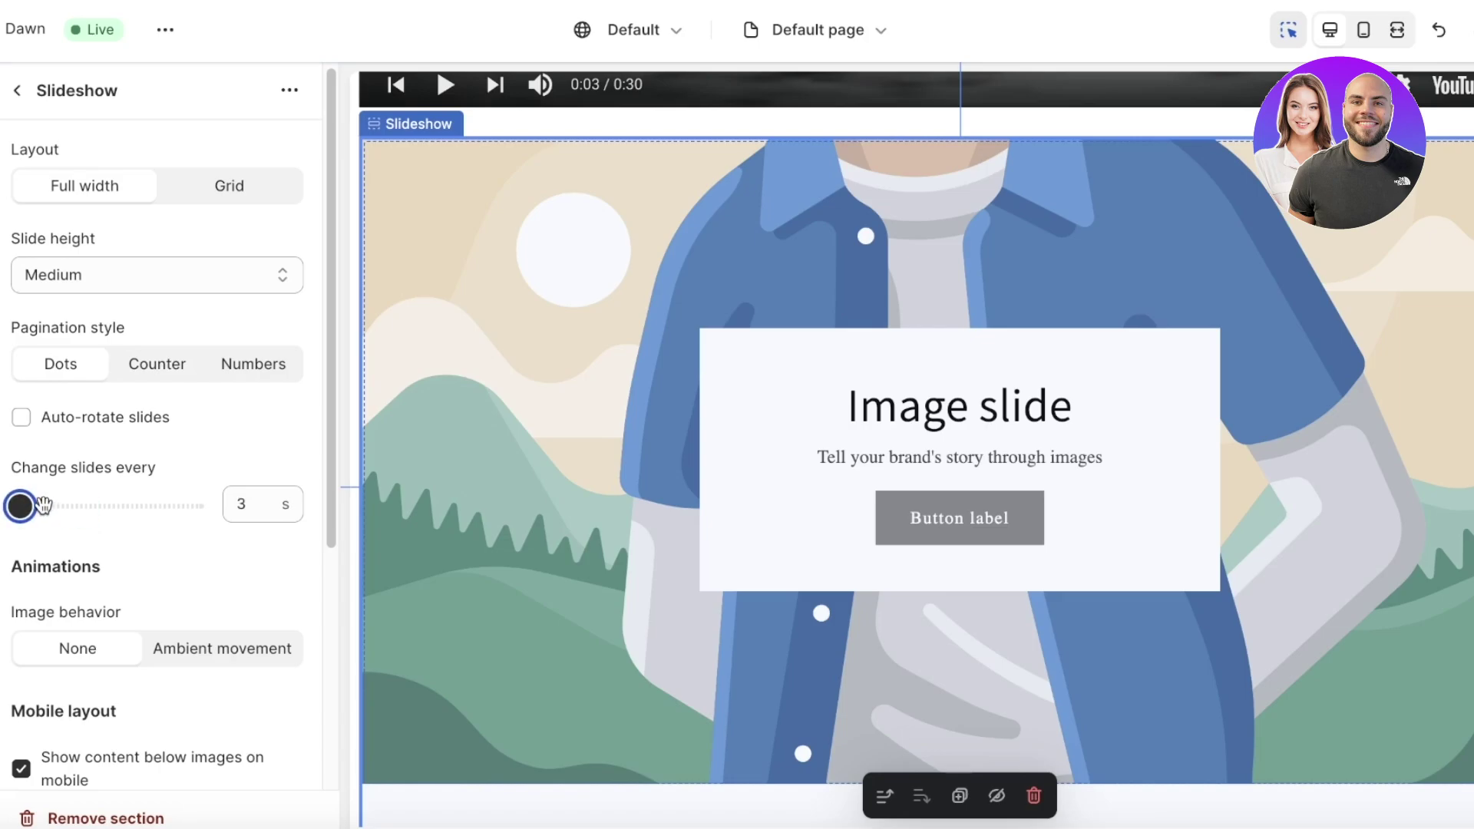
Step: Replace the slideshow's accessibility description with "the best tshirt" and return to the section list
scroll(194, 591, "down", 3)
scroll(194, 585, "down", 2)
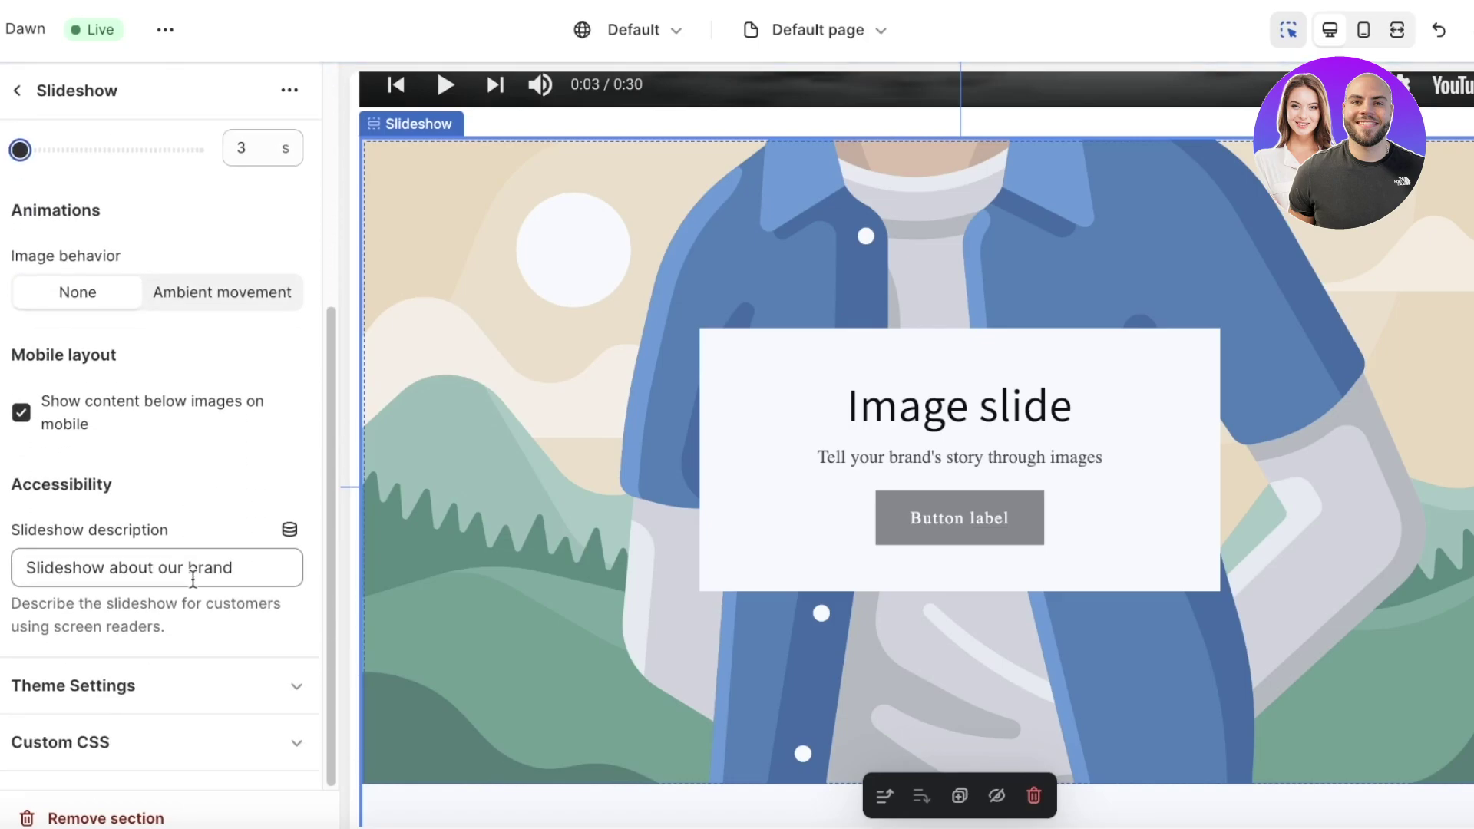
triple_click(195, 574)
type("AS")
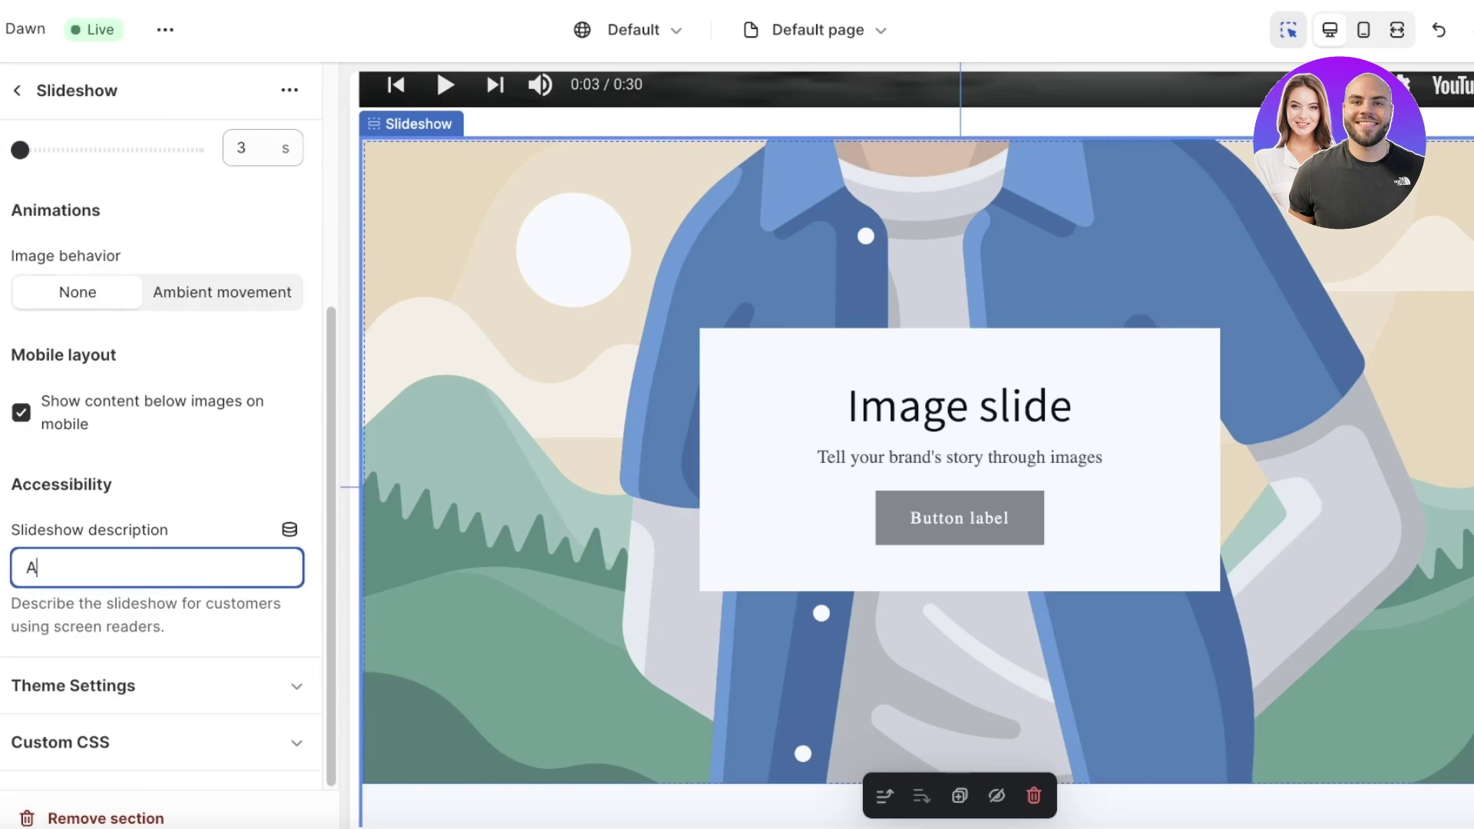
key("BackSpace")
key("BackSpace")
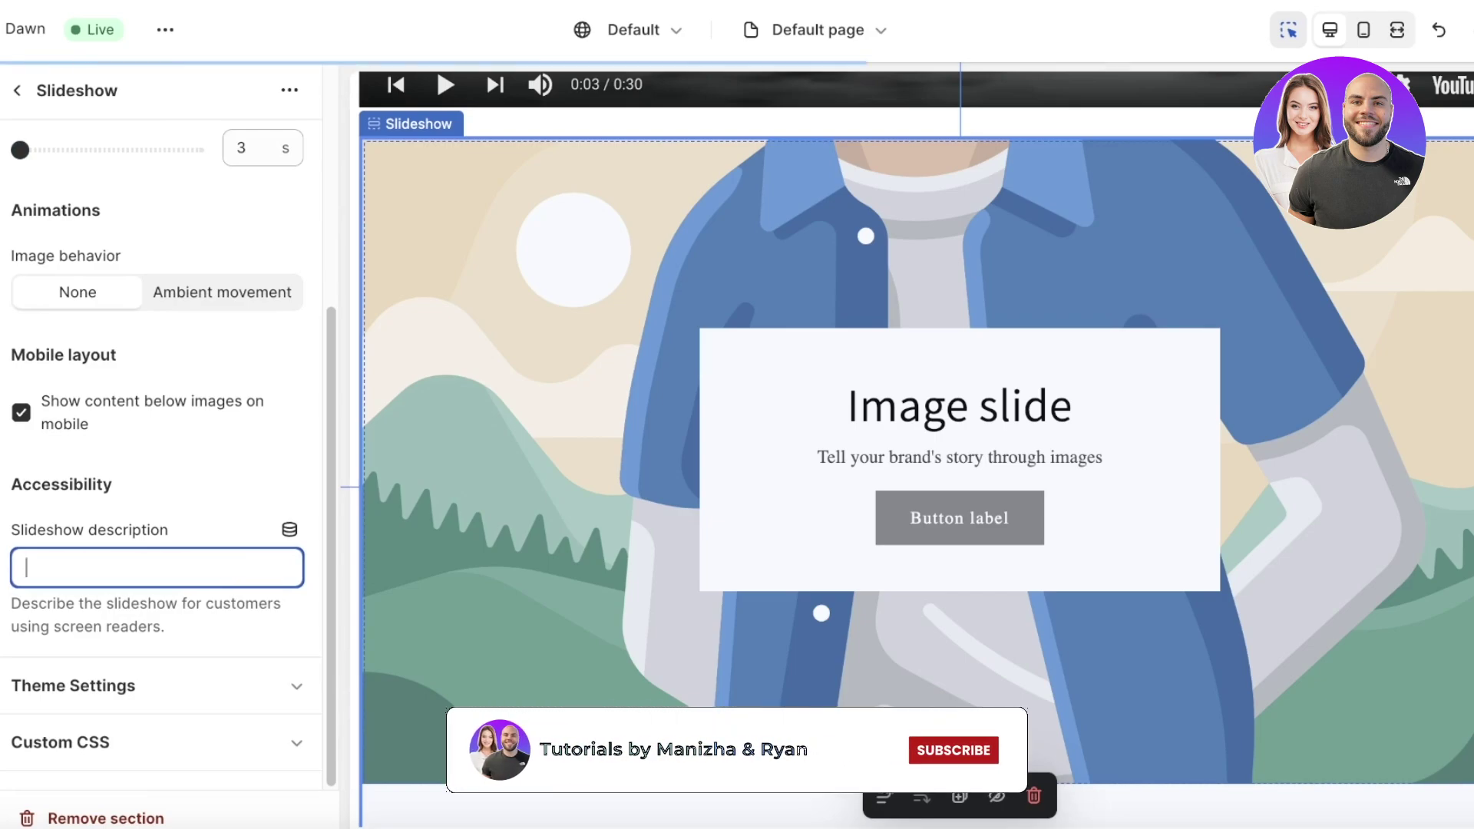
type("the best tshirt")
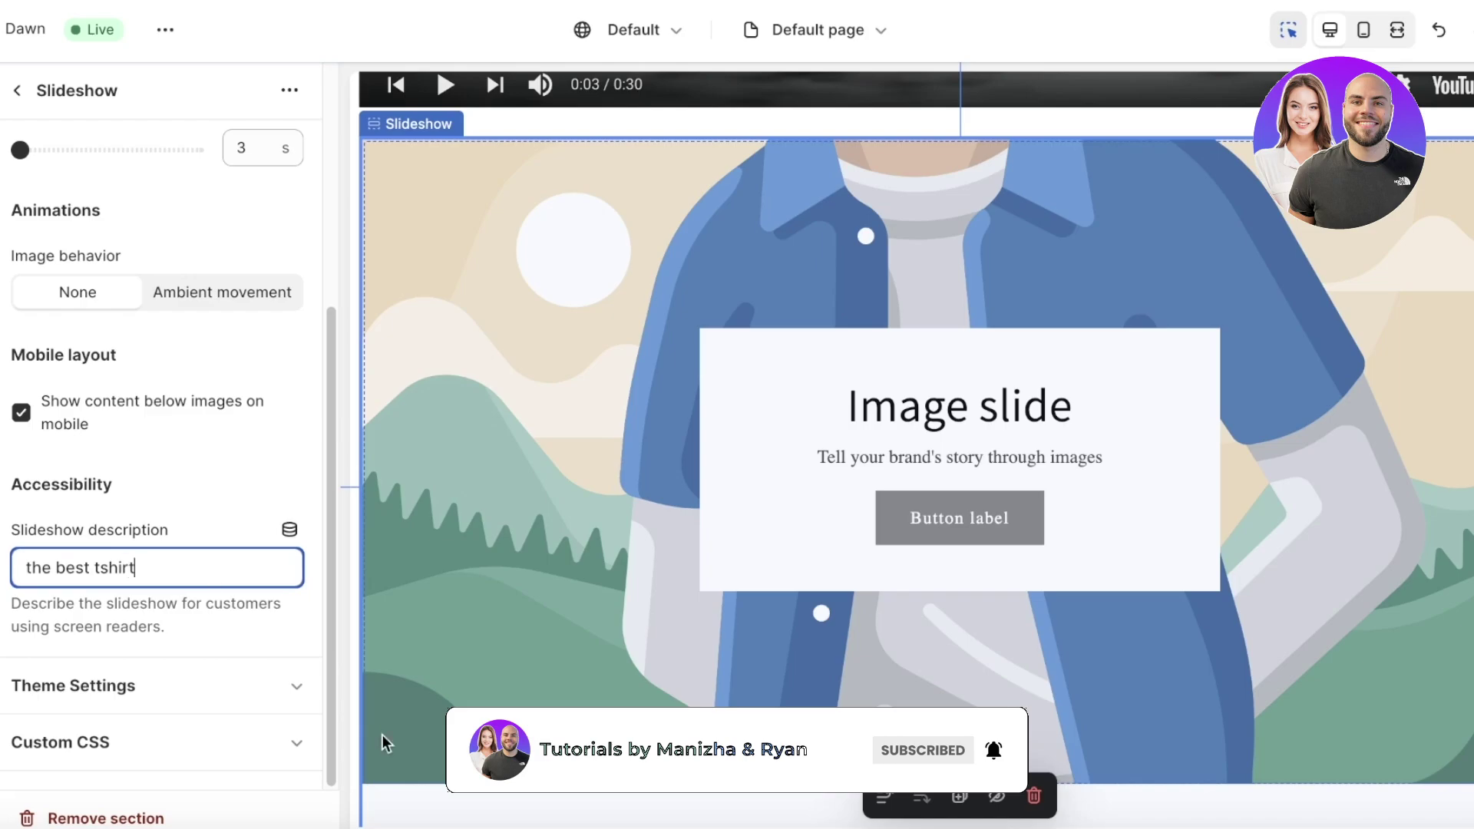
scroll(17, 119, "up", 10)
left_click(17, 89)
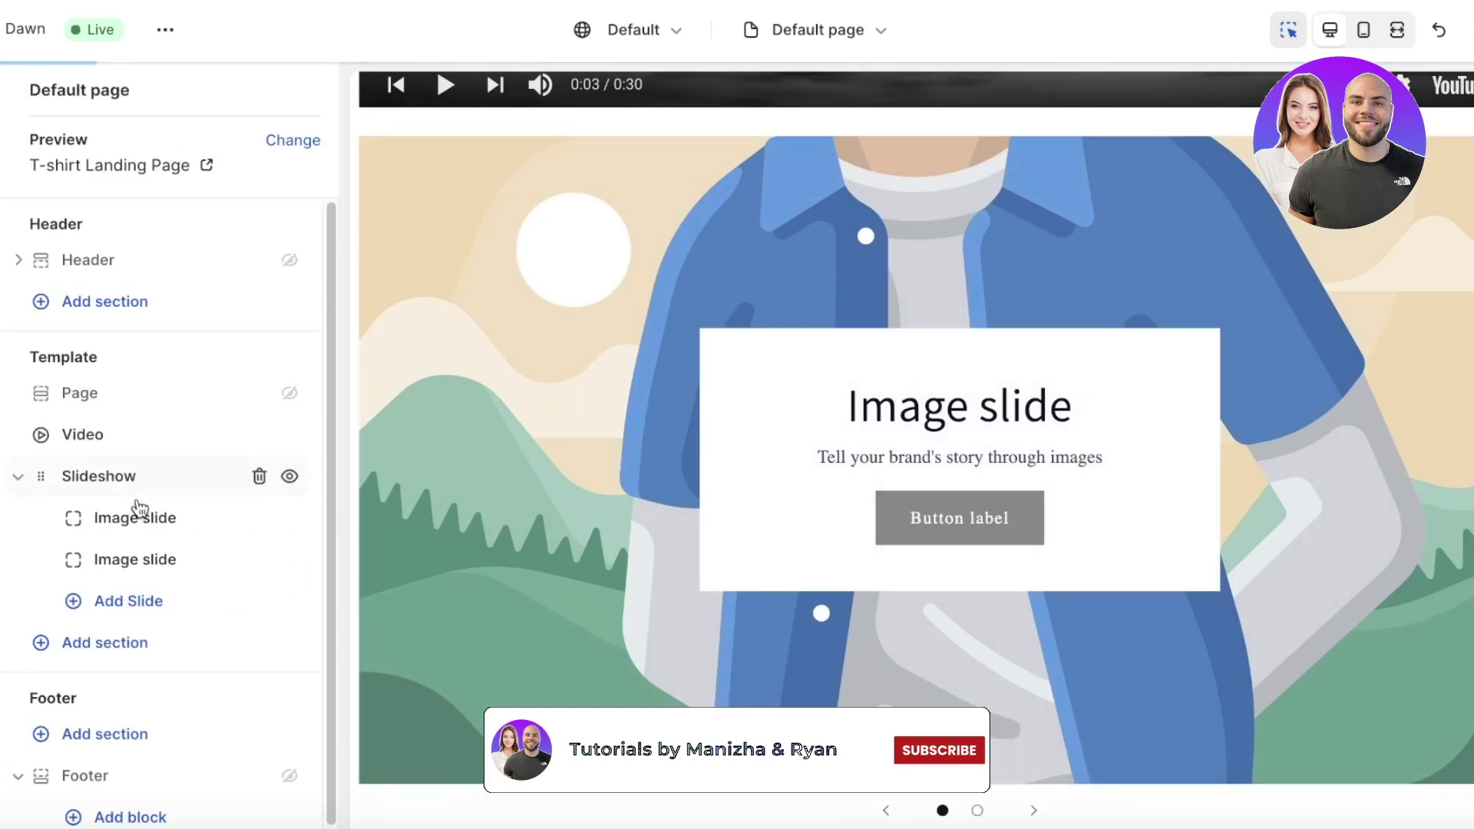
Step: Change the first slide's heading to "Buy the best tshirt"
left_click(131, 522)
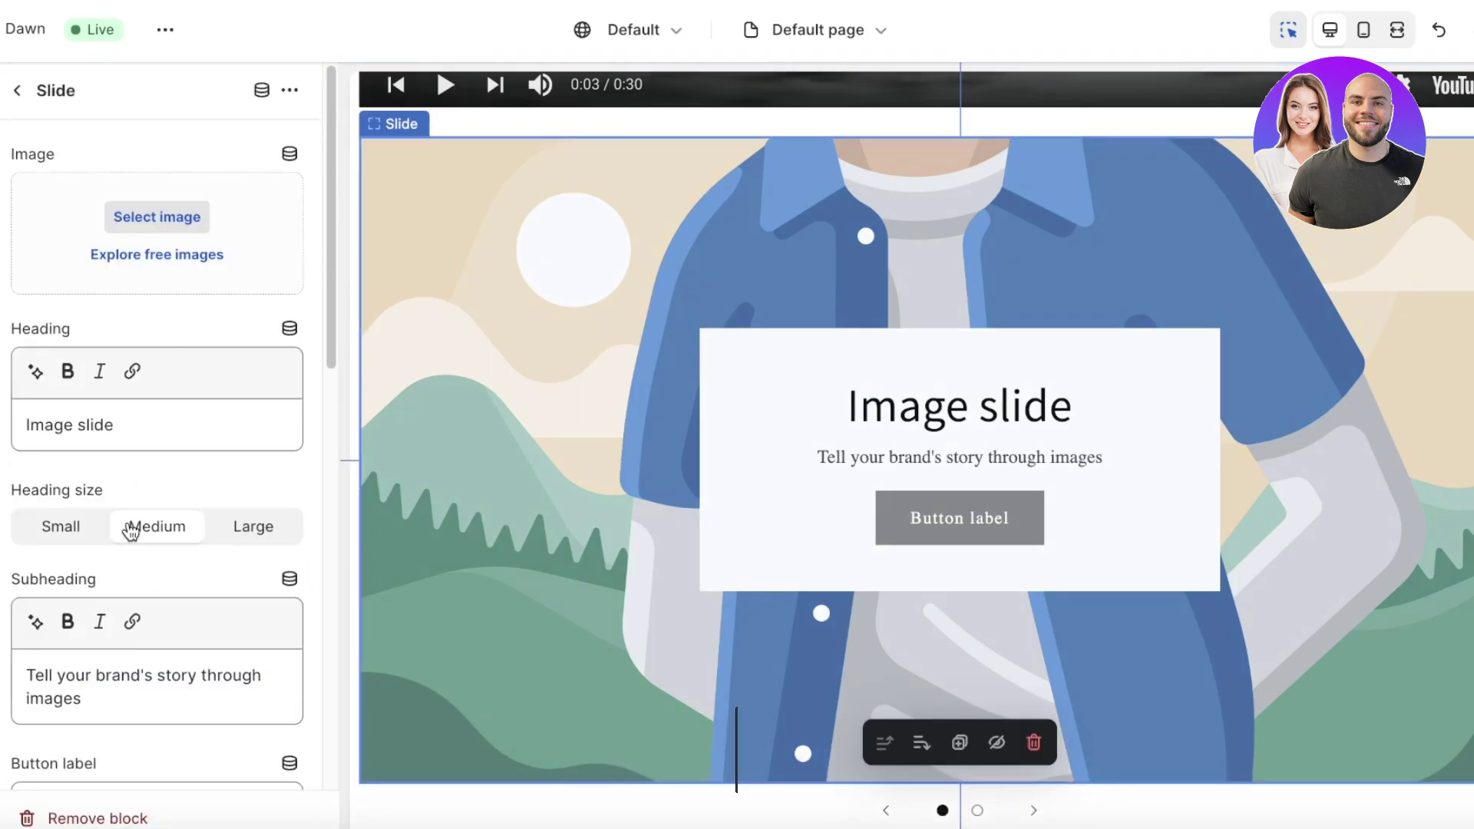
triple_click(100, 411)
key("BackSpace")
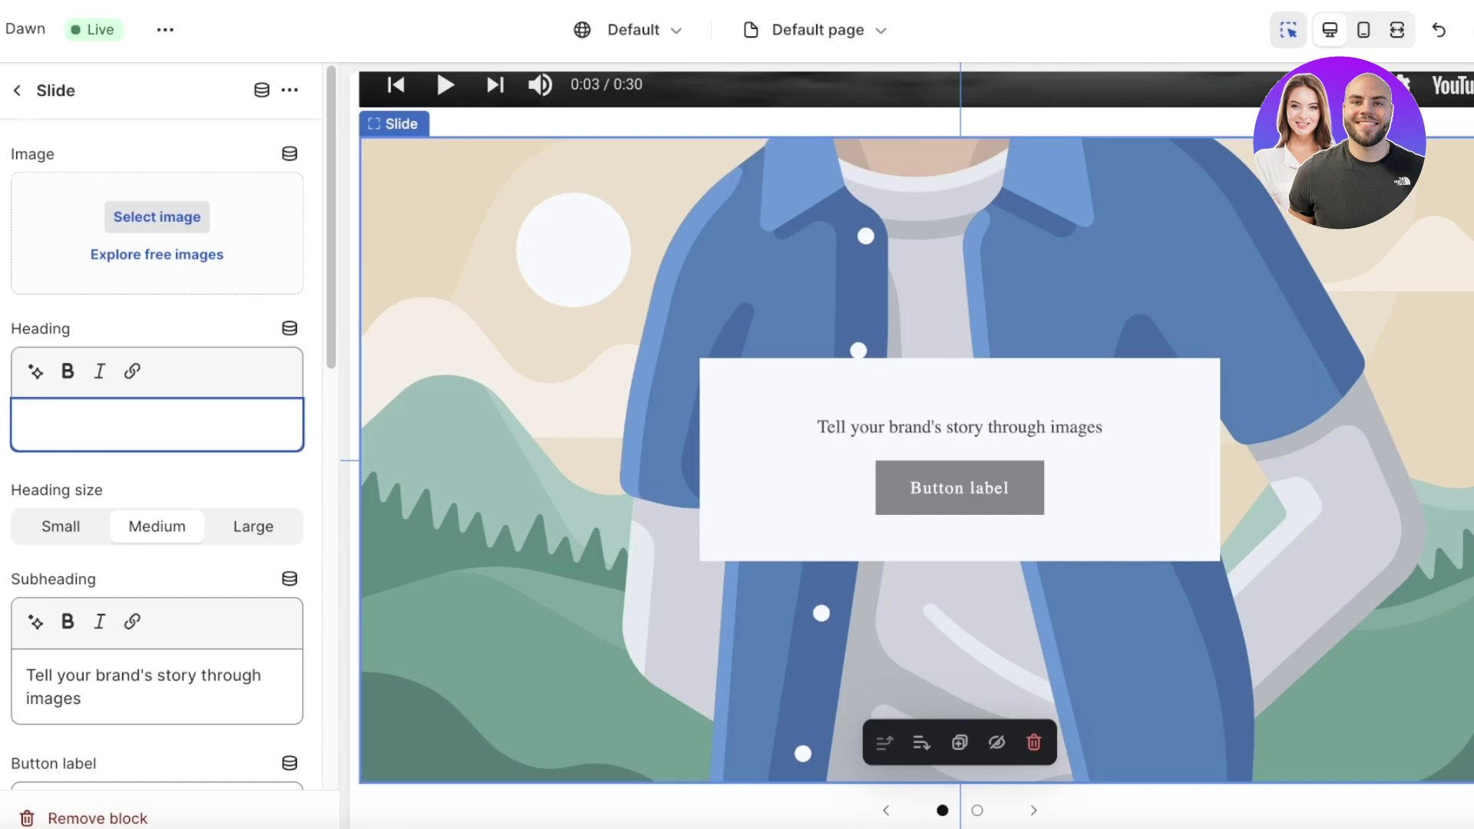
type("Buy rh")
key("BackSpace")
key("BackSpace")
type("t")
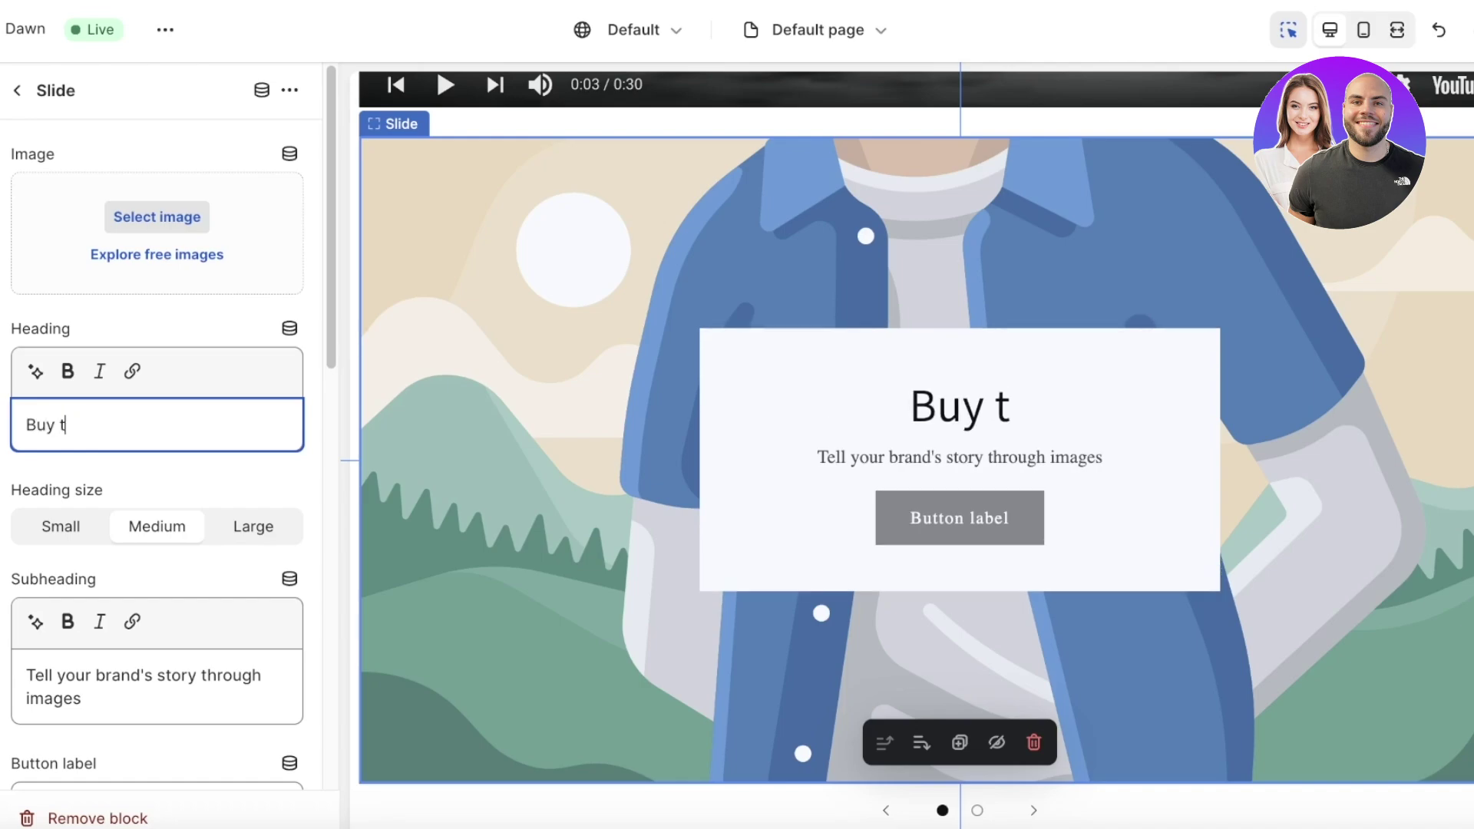
type("he best tshirt")
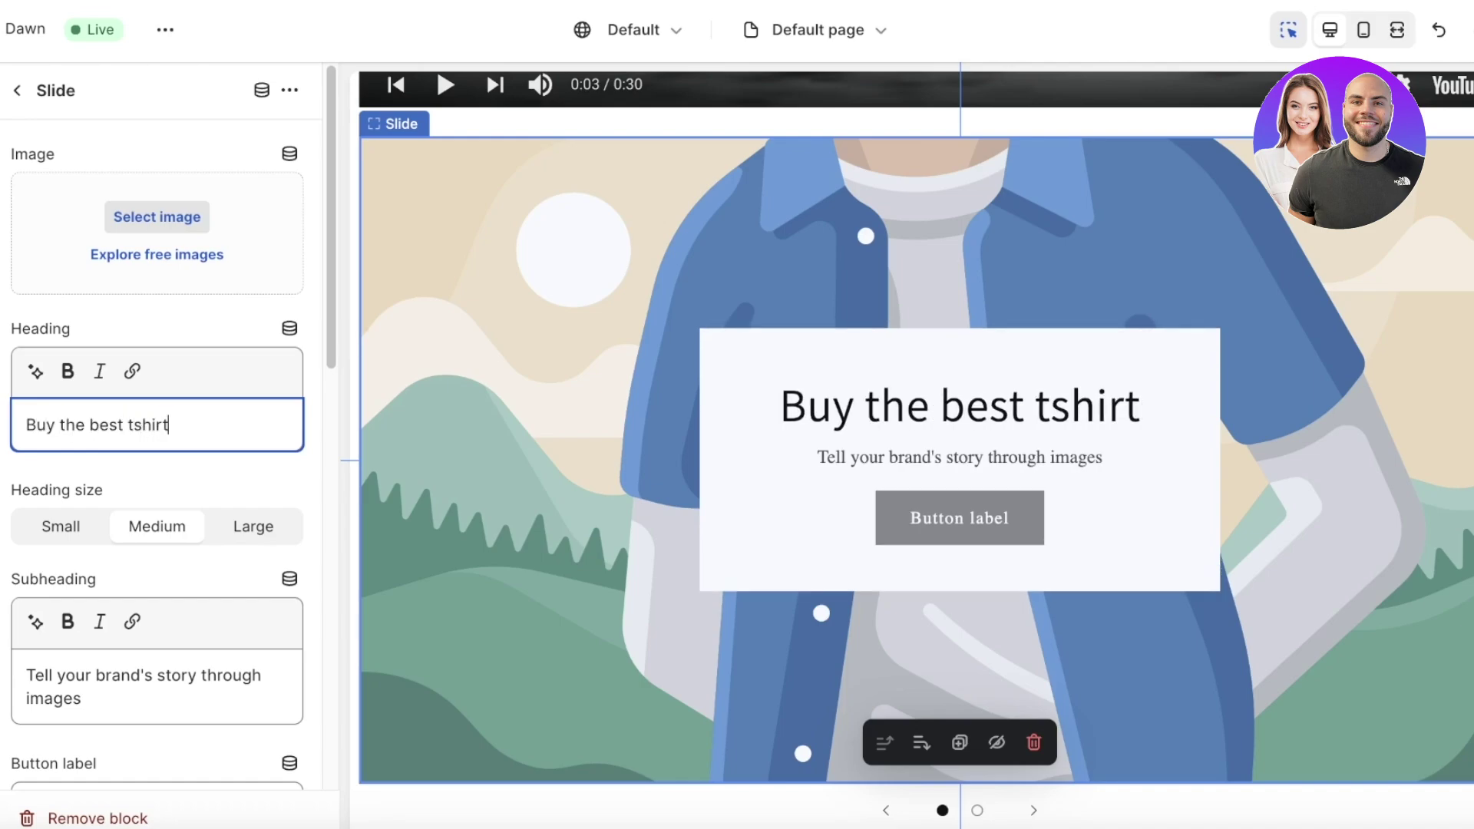
Step: Clear the first slide's subheading text
double_click(119, 675)
key("ctrl+a")
key("BackSpace")
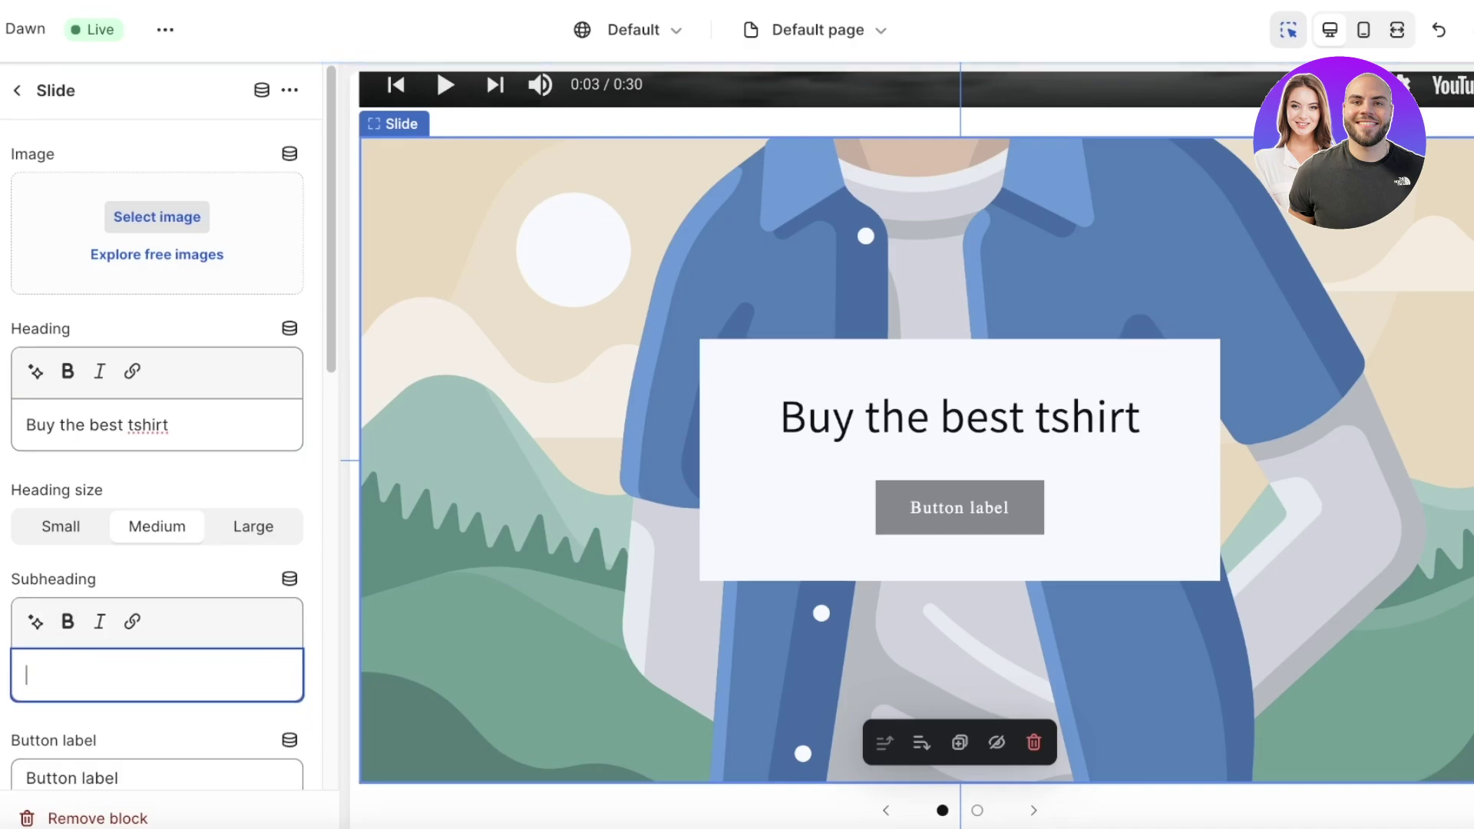
Step: Link the first slide's button to the Premium Womens Crewneck T-shirt product
scroll(115, 652, "down", 8)
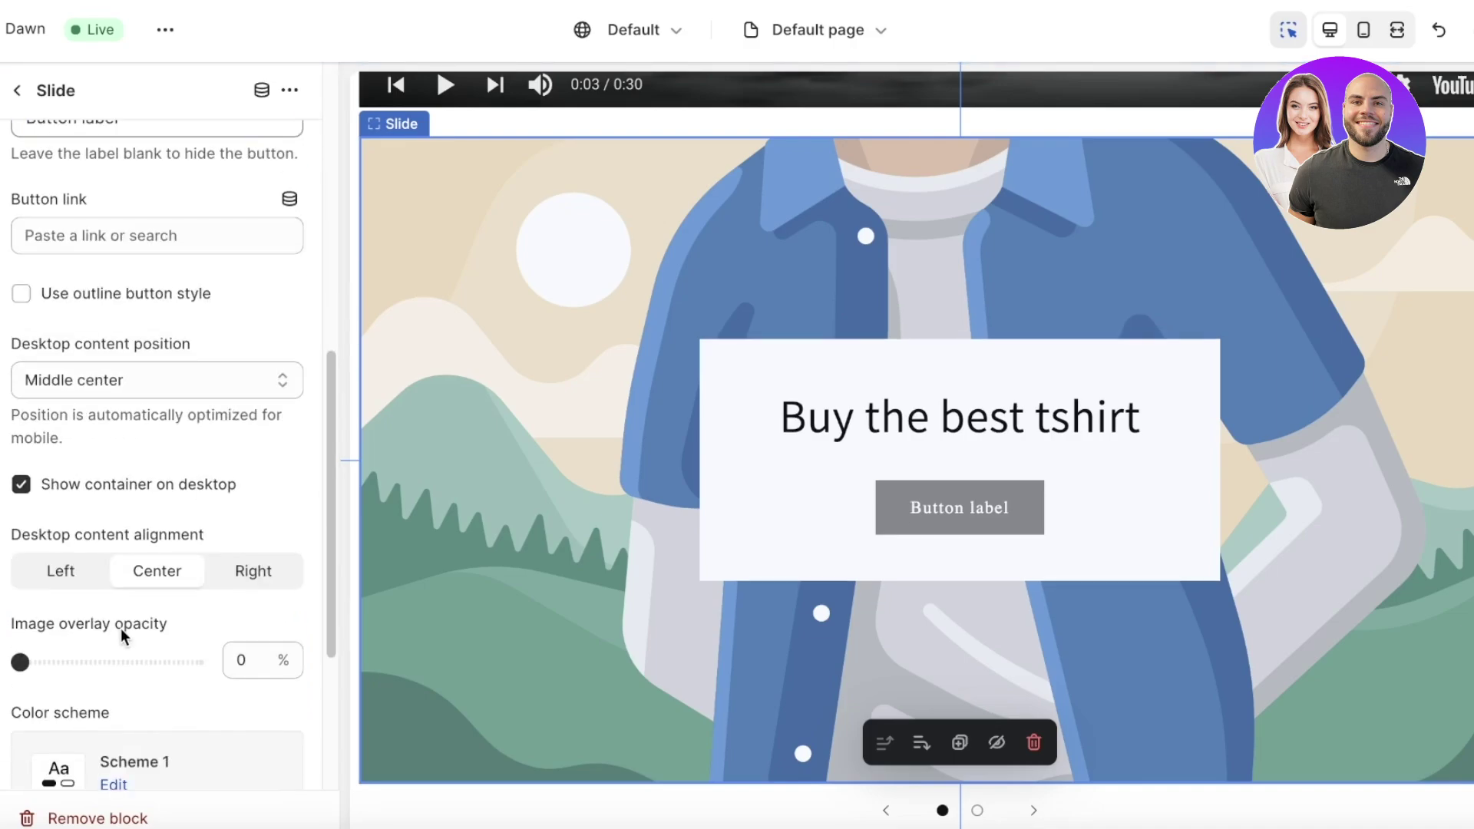
left_click(121, 245)
left_click(123, 328)
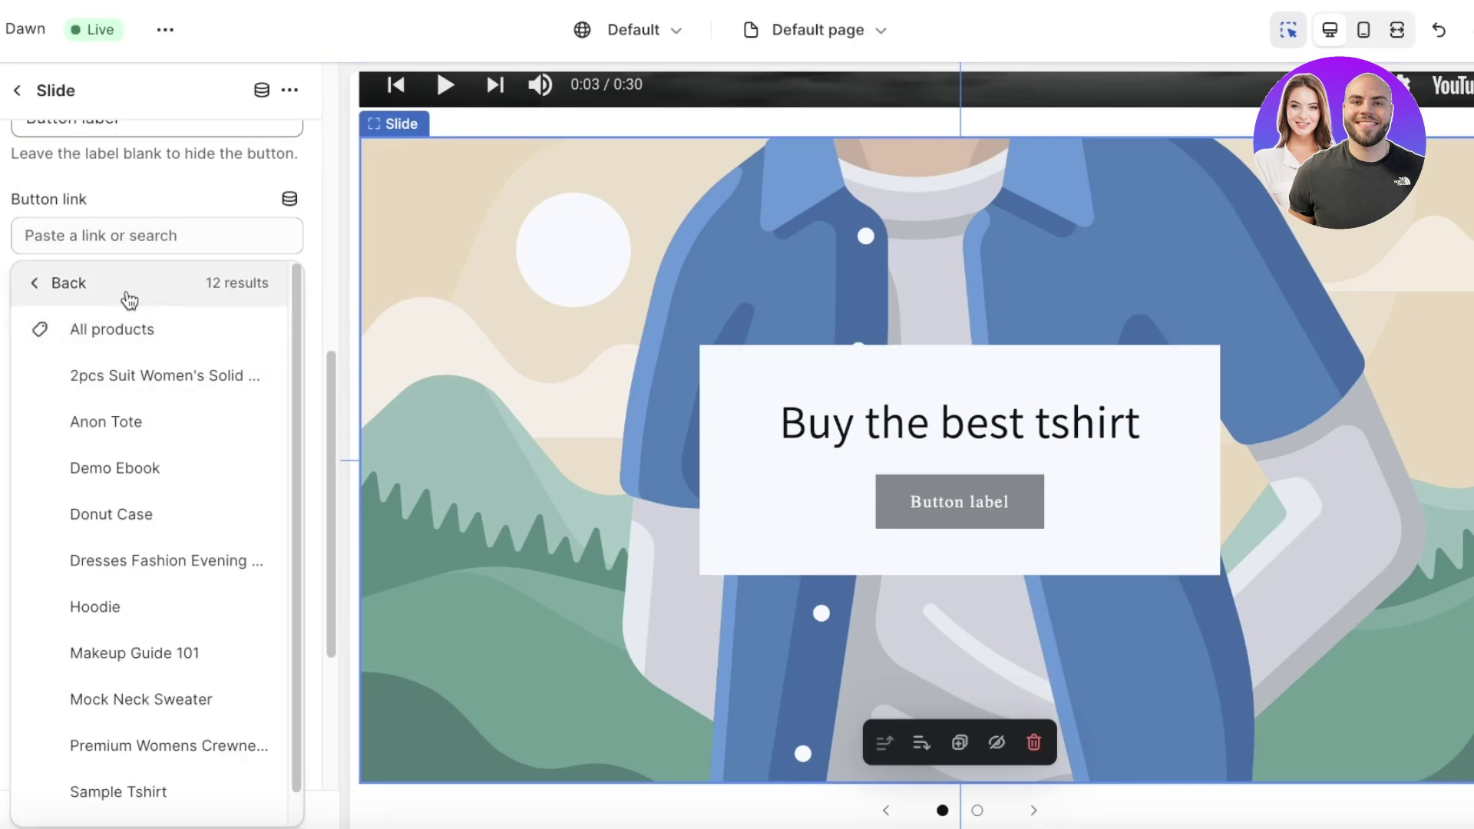
scroll(229, 484, "down", 1)
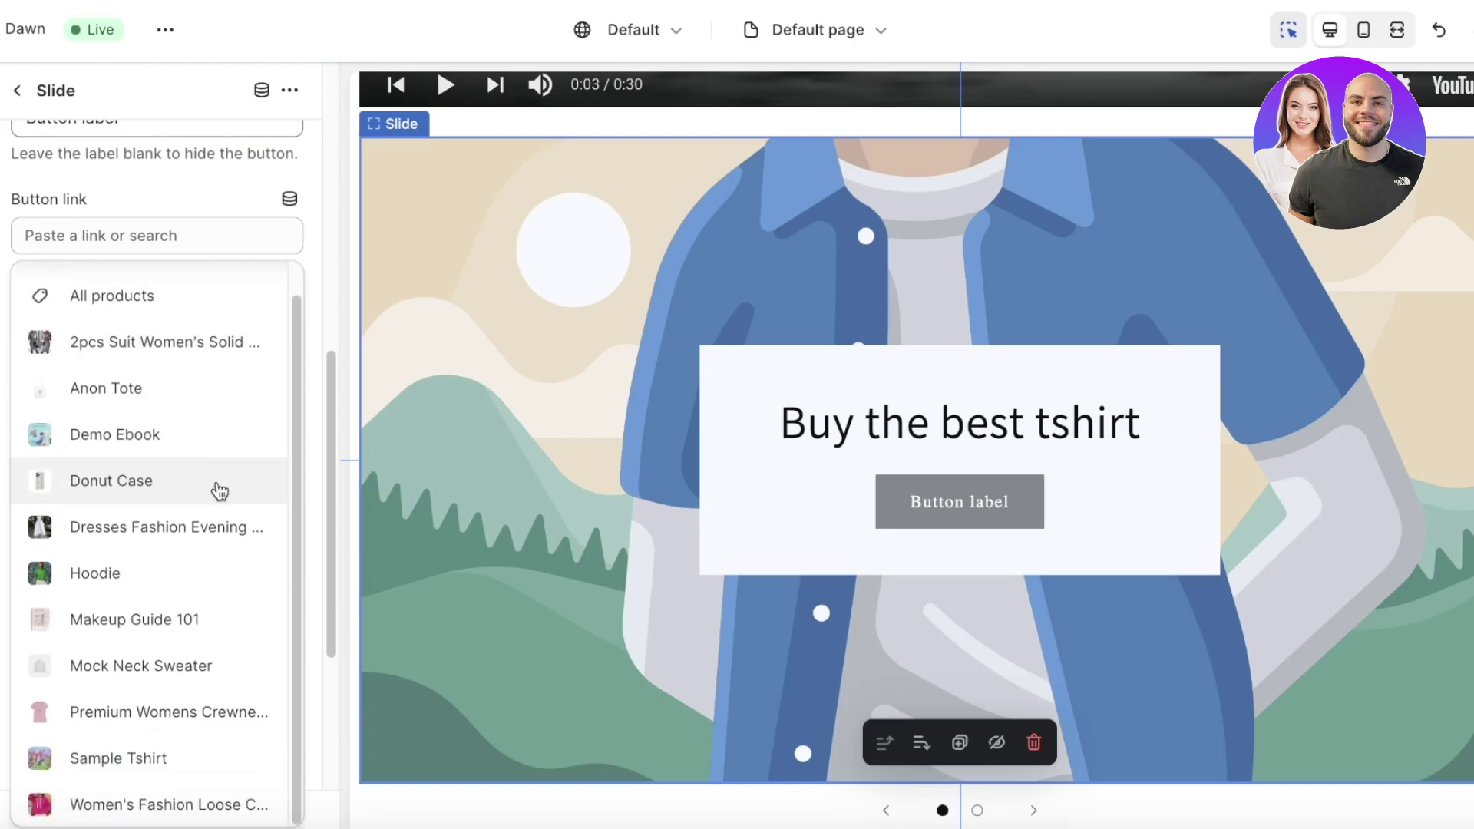
left_click(84, 712)
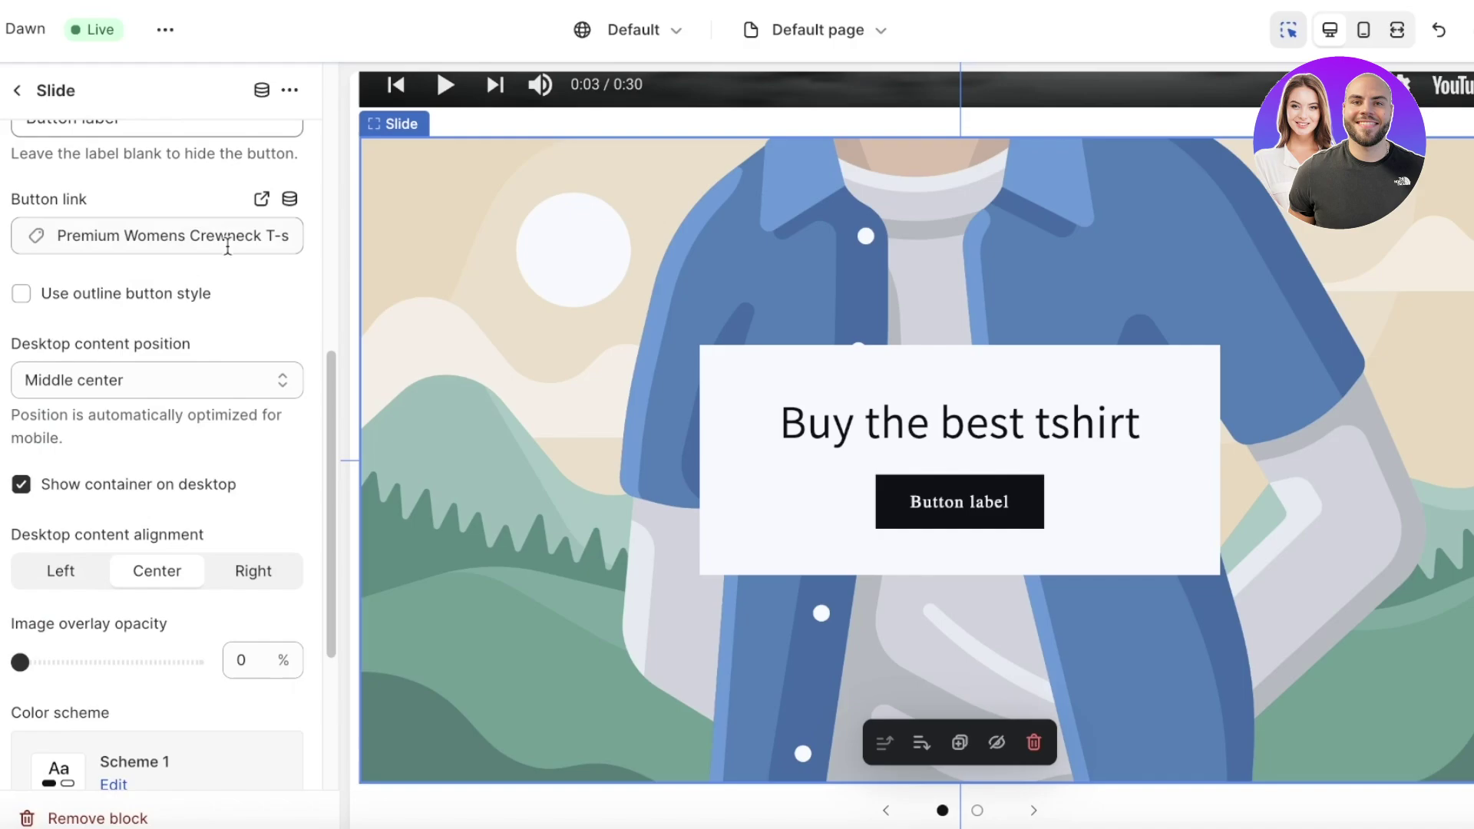
Step: Set the first slide's image to the pink T-shirt picture from the store library and return to the section list
scroll(134, 419, "down", 5)
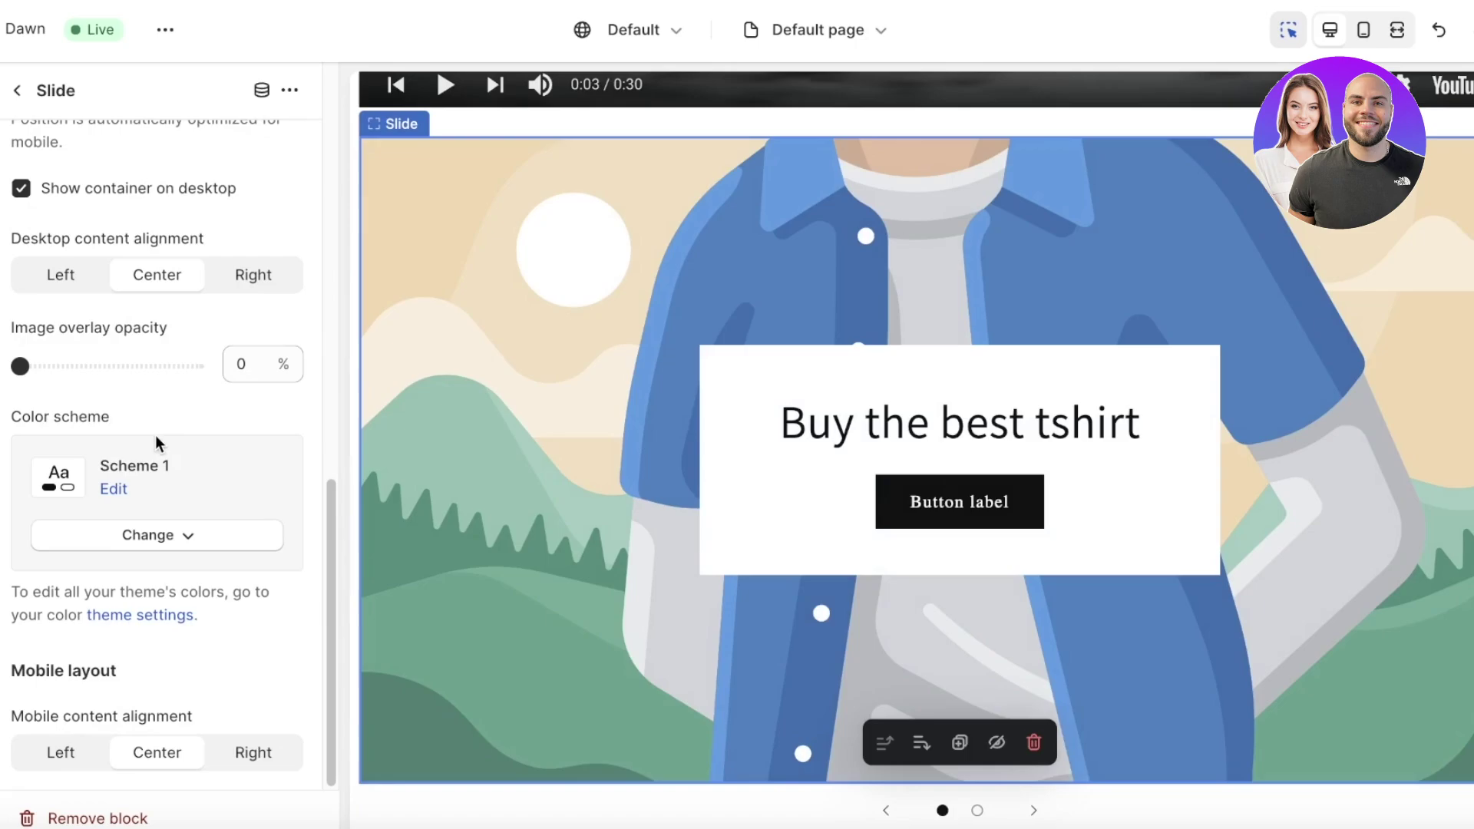
scroll(182, 440, "up", 12)
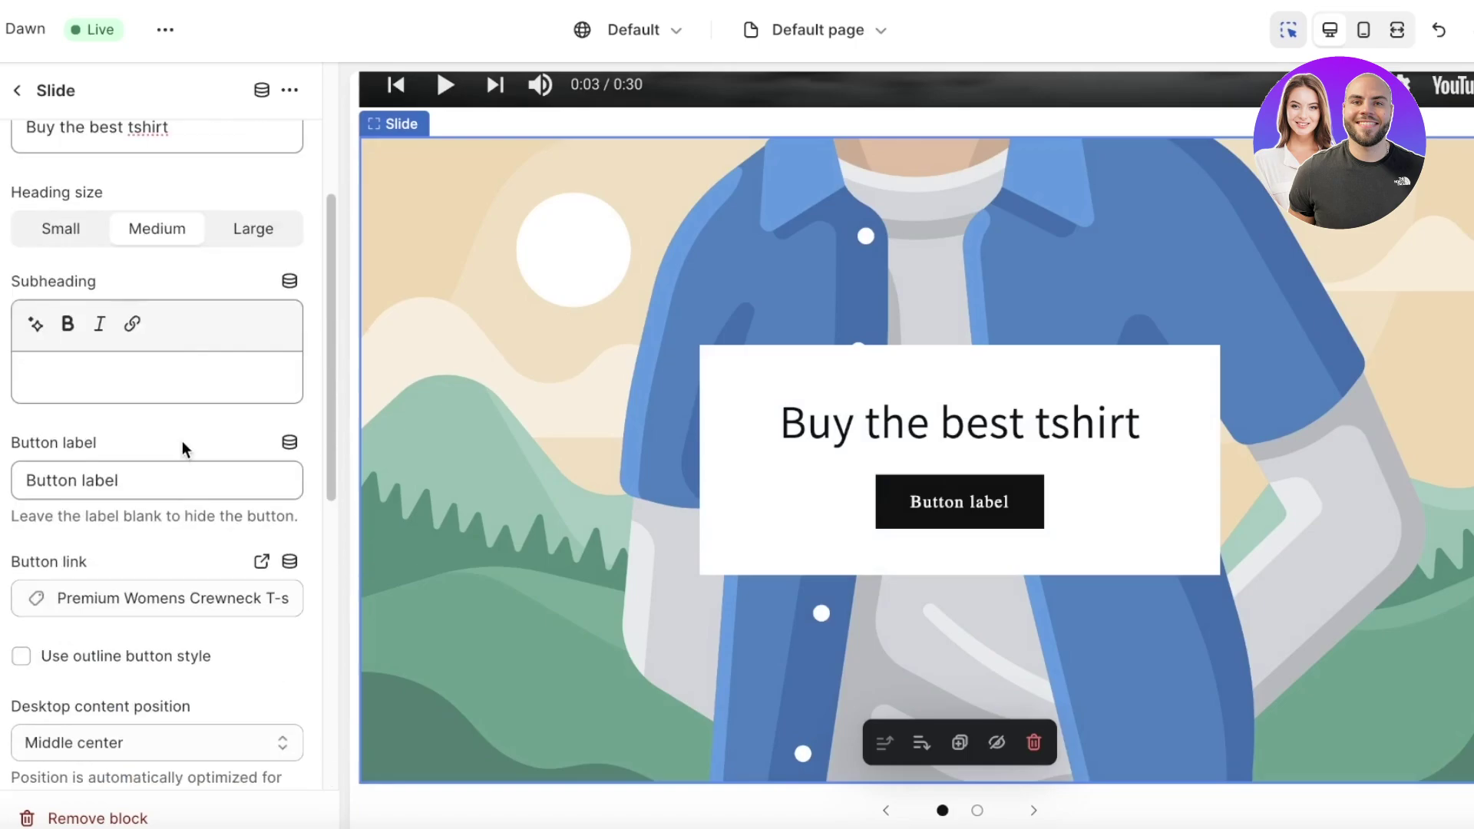
left_click(112, 214)
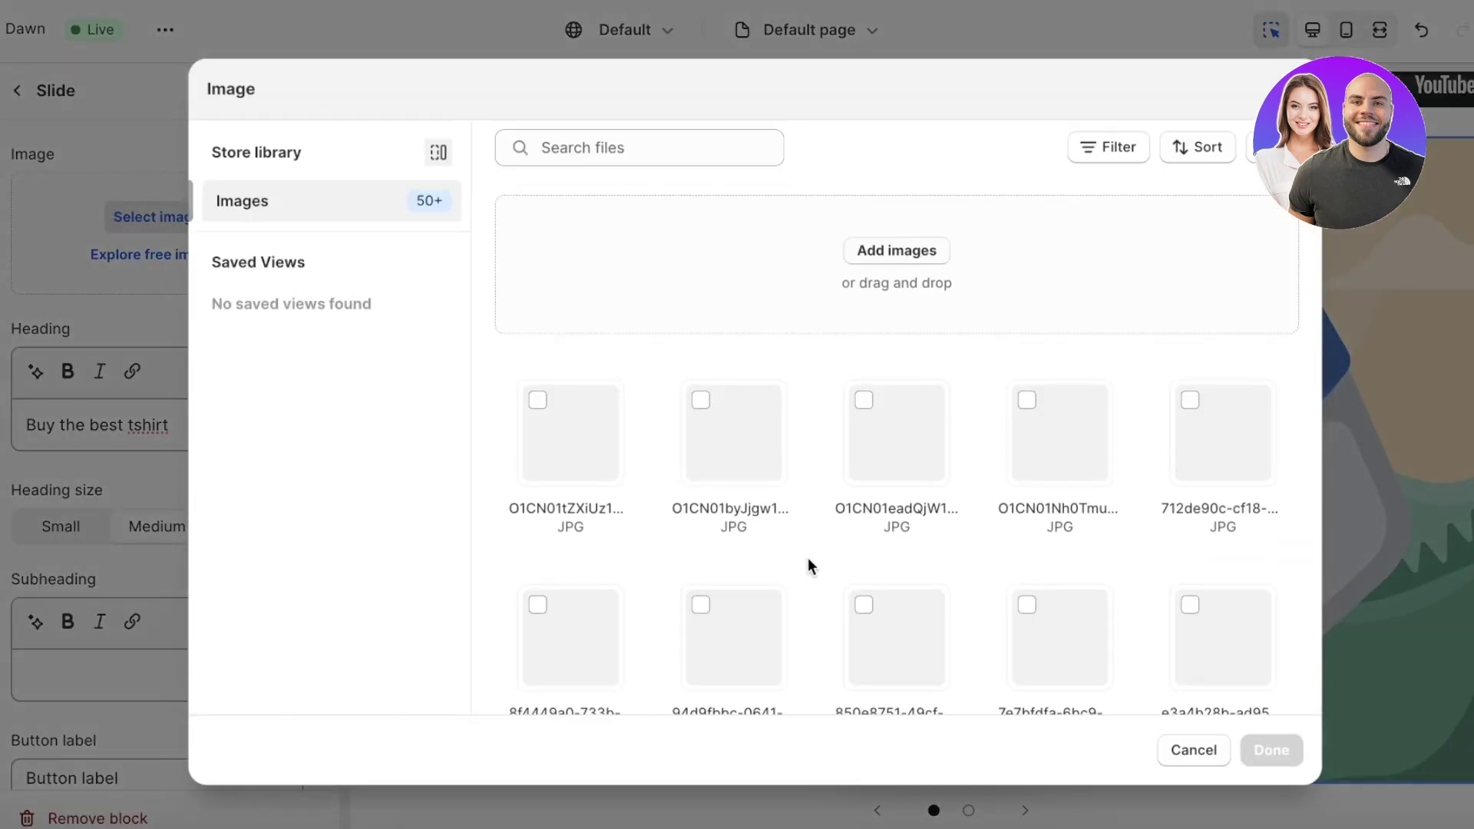
left_click(806, 557)
left_click(806, 557)
scroll(824, 458, "down", 10)
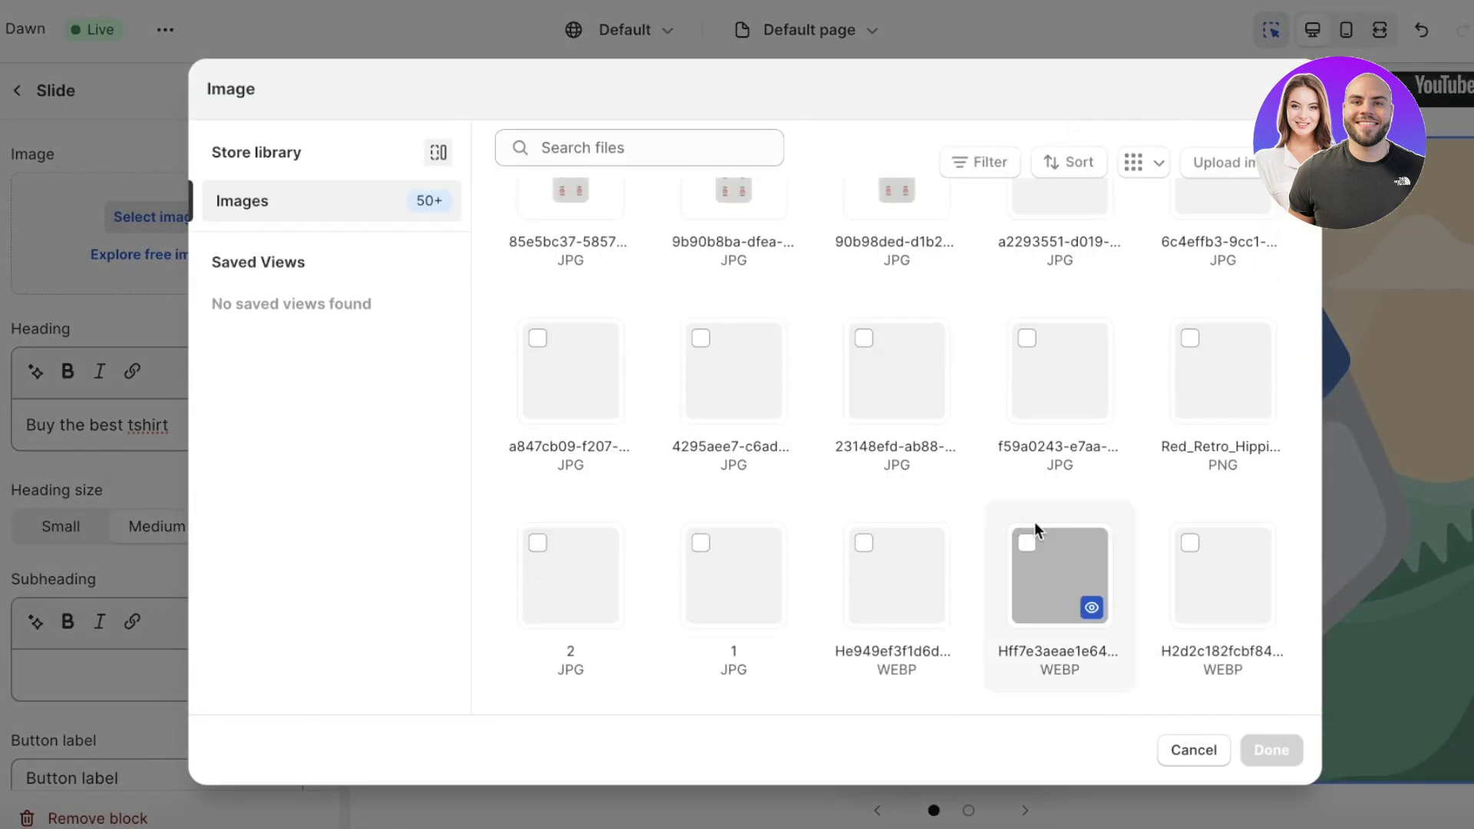
left_click(1126, 407)
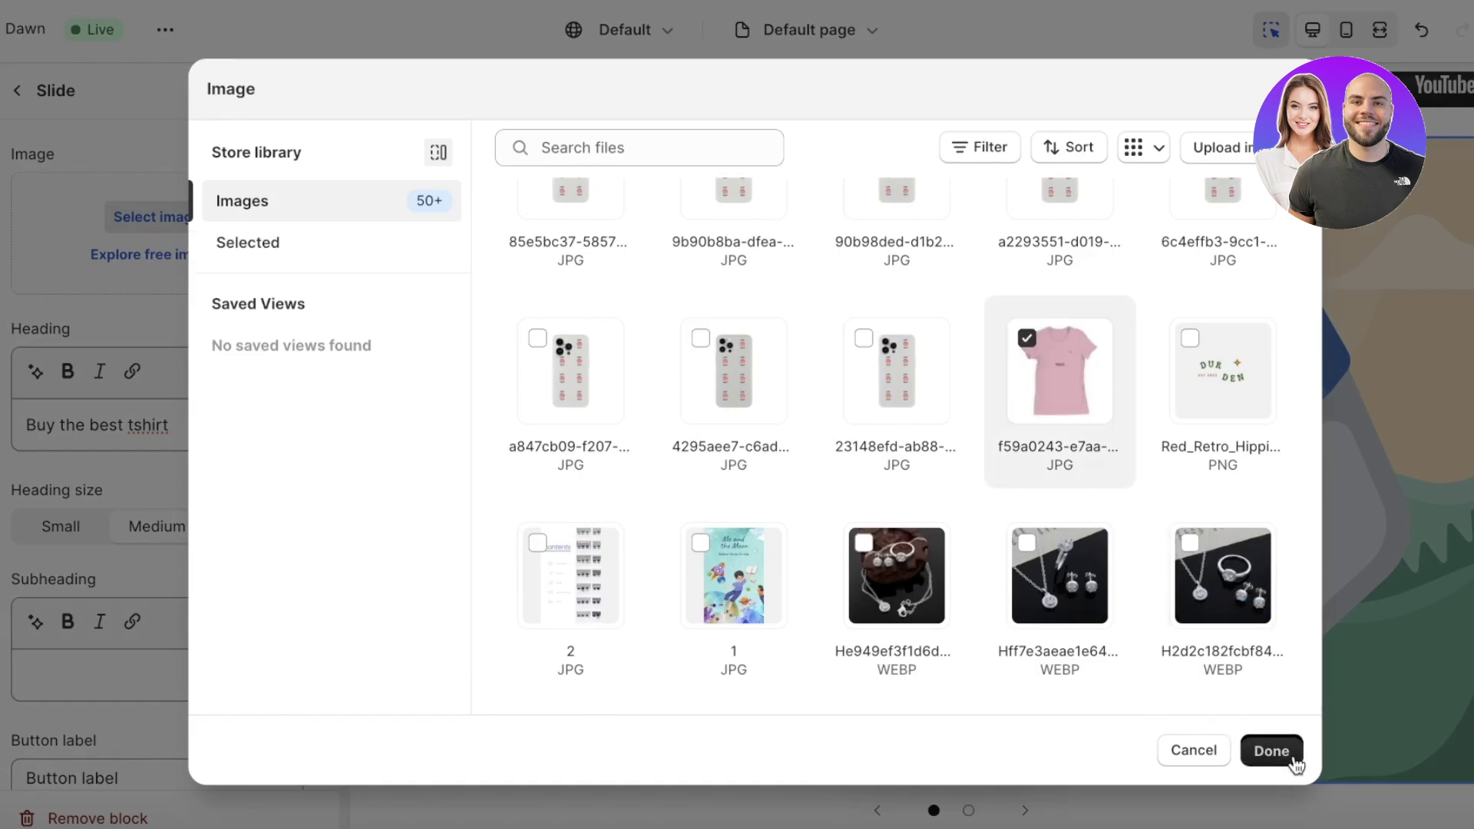
left_click(1284, 751)
left_click(17, 90)
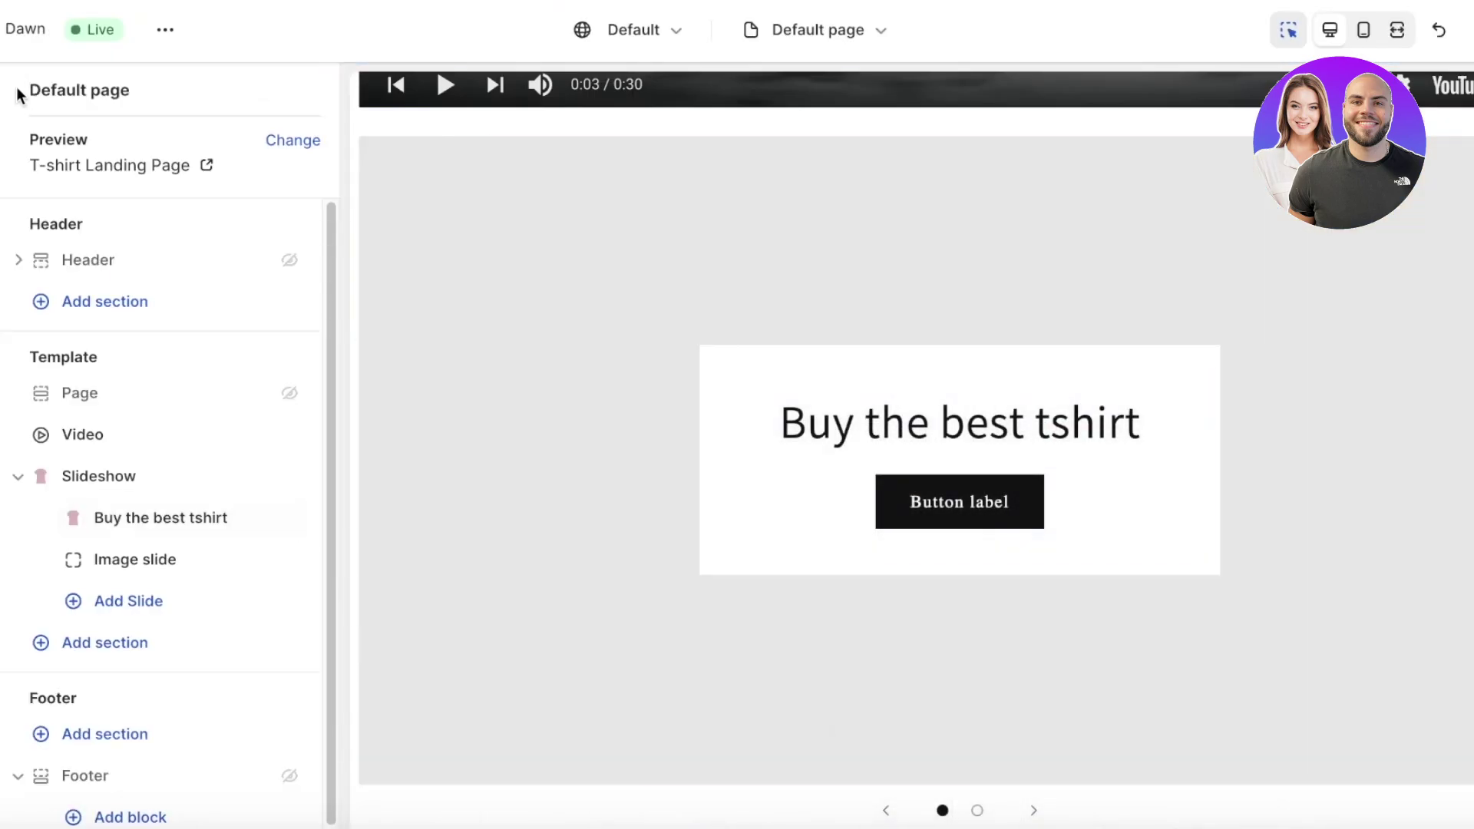
Step: Set the second slide's image to the "download" JPG of the woman in blue from the store library
left_click(153, 568)
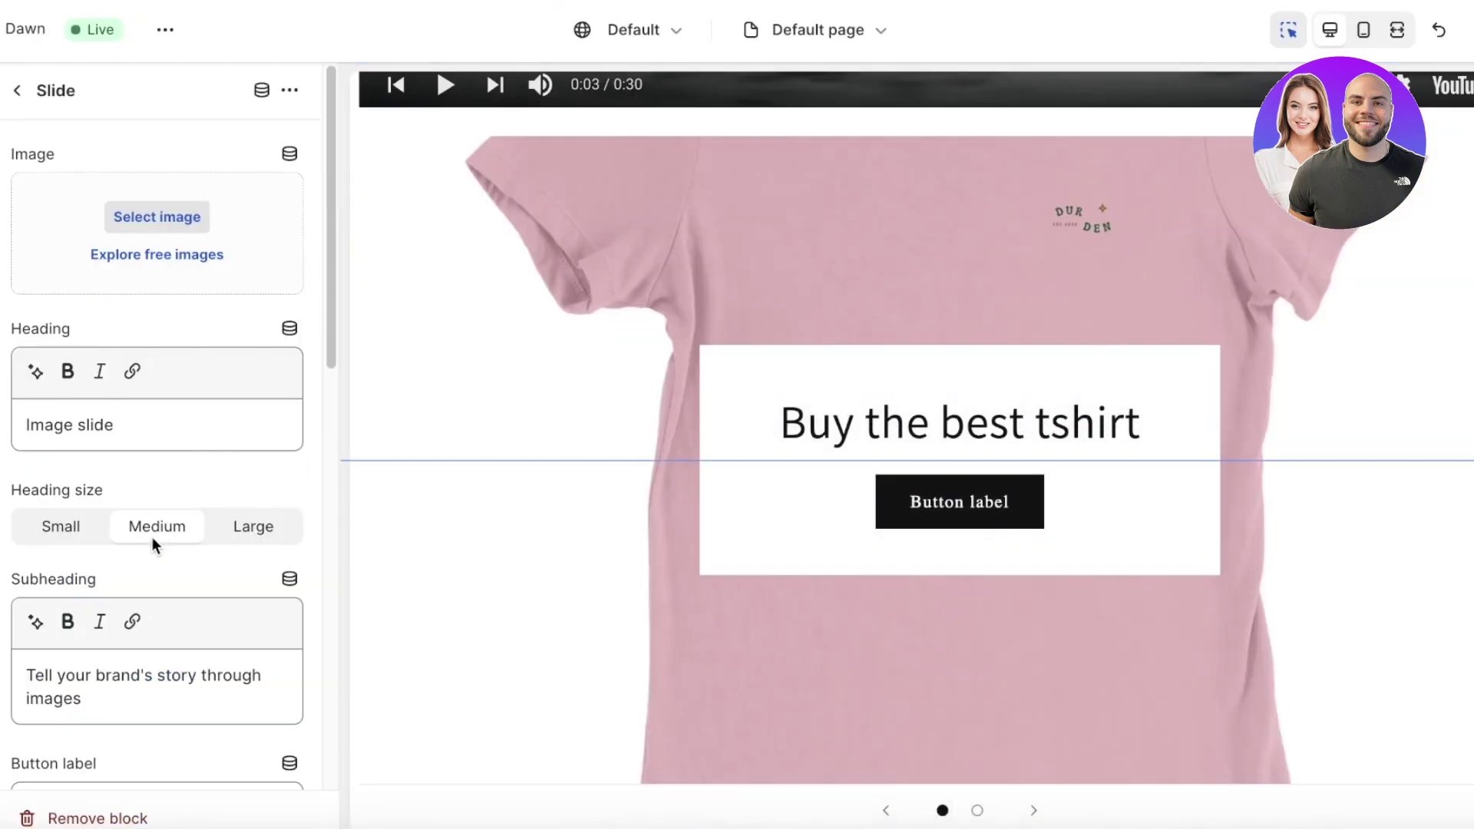
left_click(147, 215)
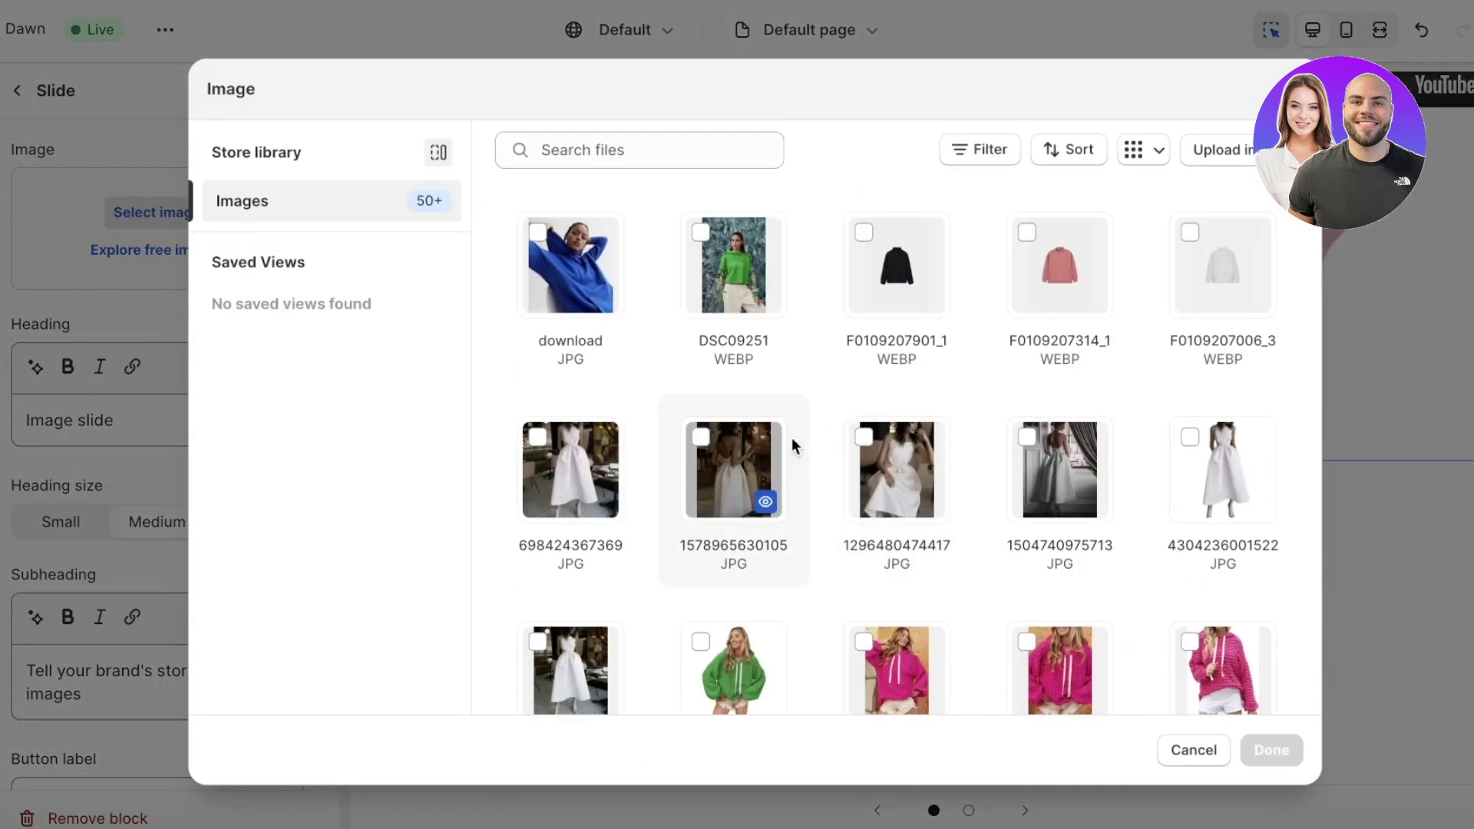
scroll(896, 333, "down", 5)
scroll(896, 333, "up", 5)
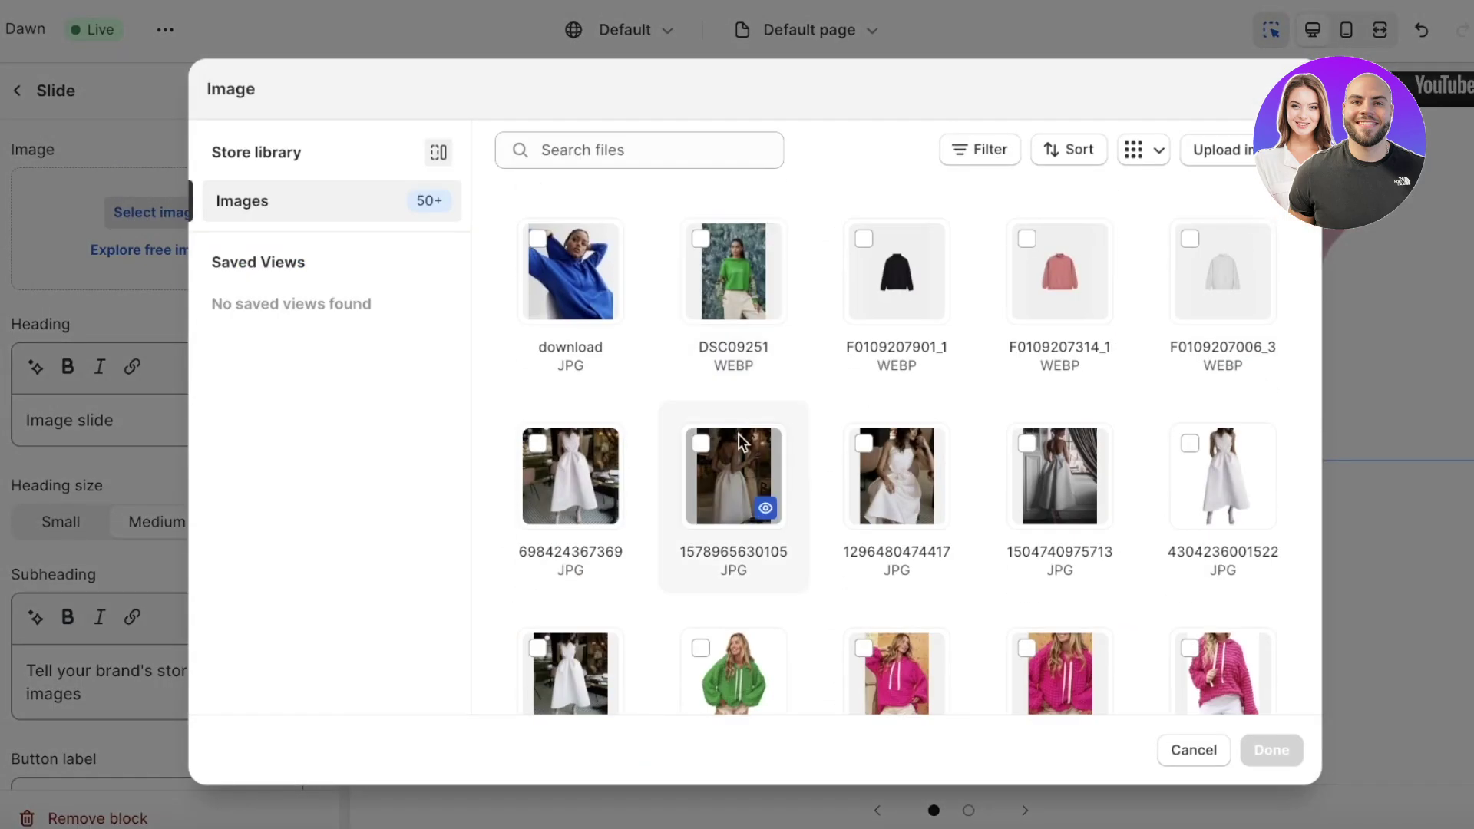
scroll(604, 407, "up", 1)
left_click(610, 339)
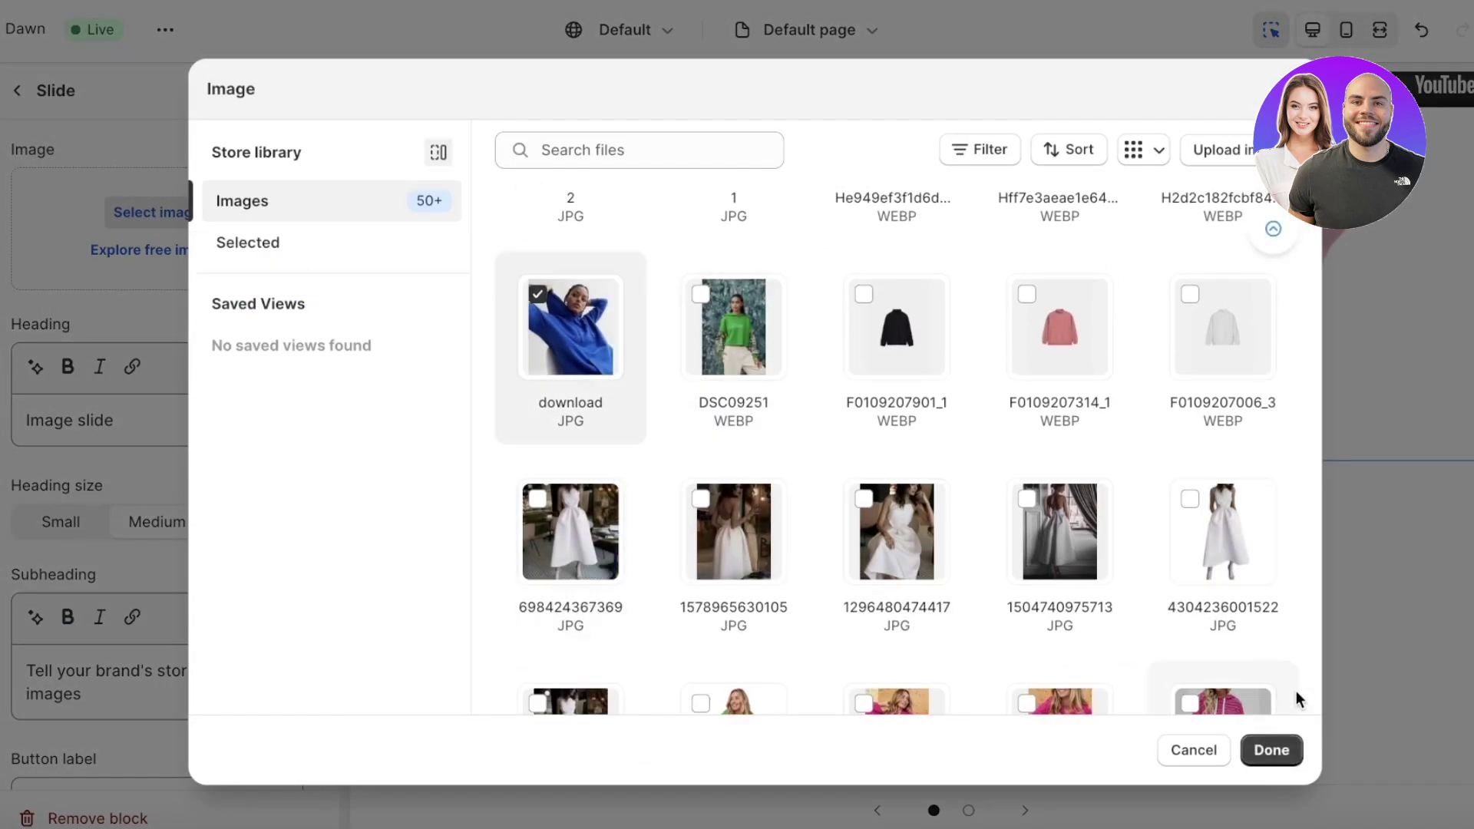
left_click(1271, 750)
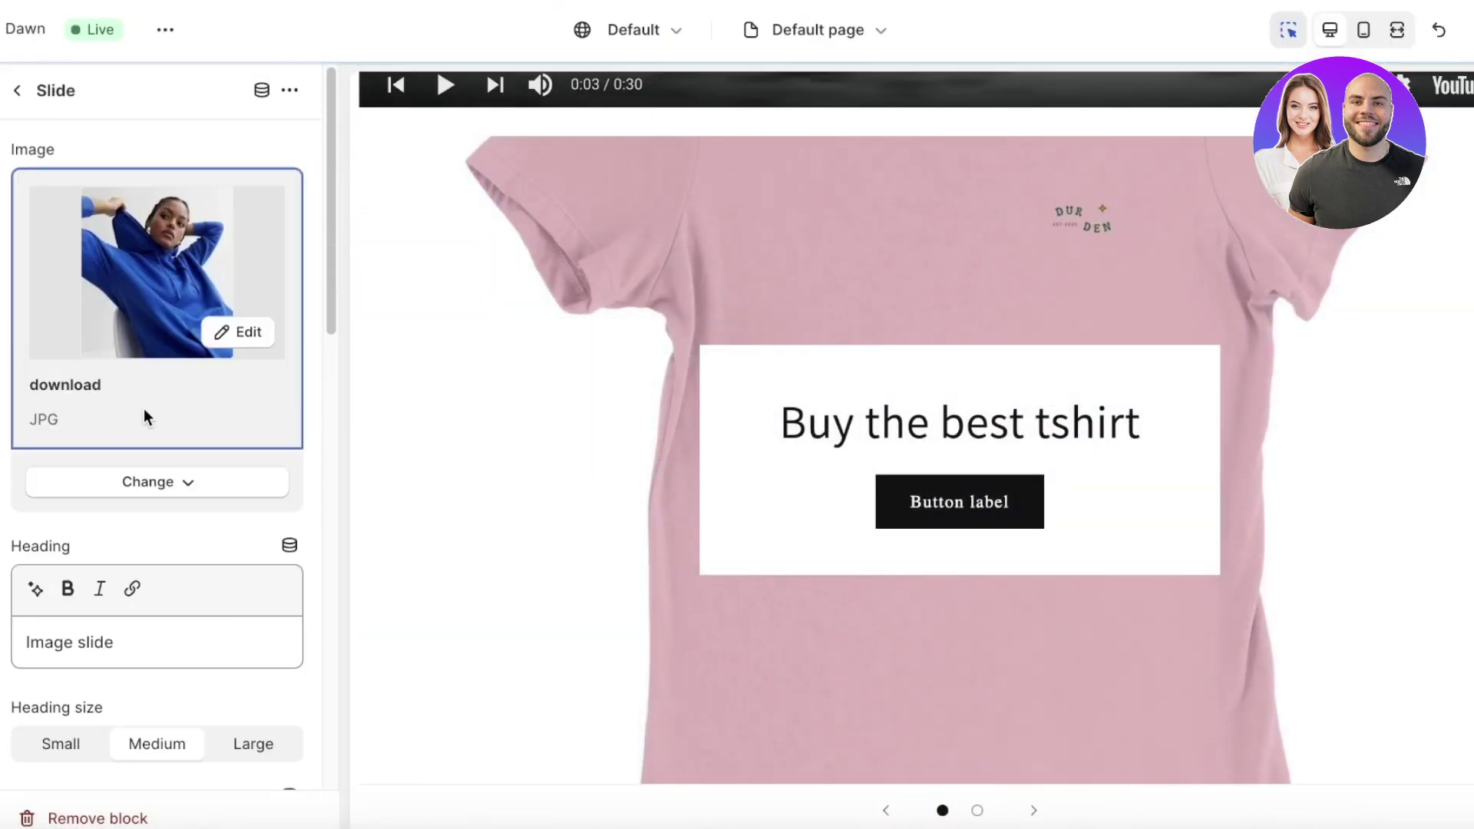
Step: Clear the second slide's heading text
scroll(145, 415, "down", 3)
left_click(123, 394)
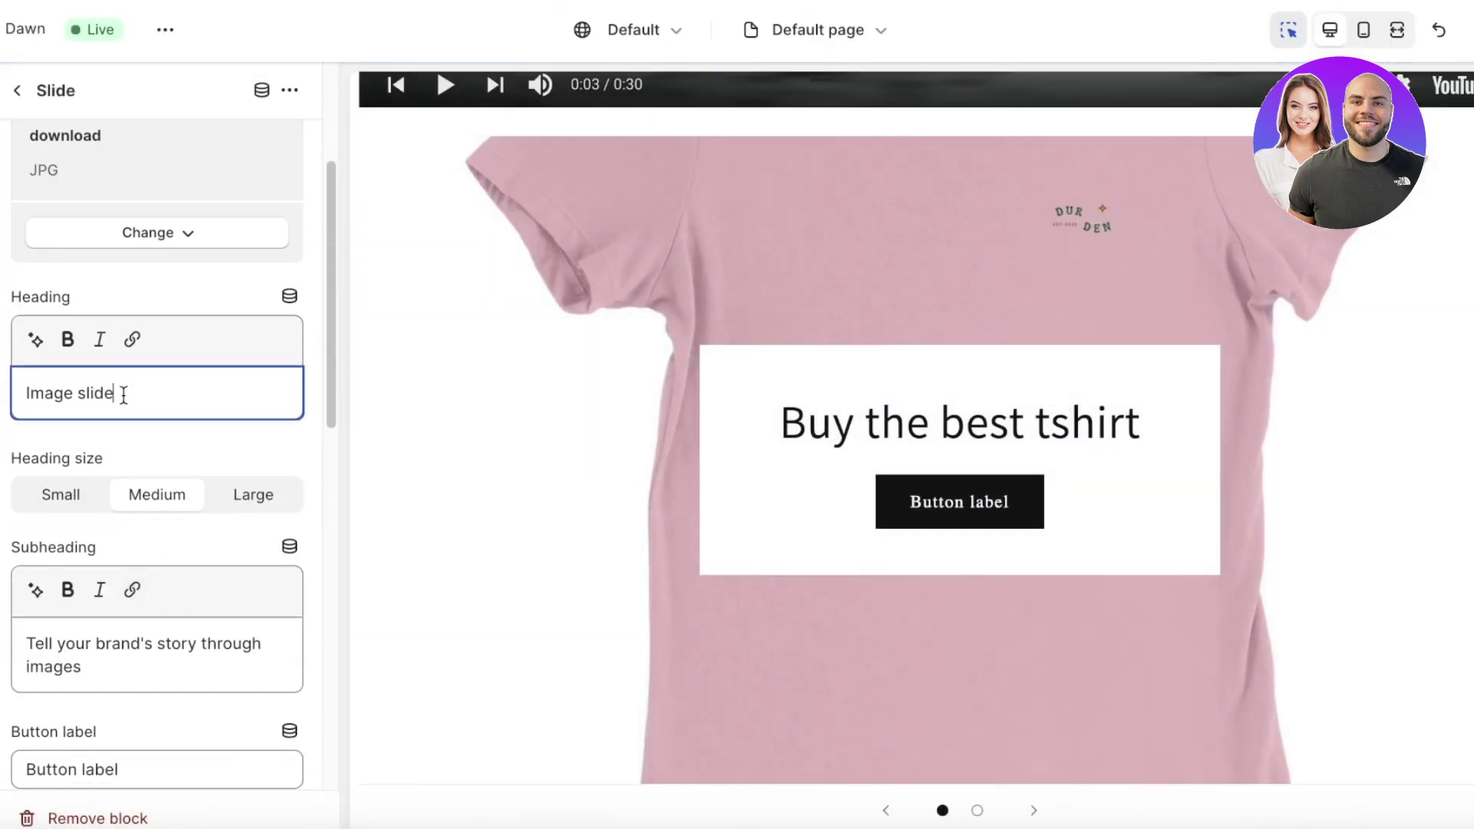
key("ctrl+a")
key("BackSpace")
key("BackSpace")
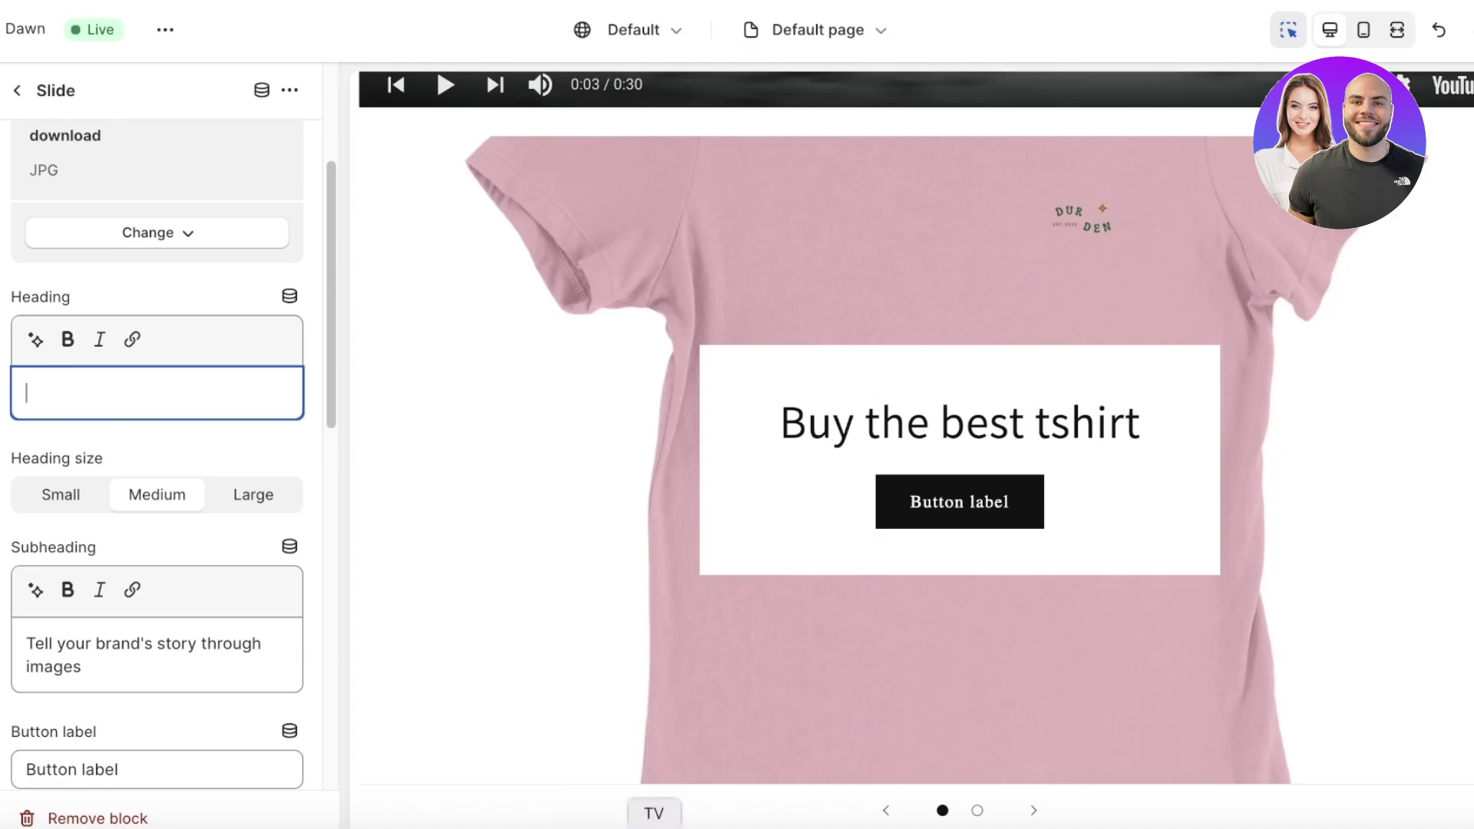
Step: Show the second slide in the preview, look over the slideshow's settings and return to the section list
left_click(977, 809)
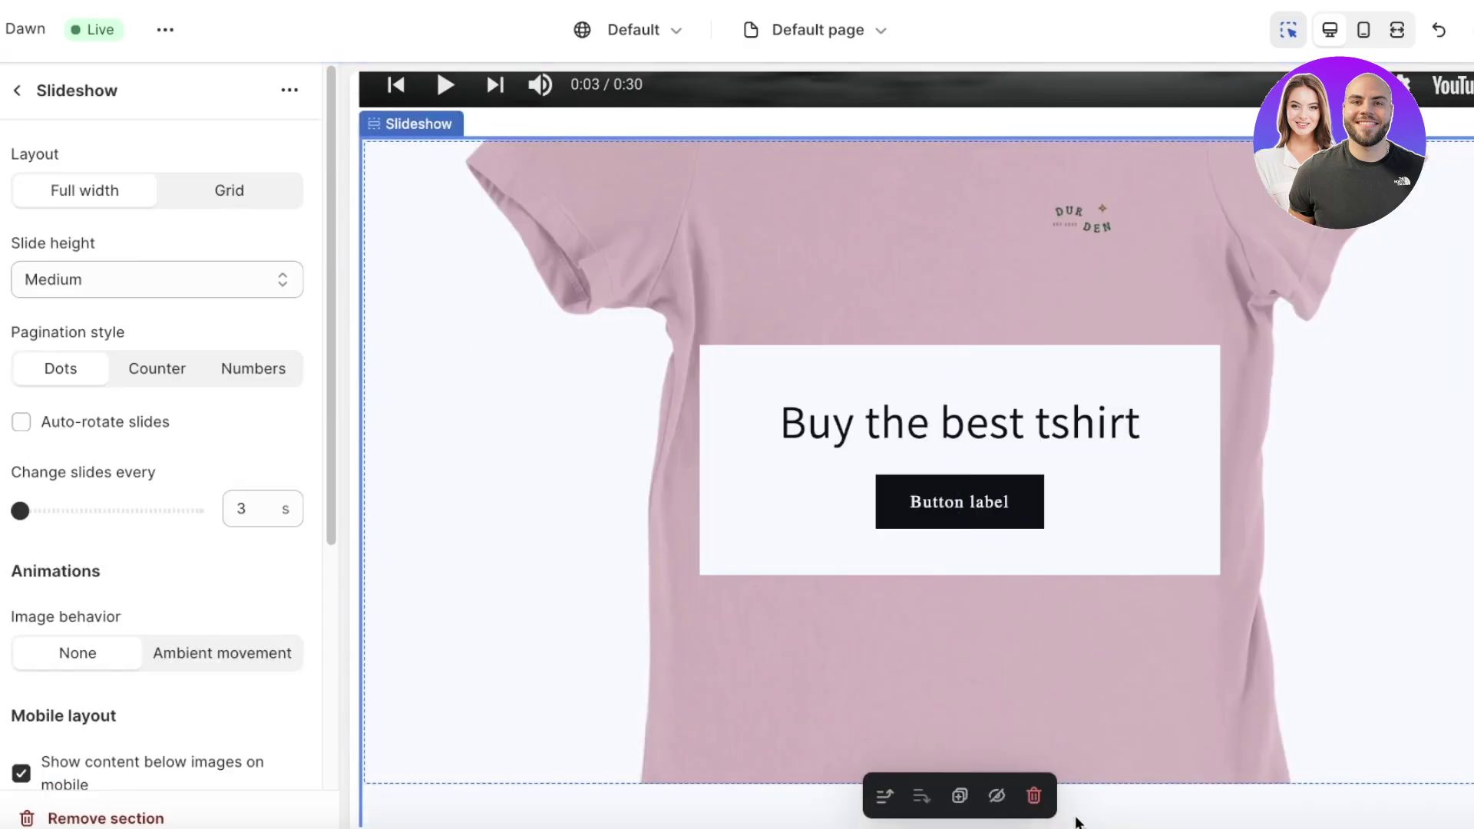
left_click(1330, 530)
left_click(1034, 808)
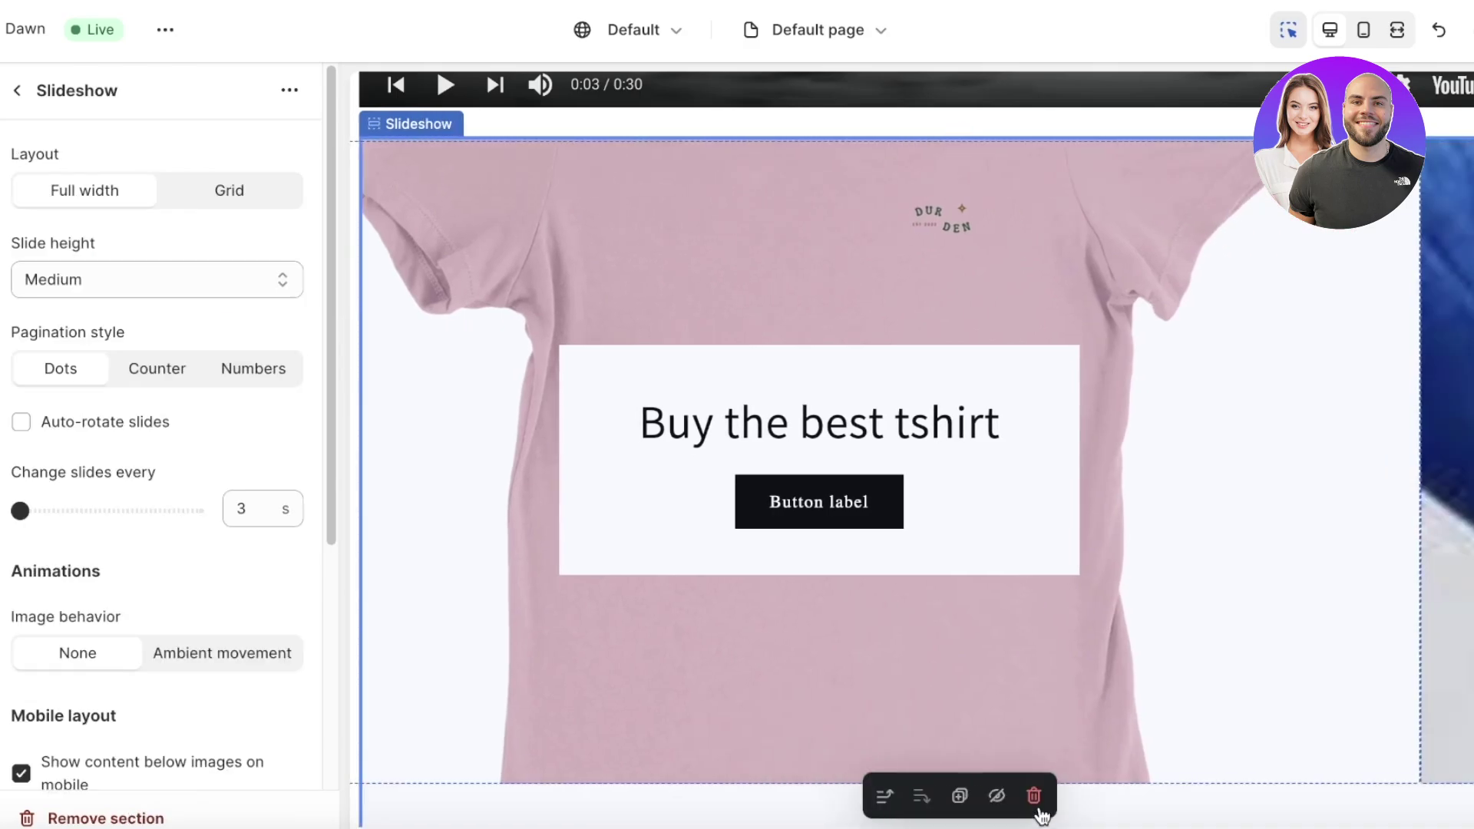
scroll(115, 422, "down", 5)
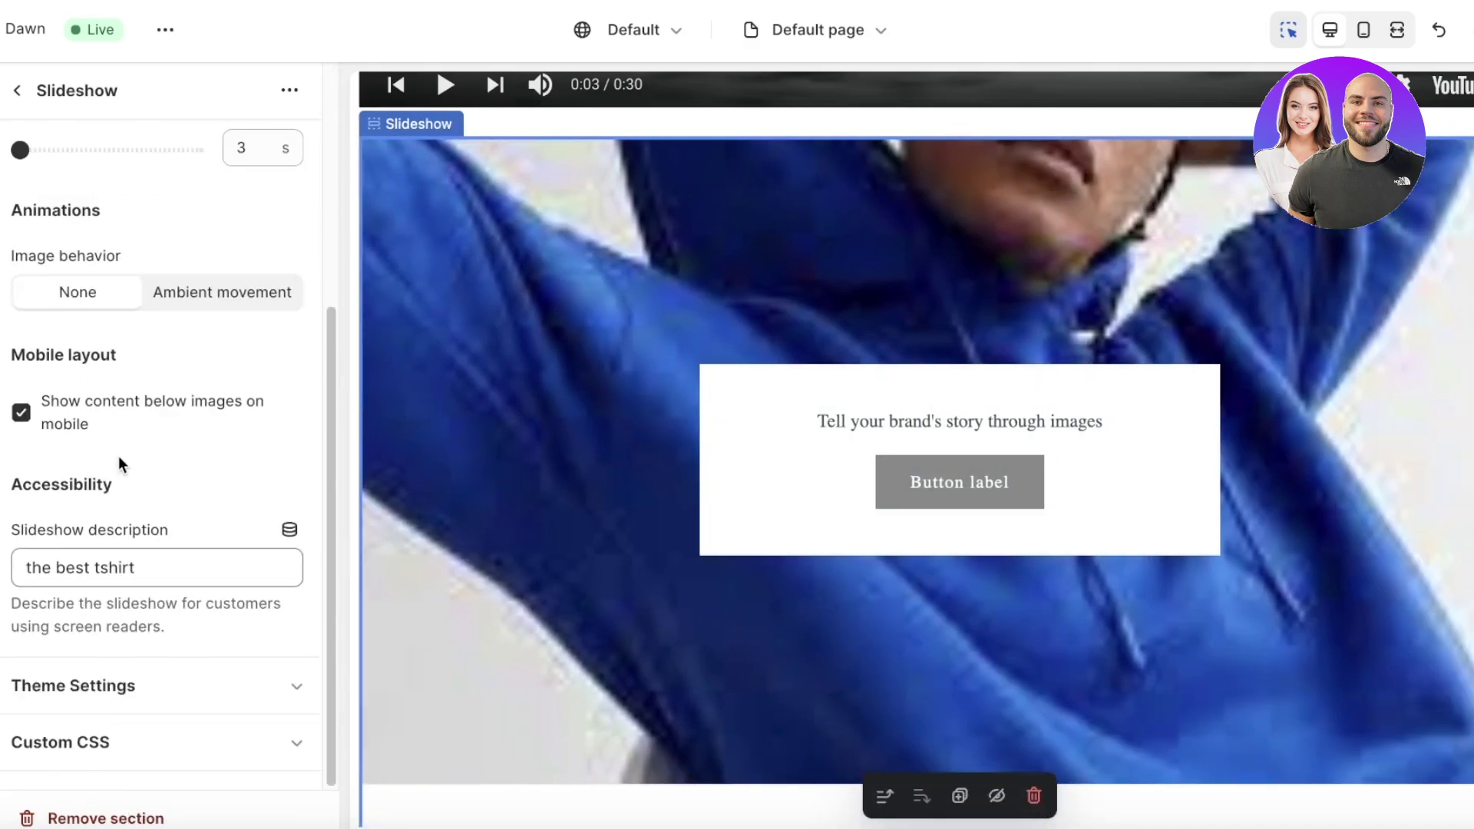
scroll(123, 369, "up", 5)
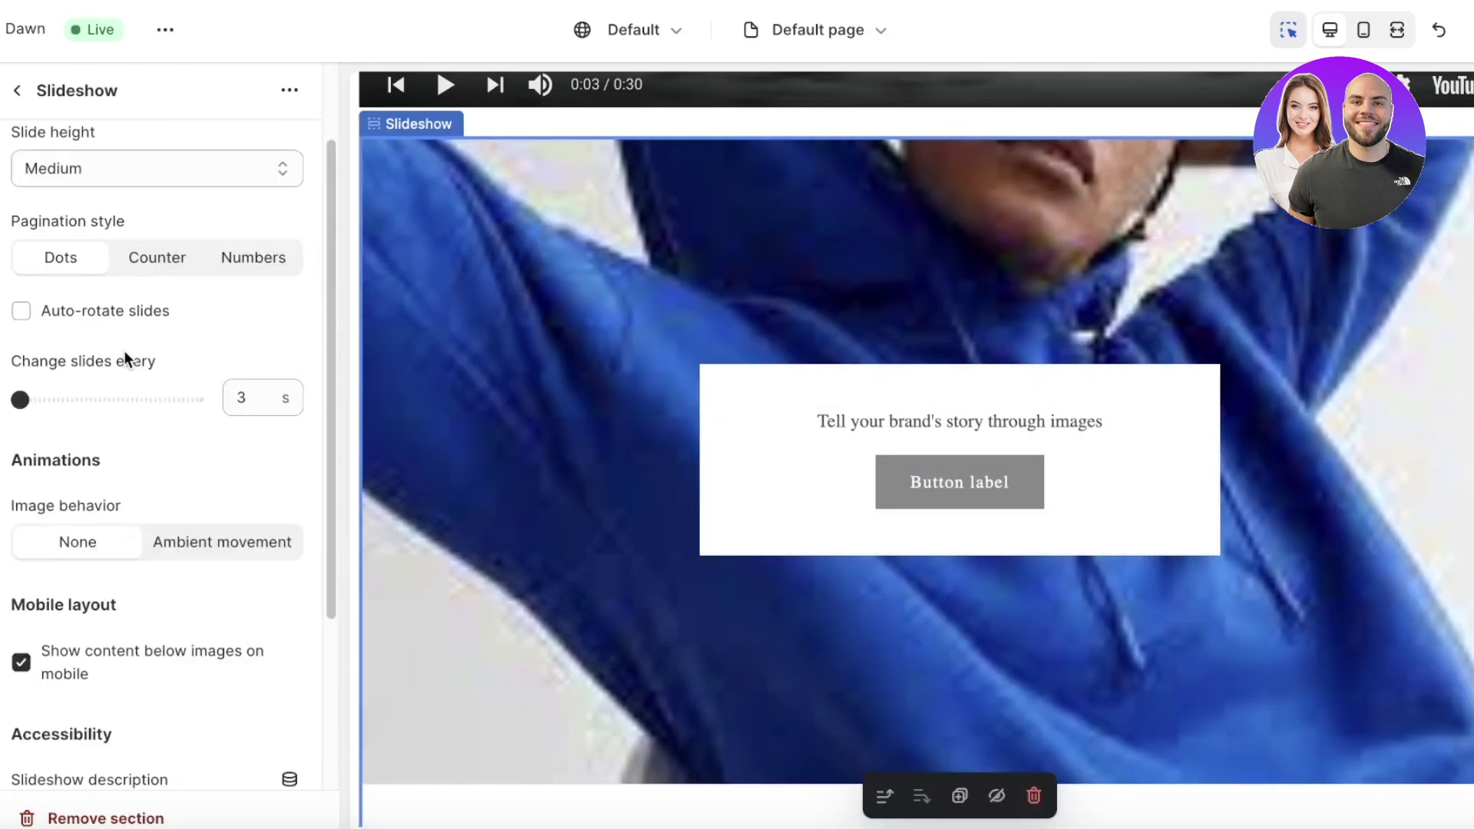
left_click(16, 90)
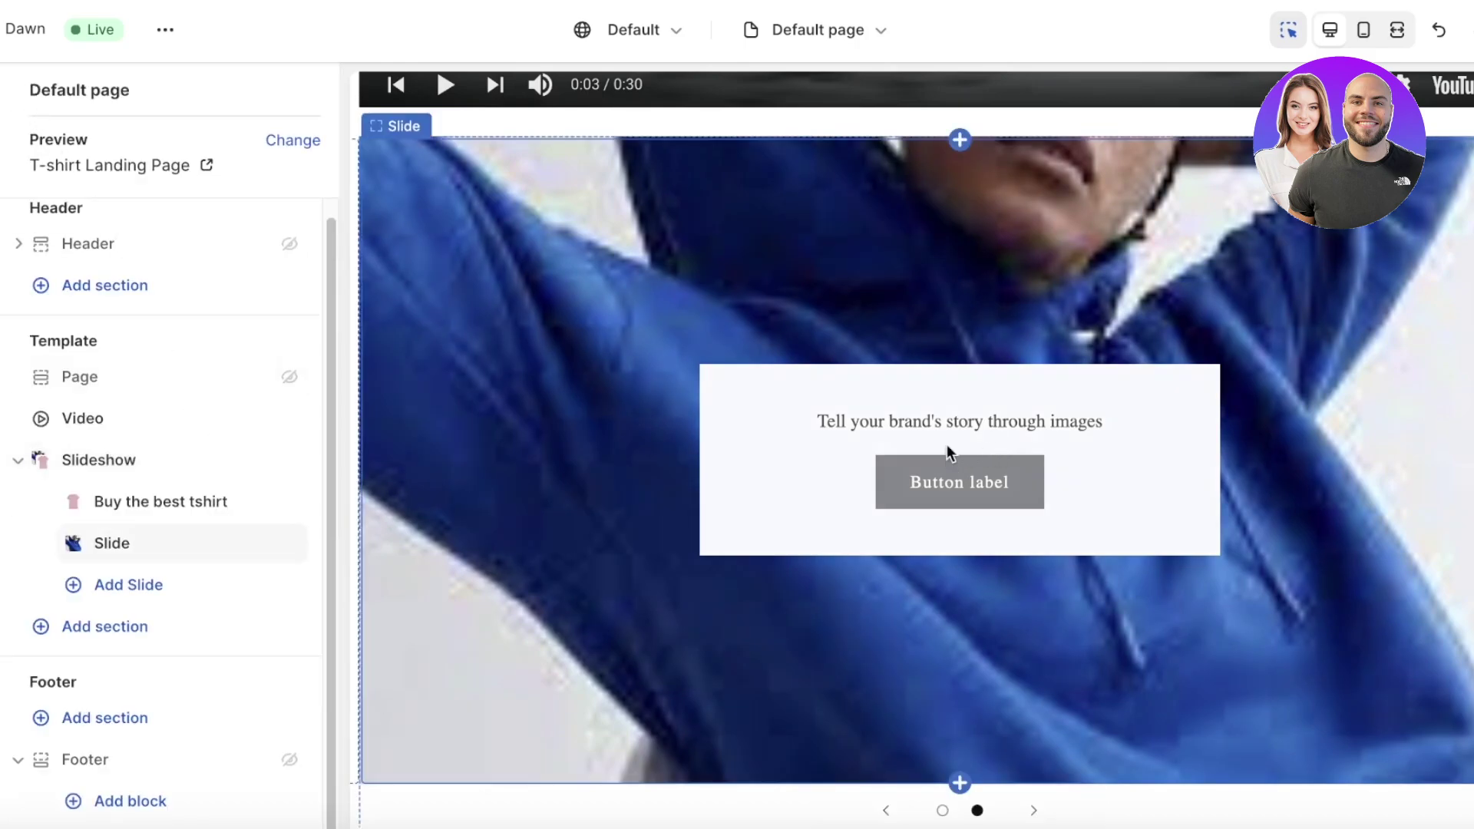
Step: Set the second slide's heading to "The best colors available now"
left_click(126, 540)
scroll(131, 596, "down", 4)
left_click(142, 347)
type("S")
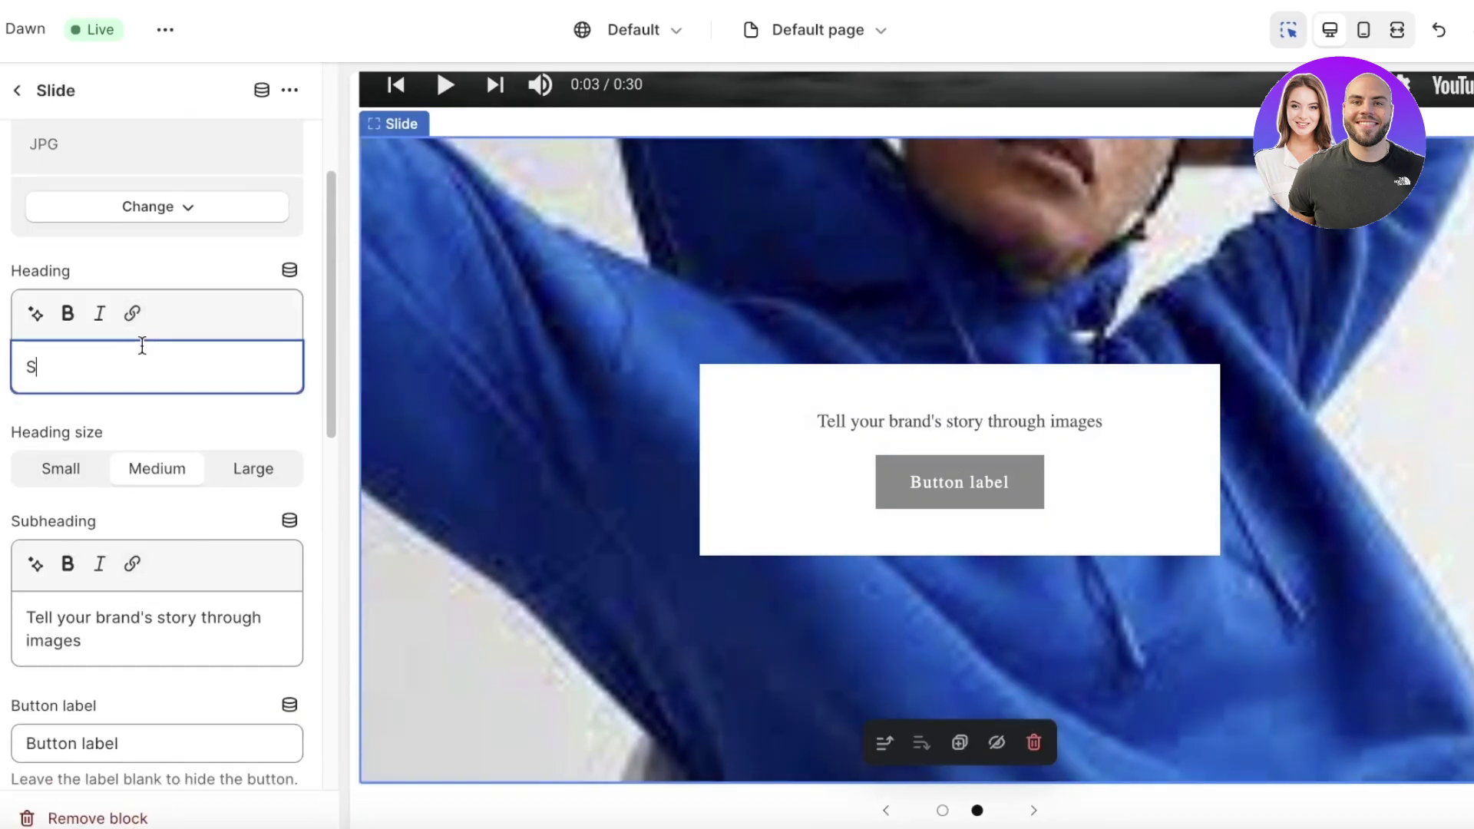
key("BackSpace")
type("The best colors available now")
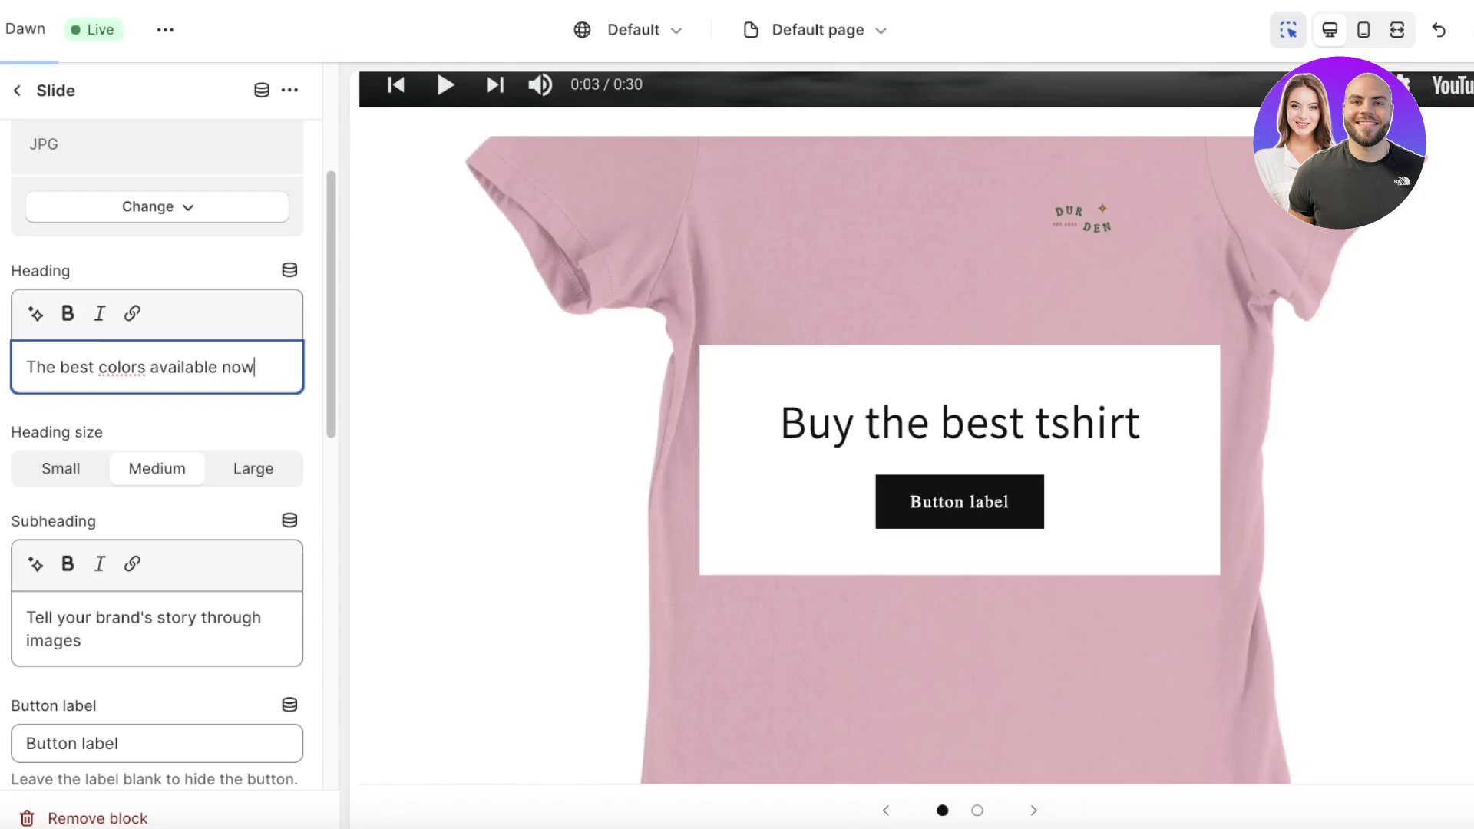
Step: Change the second slide's button label to "Buy Now"
scroll(94, 628, "down", 4)
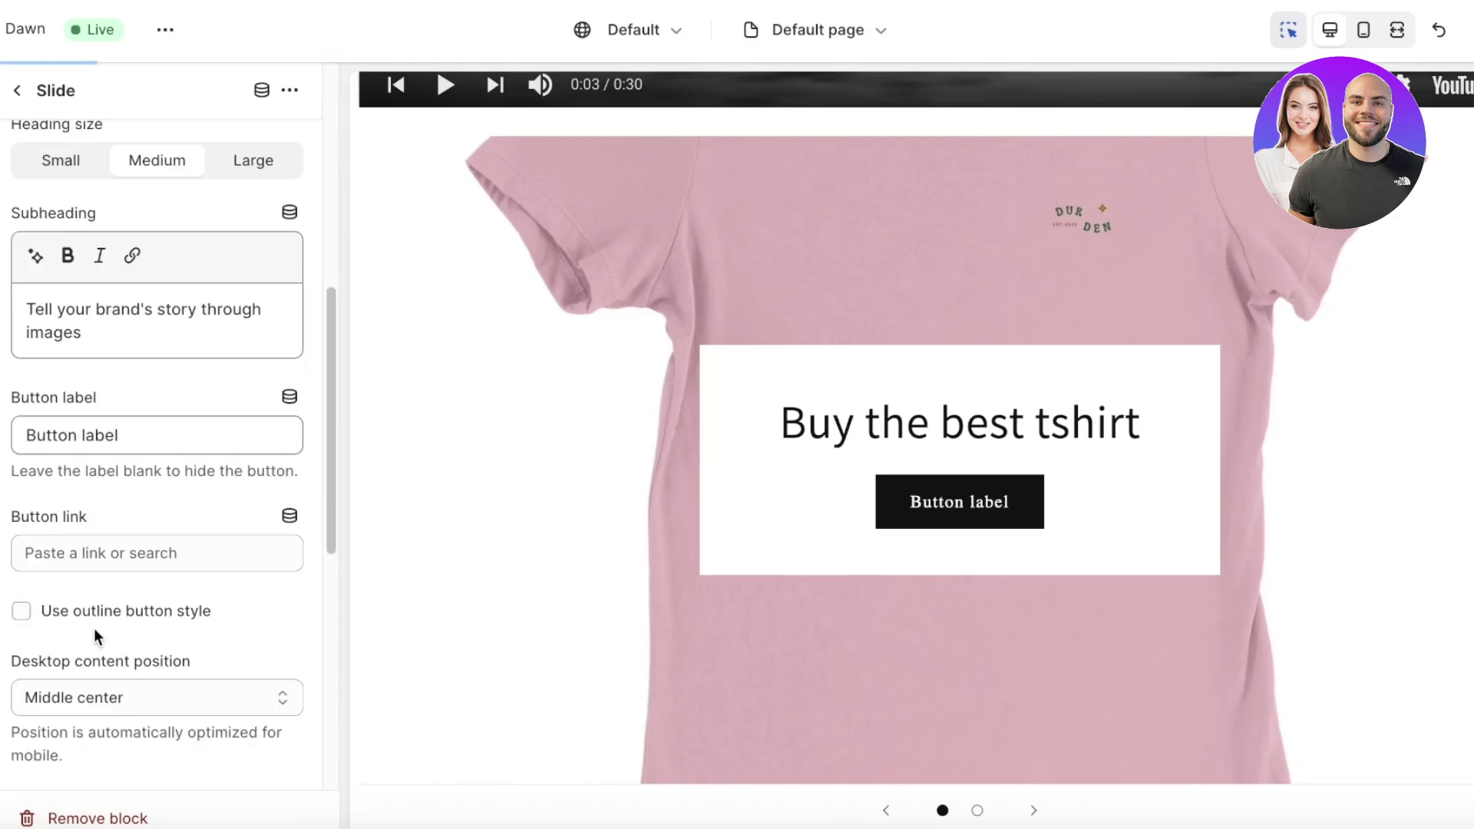
left_click(123, 438)
triple_click(151, 457)
left_click(142, 433)
triple_click(142, 433)
type("Buy Now")
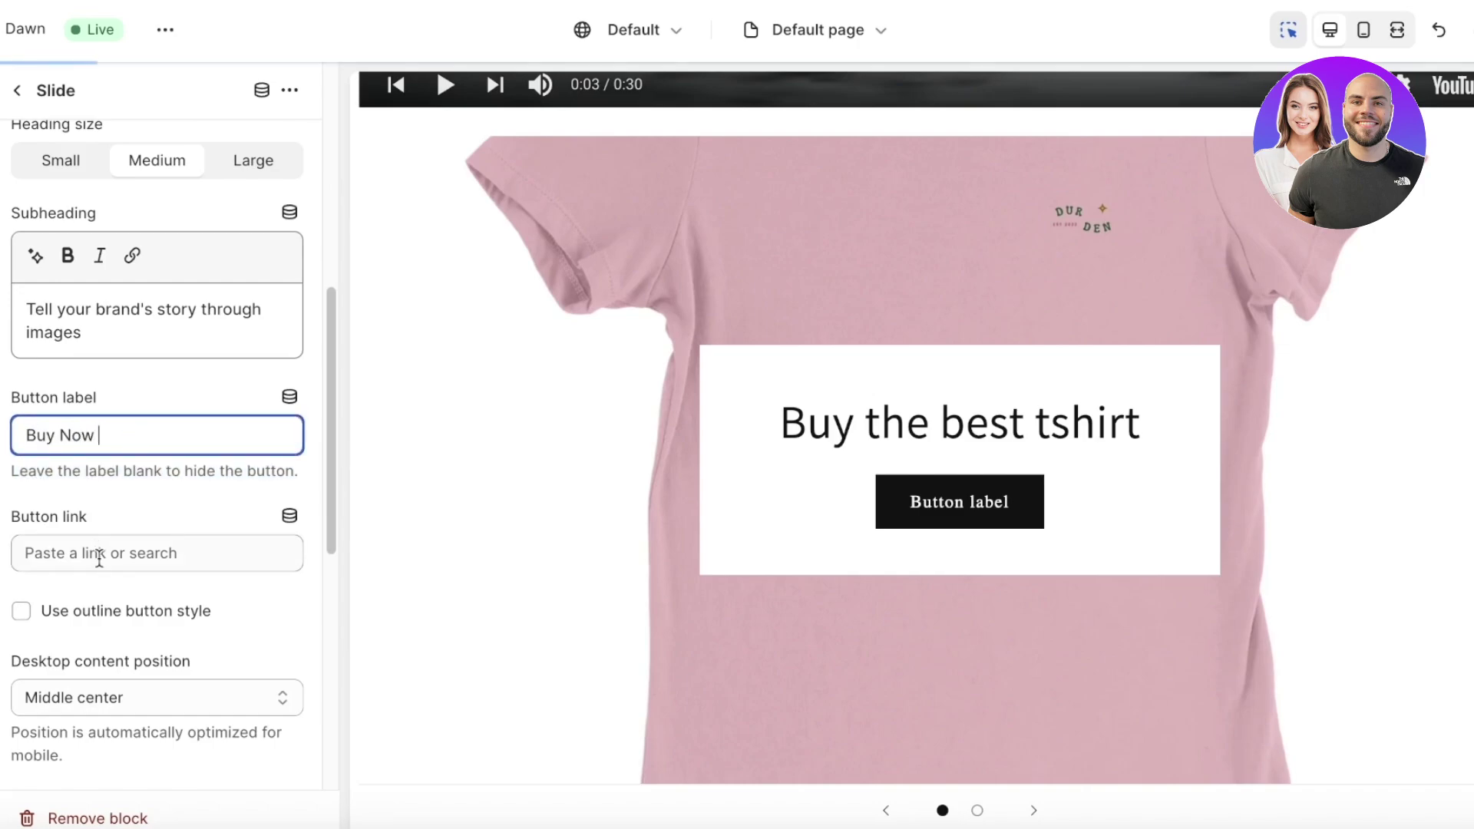
Step: Link the second slide's button to the Premium Womens Crewneck T-shirt product
left_click(99, 558)
left_click(139, 319)
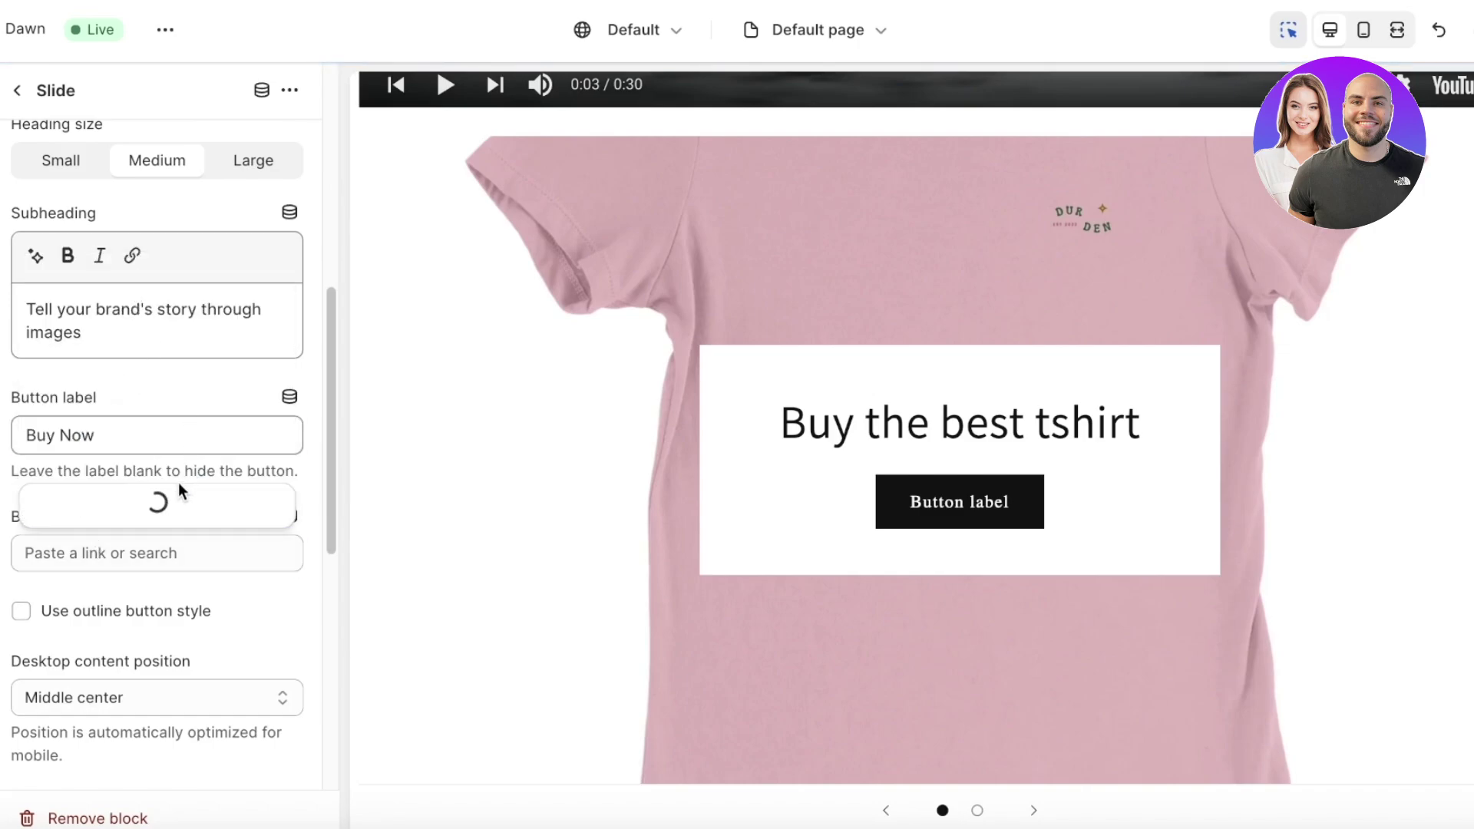
left_click(169, 500)
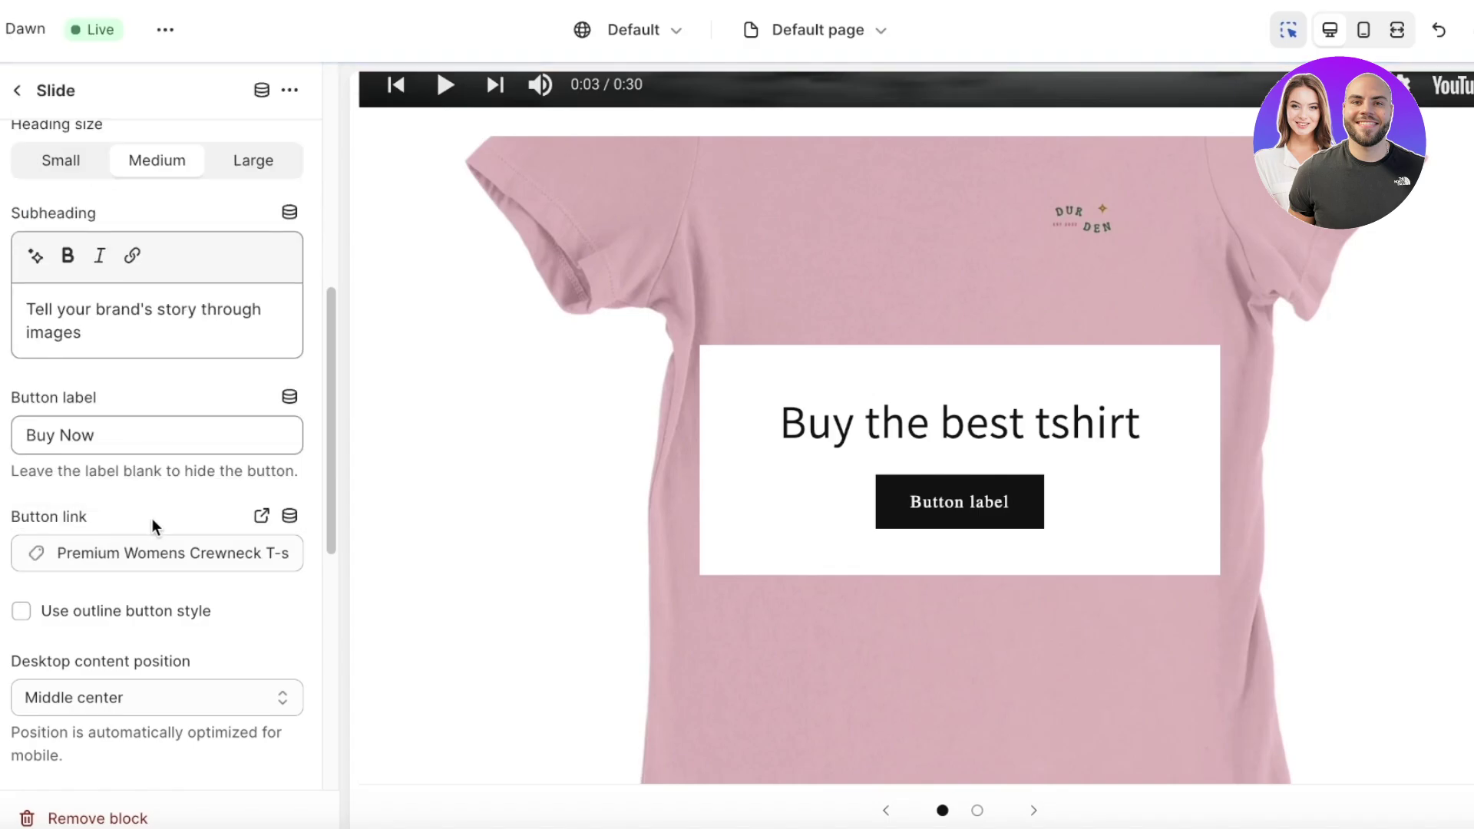
scroll(131, 434, "down", 8)
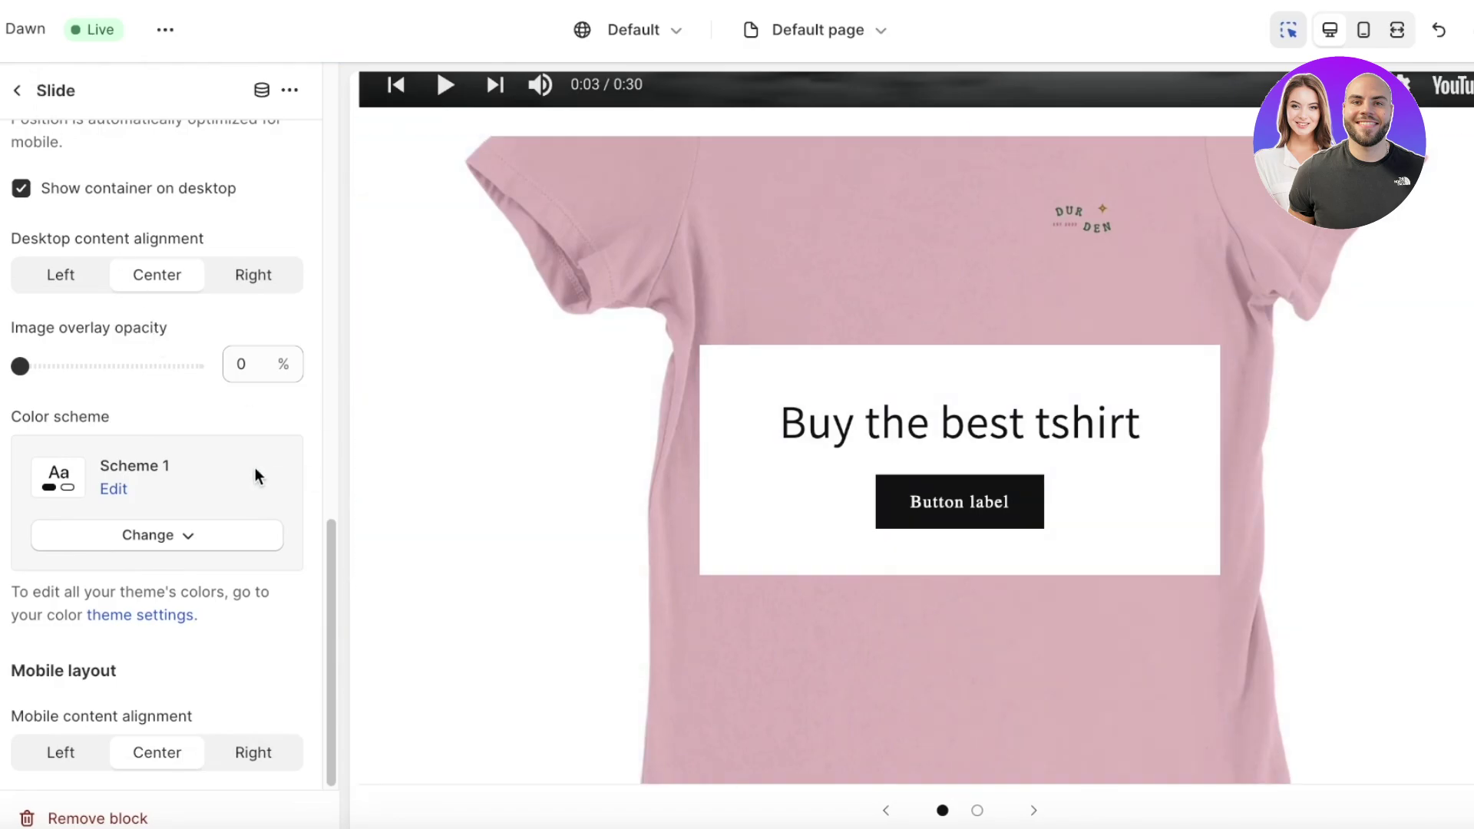
Step: Change the button label of the "Buy the best tshirt" slide to "Buy Now"
left_click(17, 90)
left_click(103, 500)
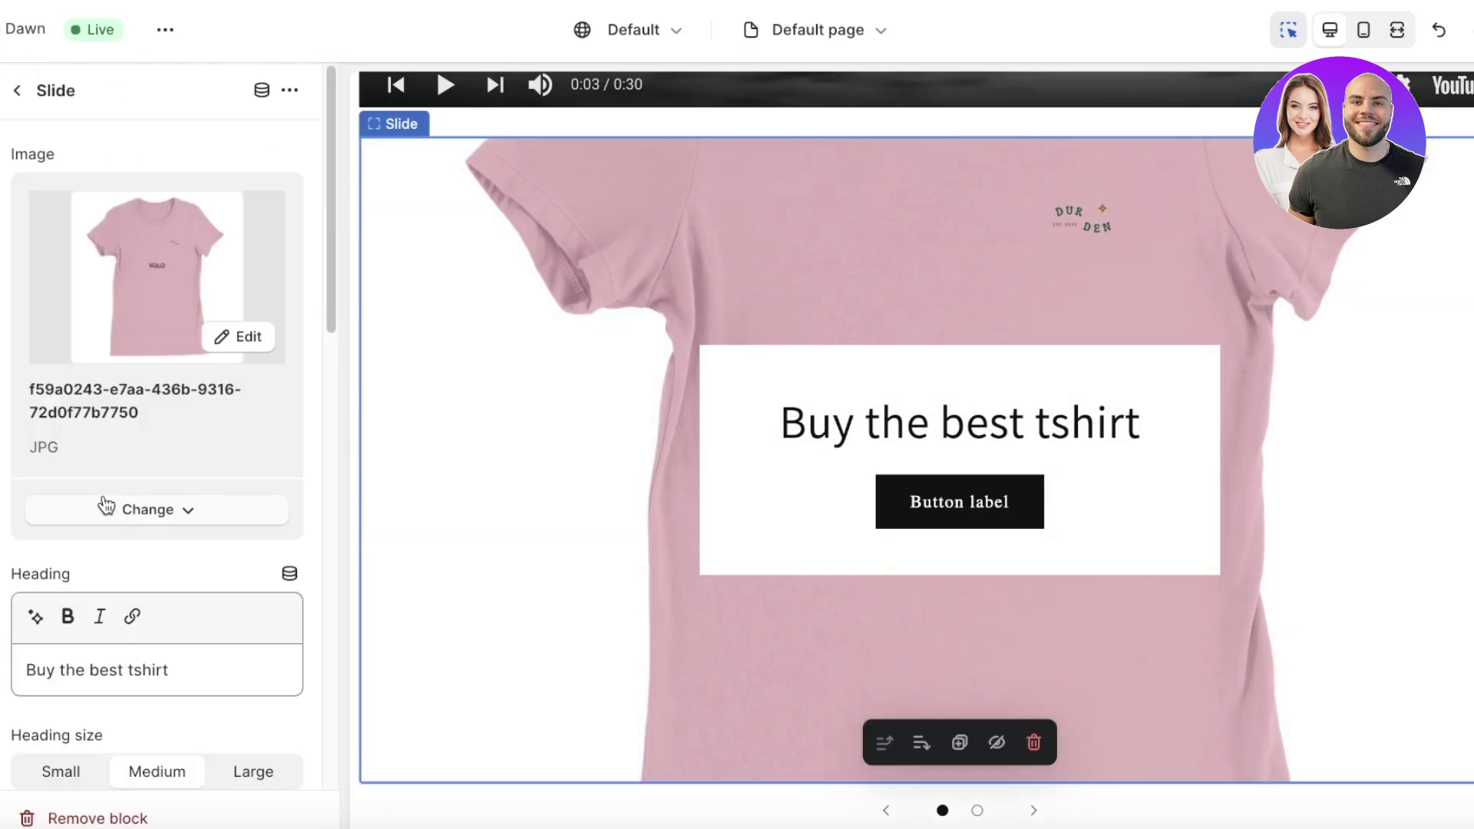
scroll(132, 554, "down", 8)
left_click(123, 369)
key("ctrl+a")
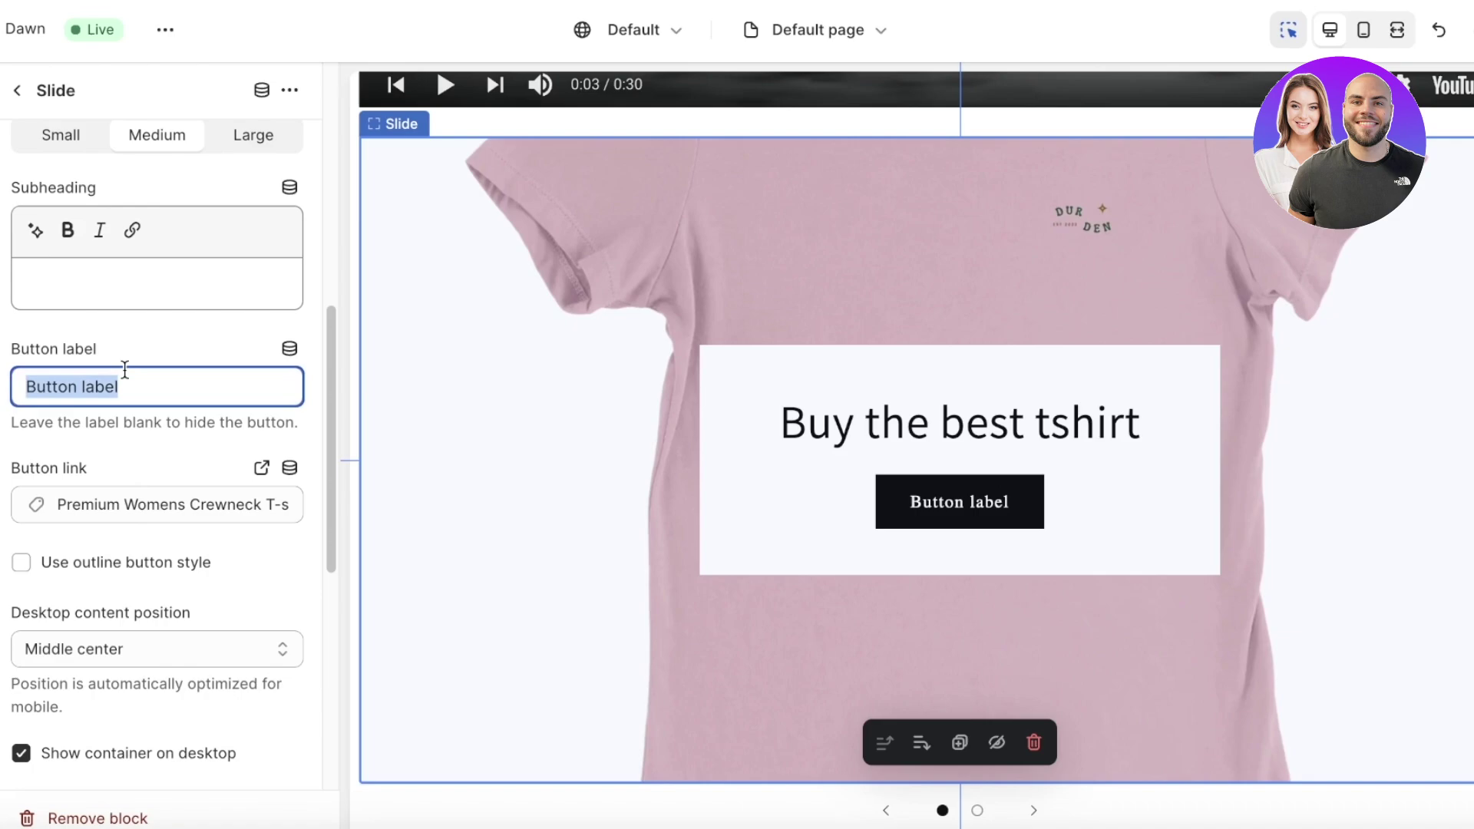
type("N")
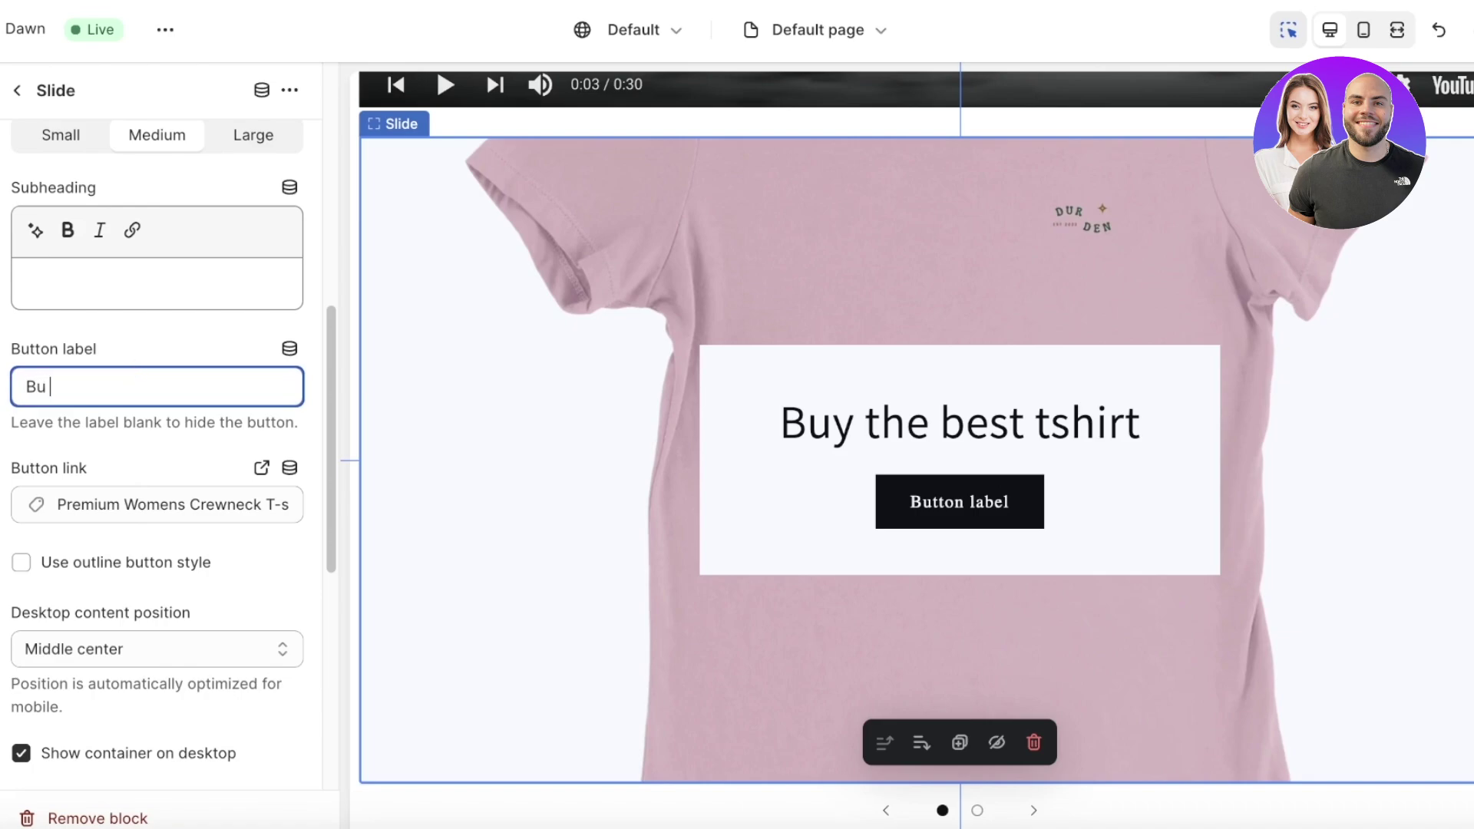
type("uy Noq")
key("BackSpace")
type("w")
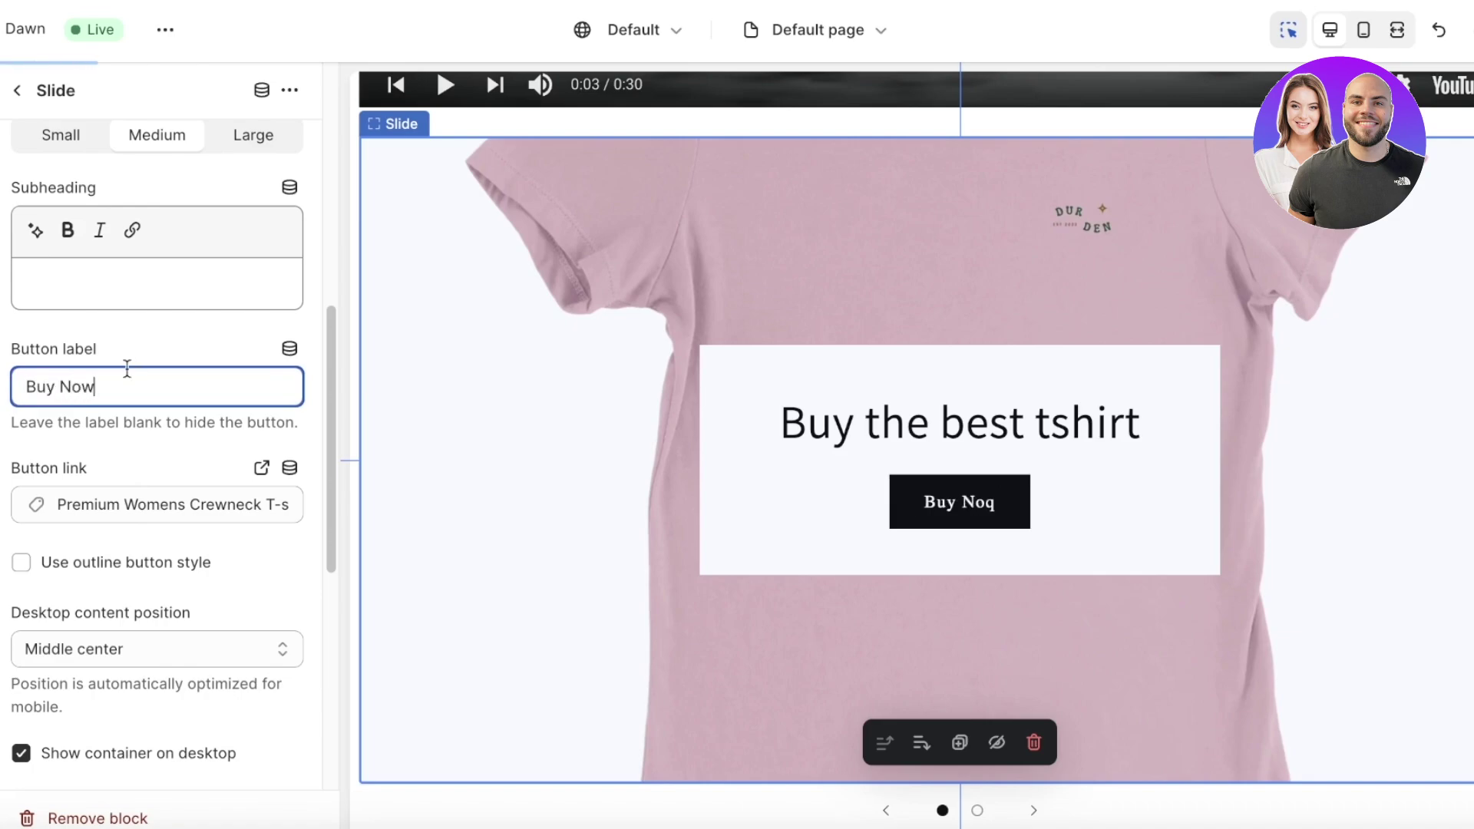
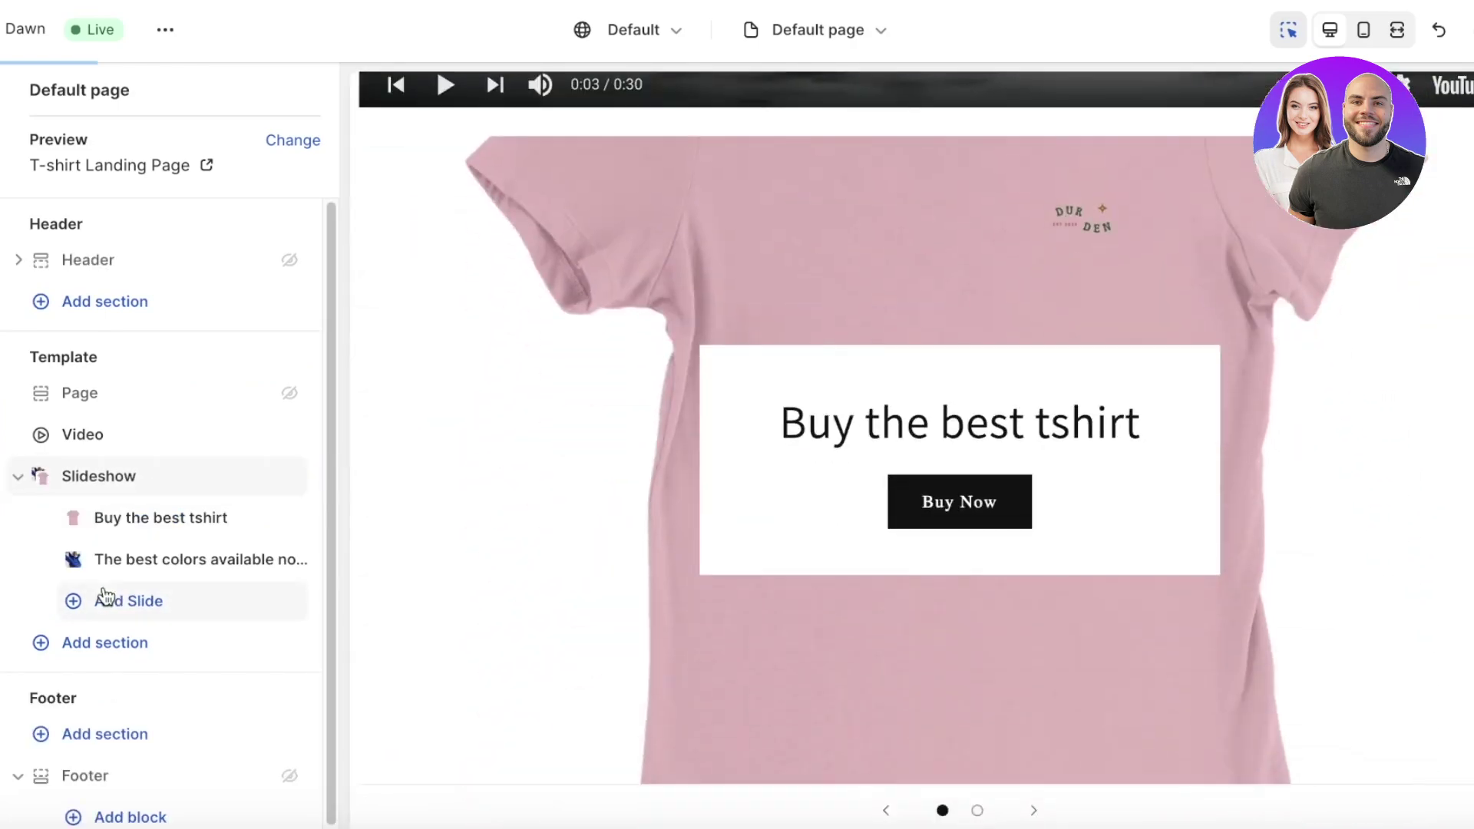
Step: Add a Multicolumn section below the slideshow and open its settings
left_click(98, 651)
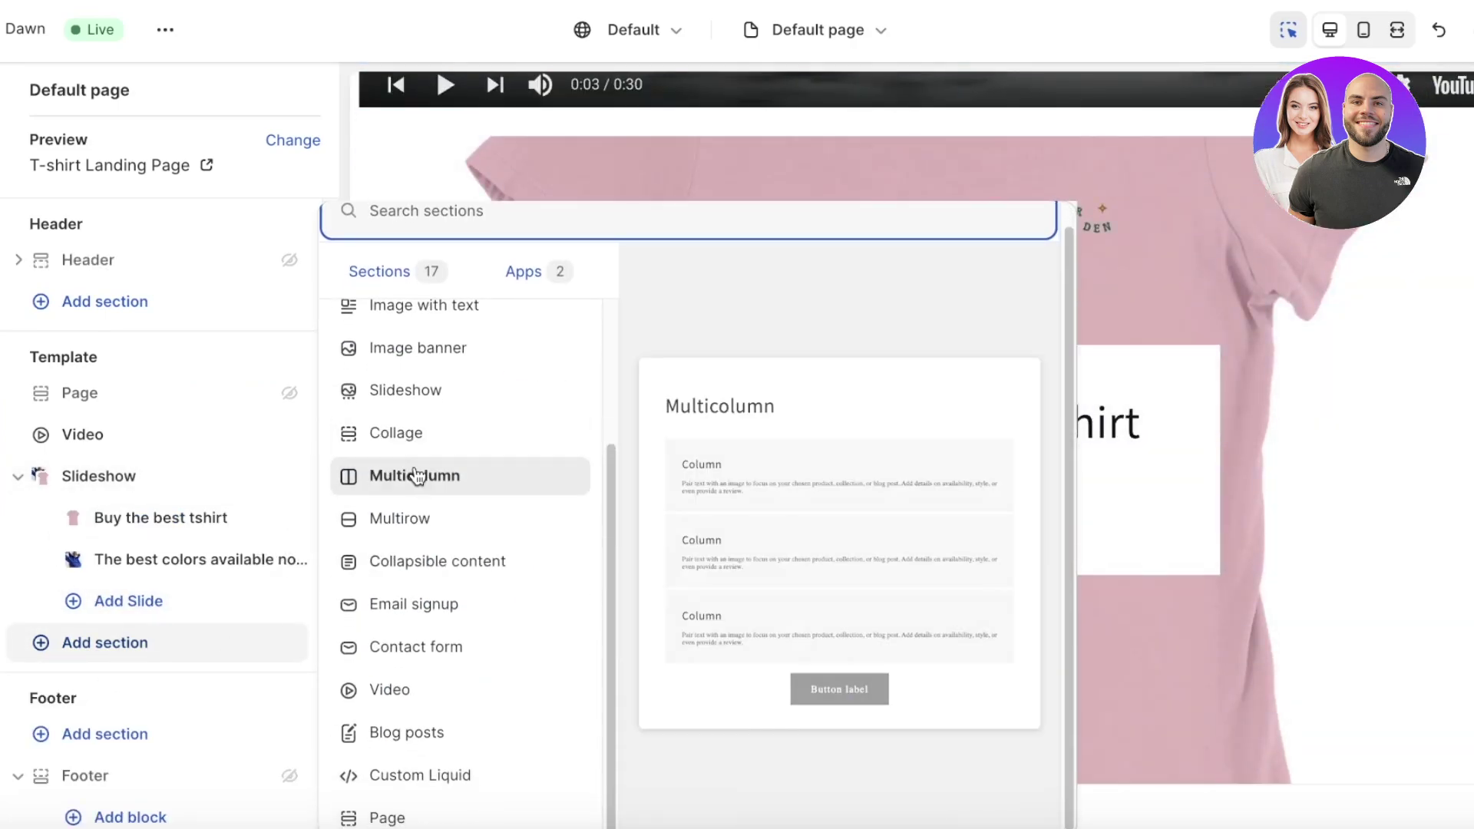
left_click(413, 485)
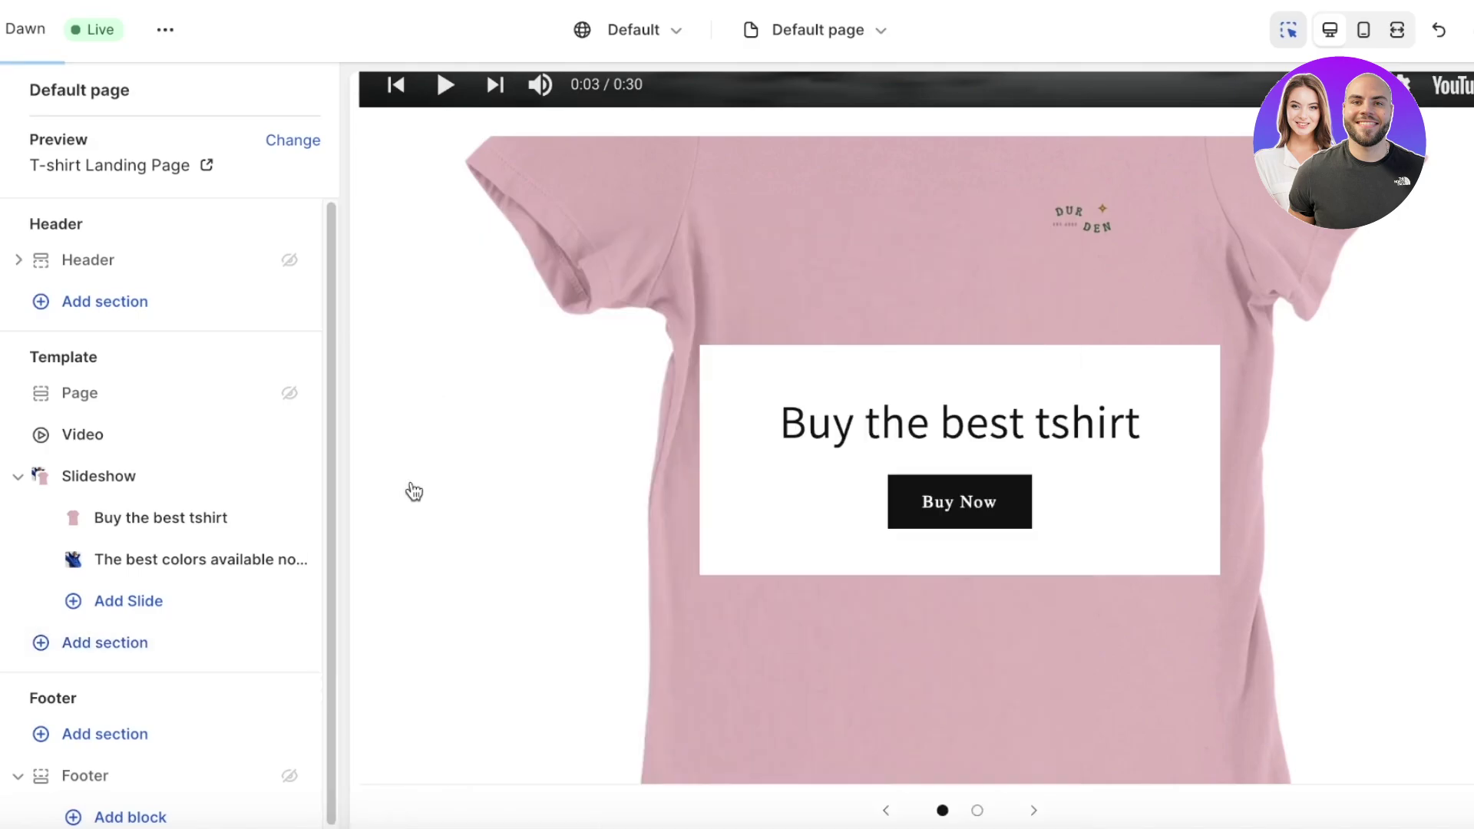
left_click(123, 642)
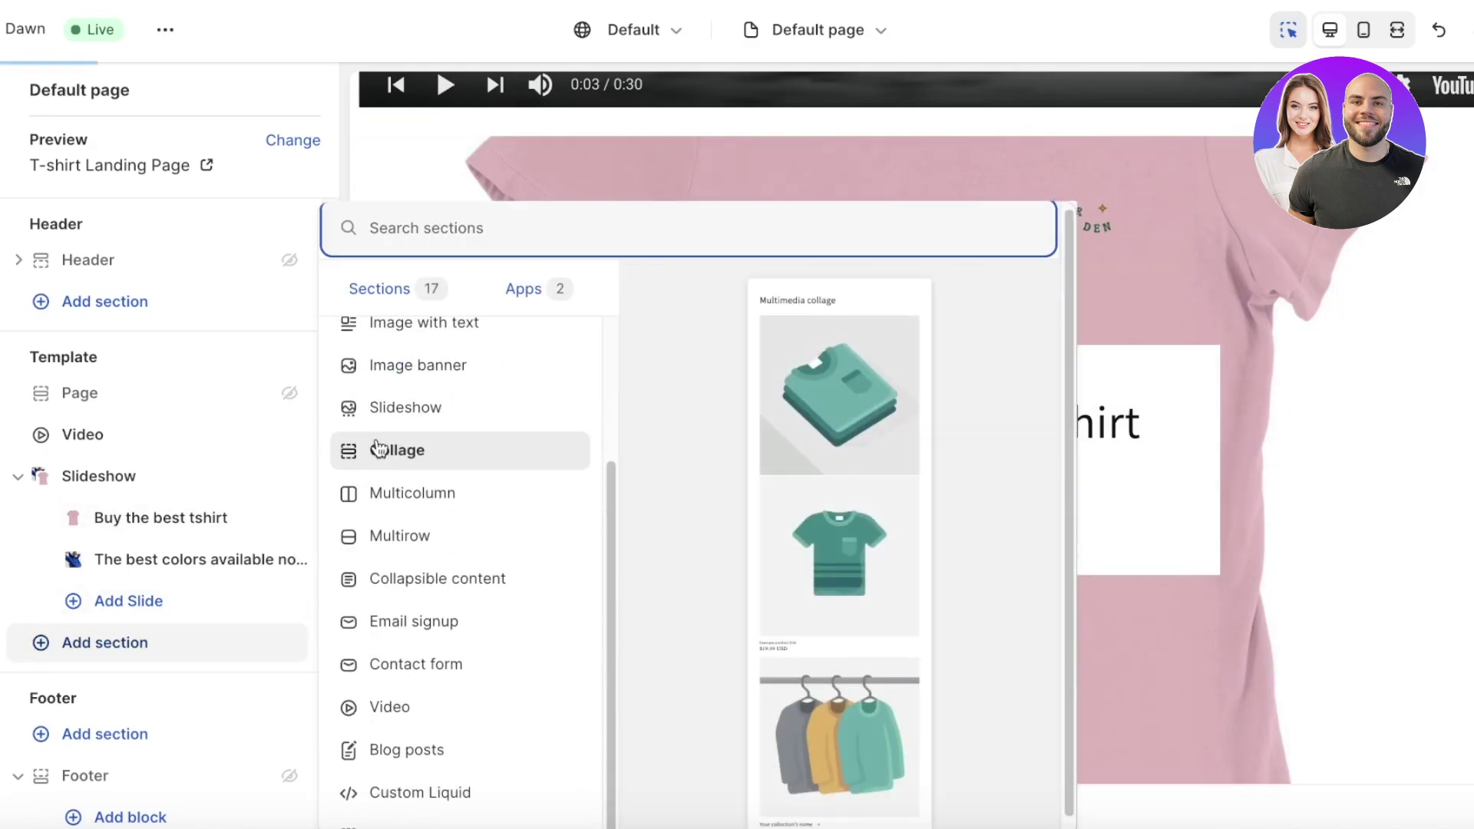
scroll(364, 430, "up", 3)
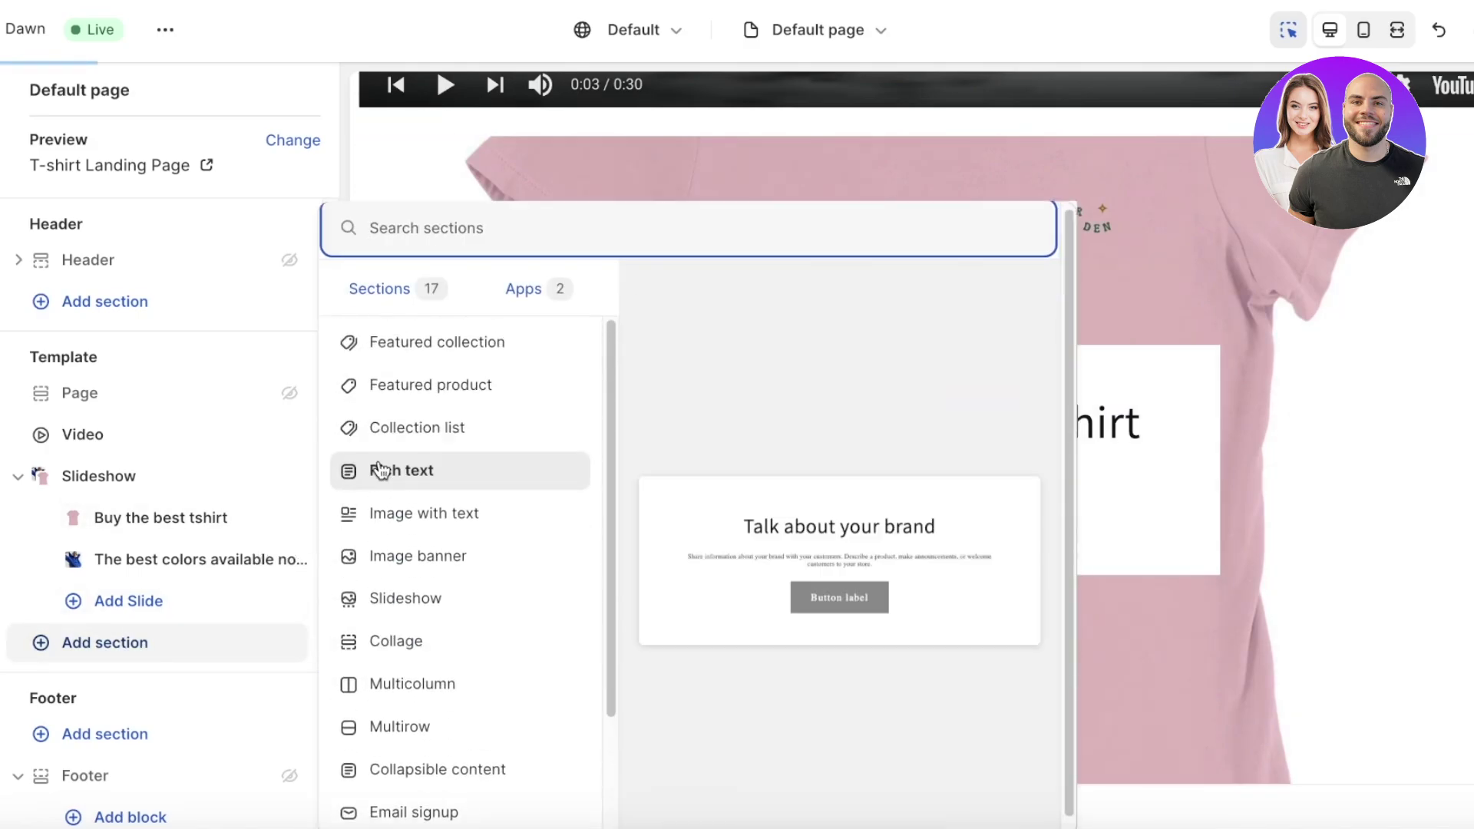
key("Escape")
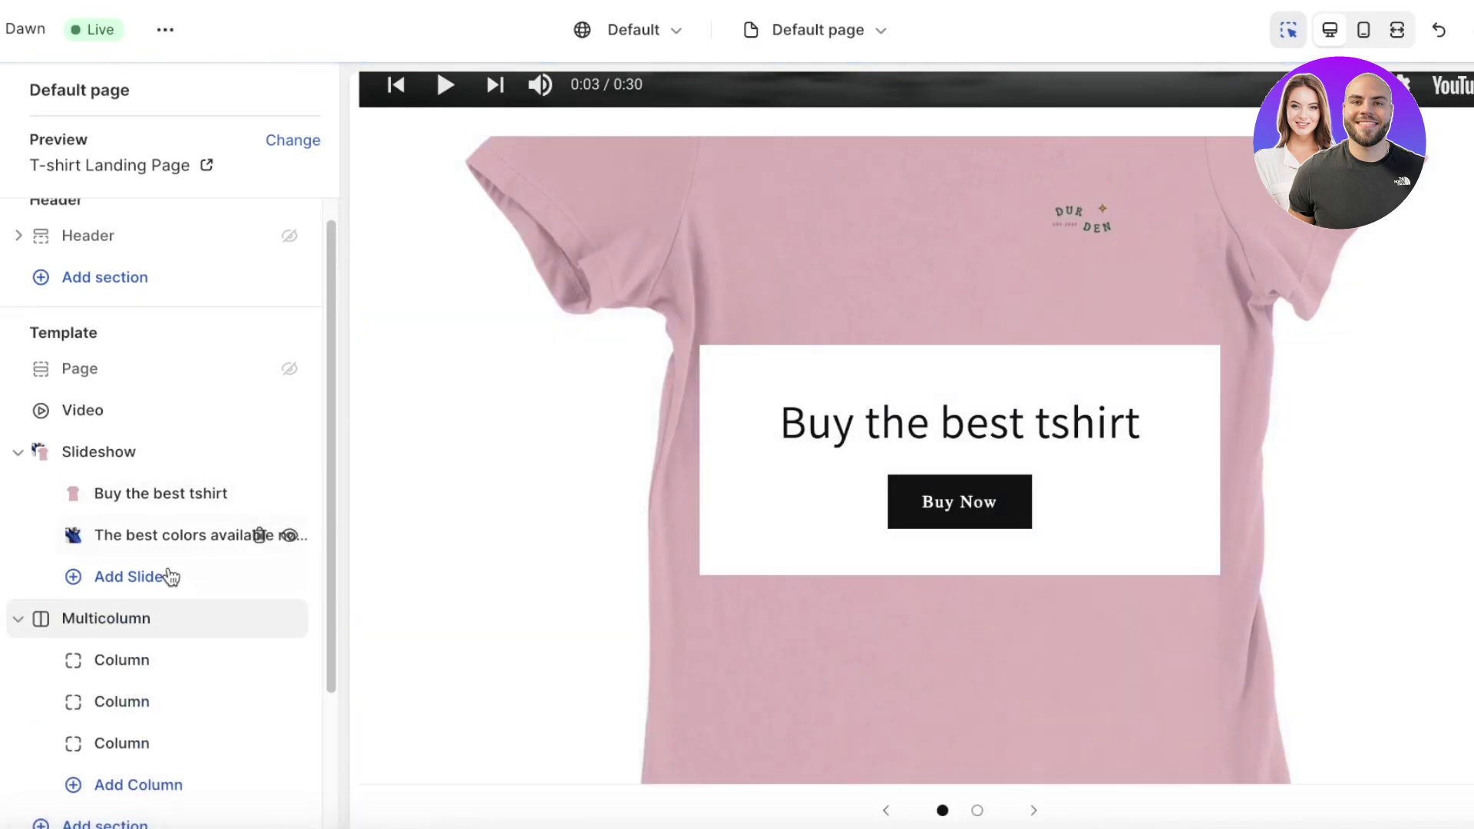
scroll(111, 635, "down", 3)
left_click(123, 418)
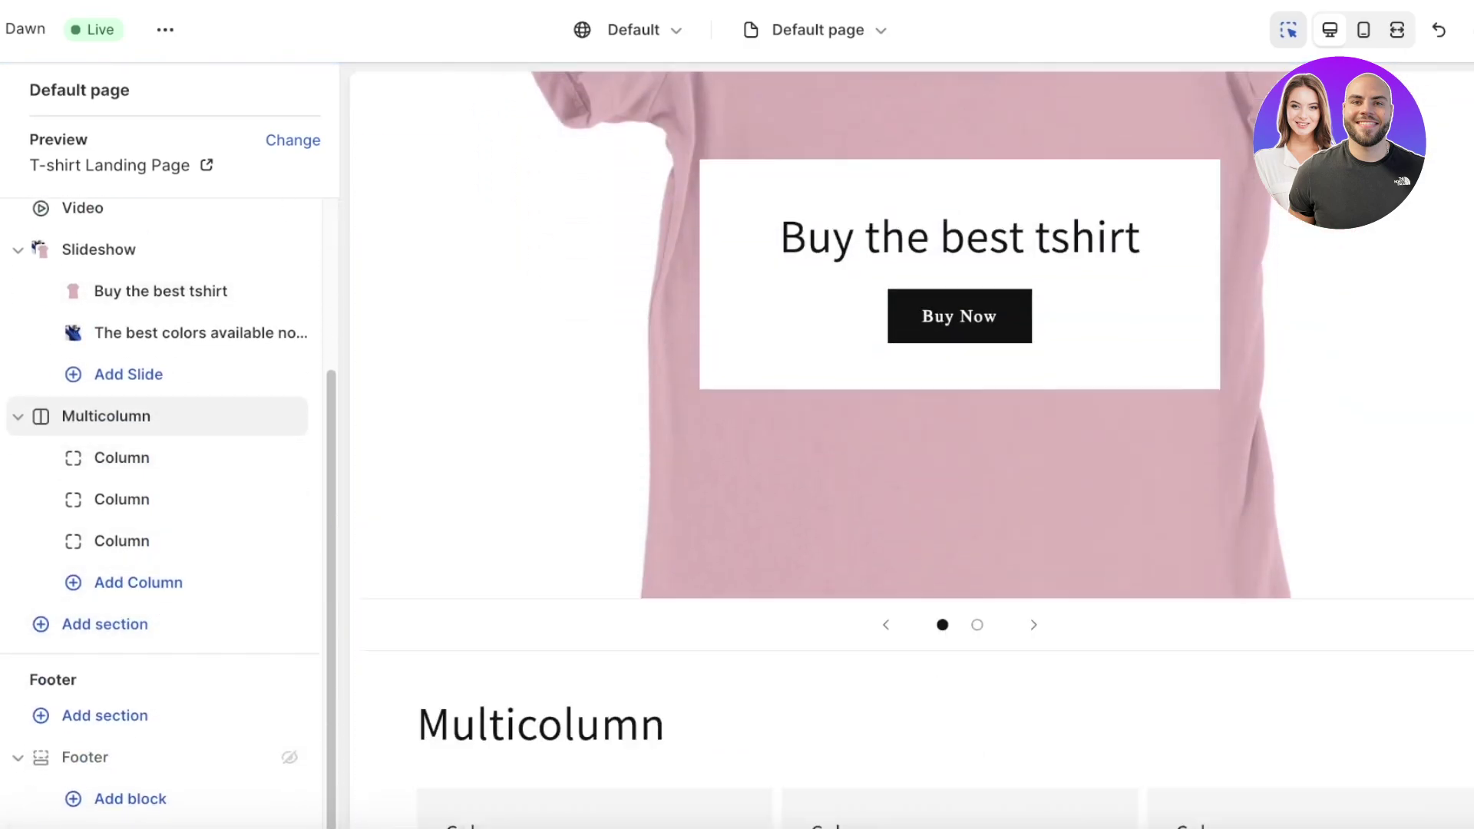
scroll(656, 595, "down", 5)
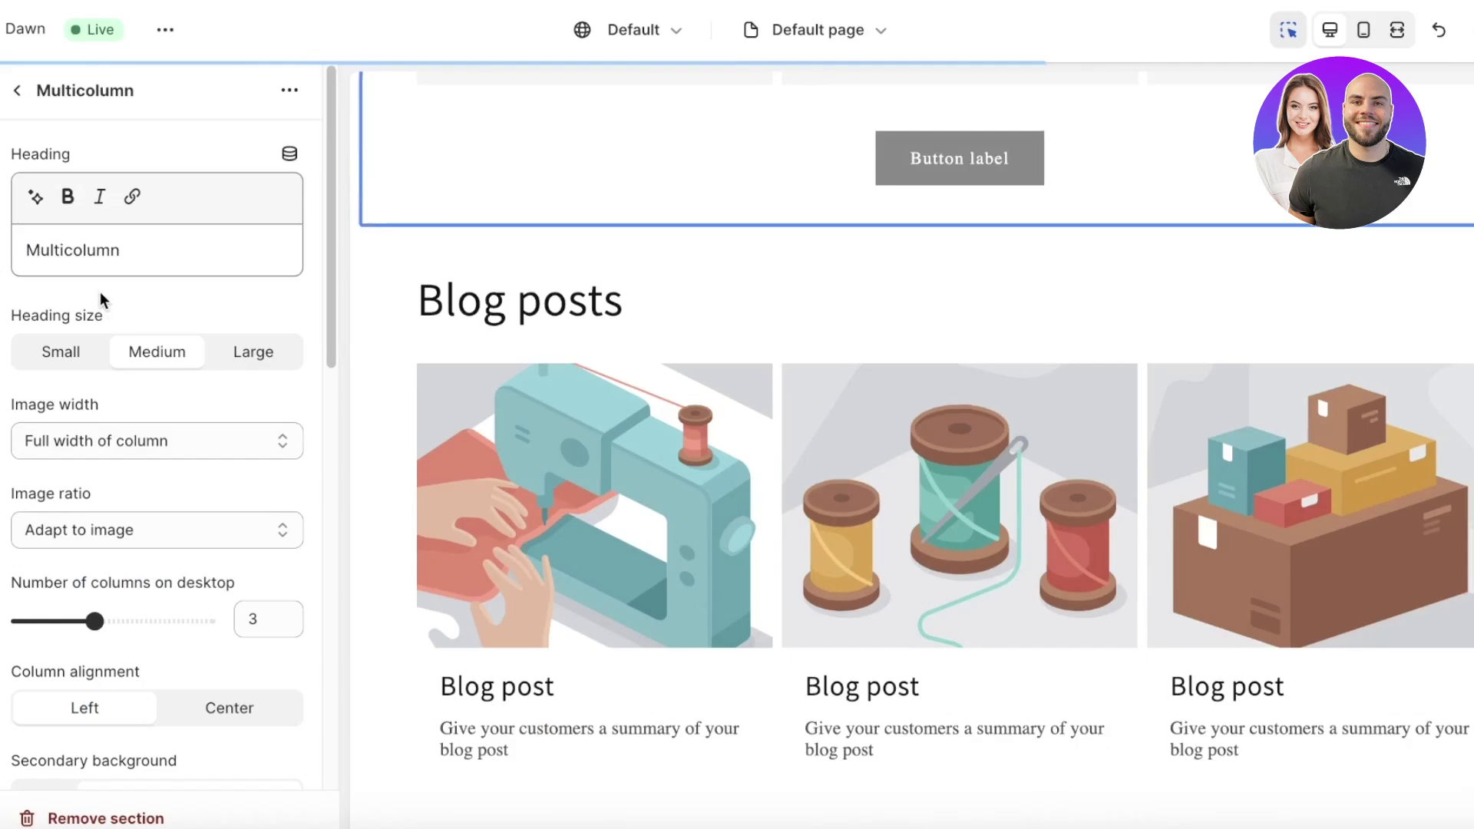
Step: Remove both Blog posts sections below the Multicolumn section
left_click(18, 89)
scroll(1214, 583, "up", 5)
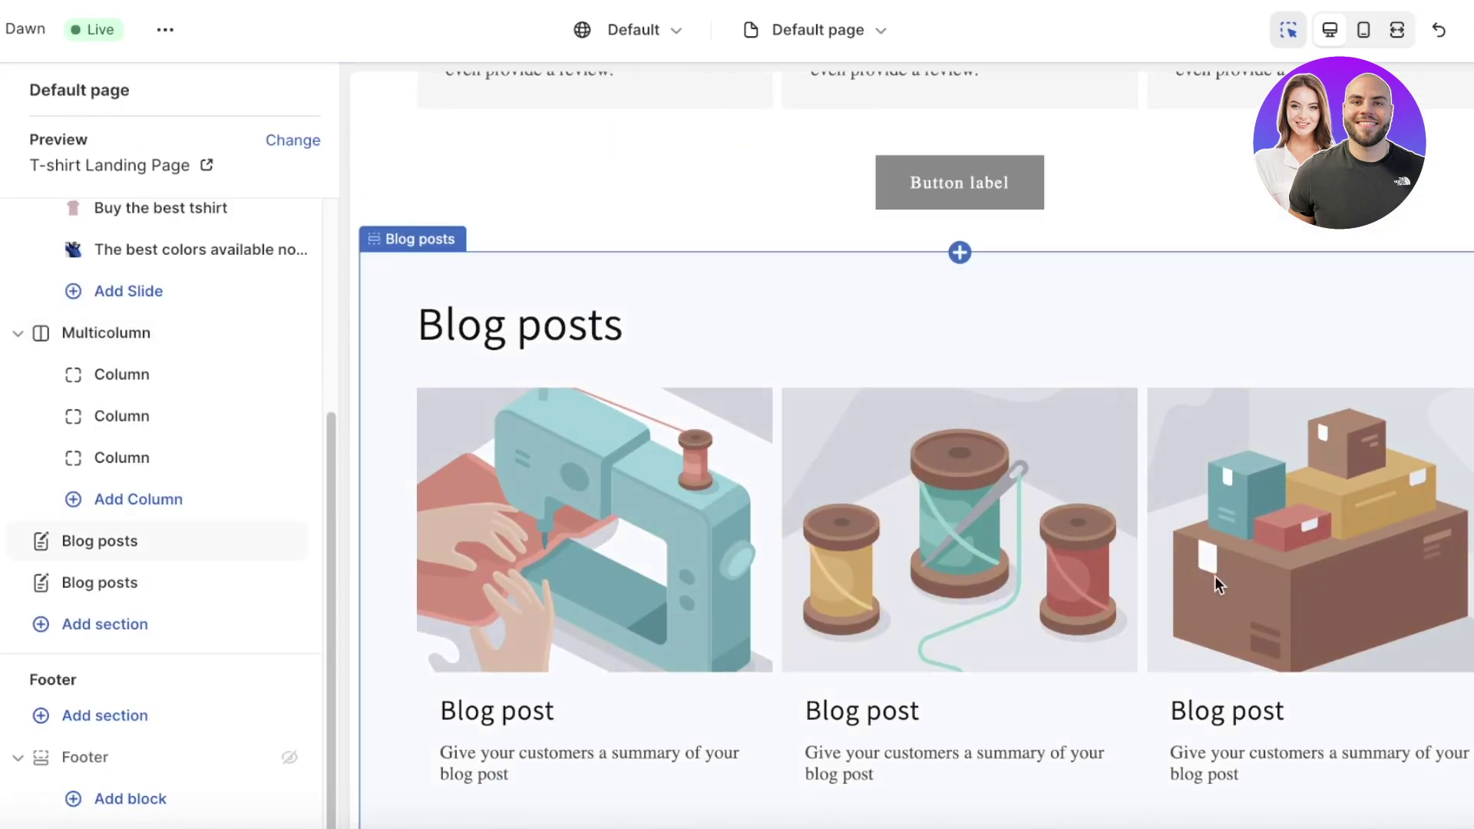
left_click(1072, 336)
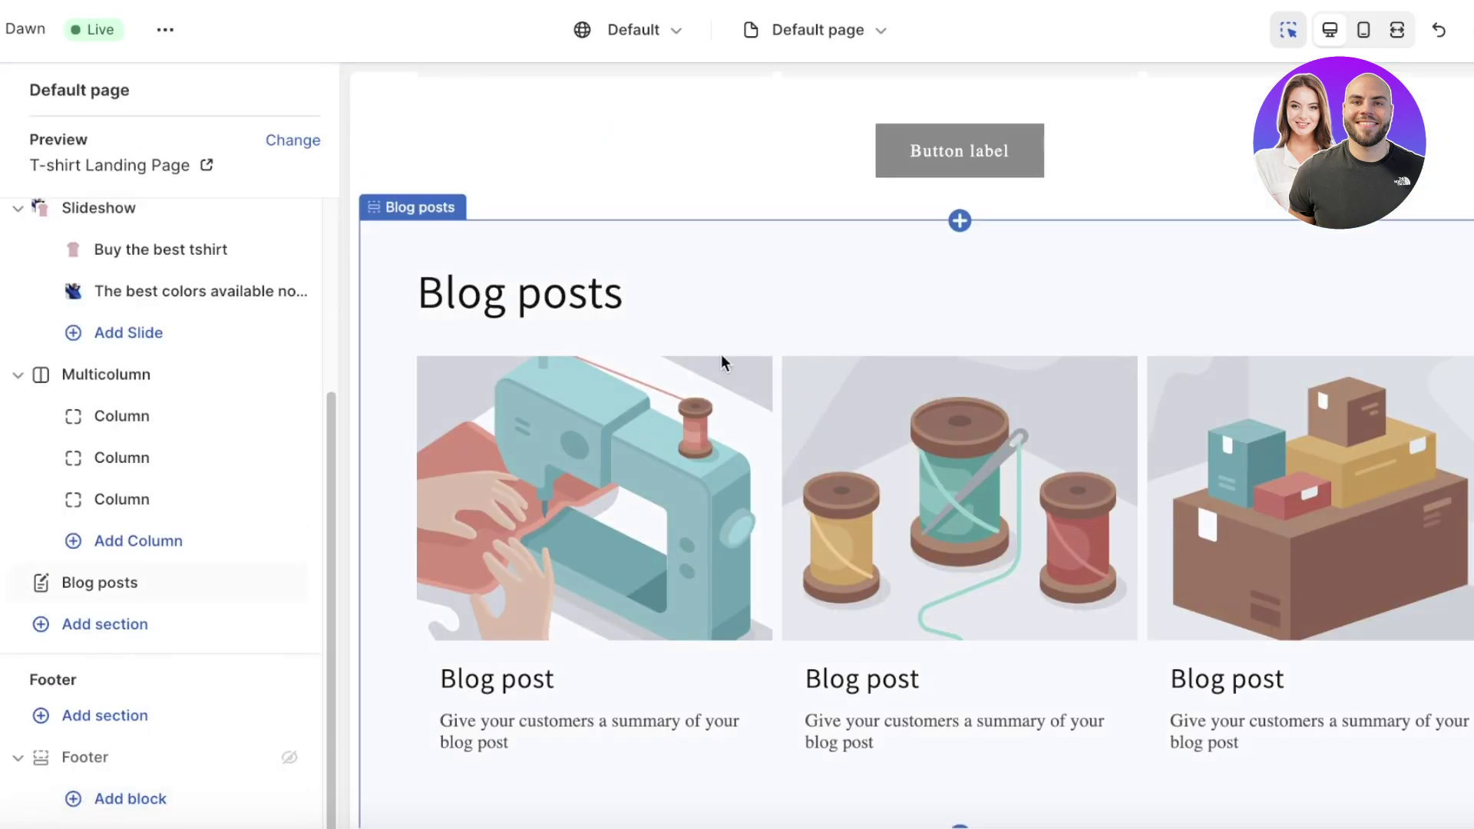
left_click(508, 416)
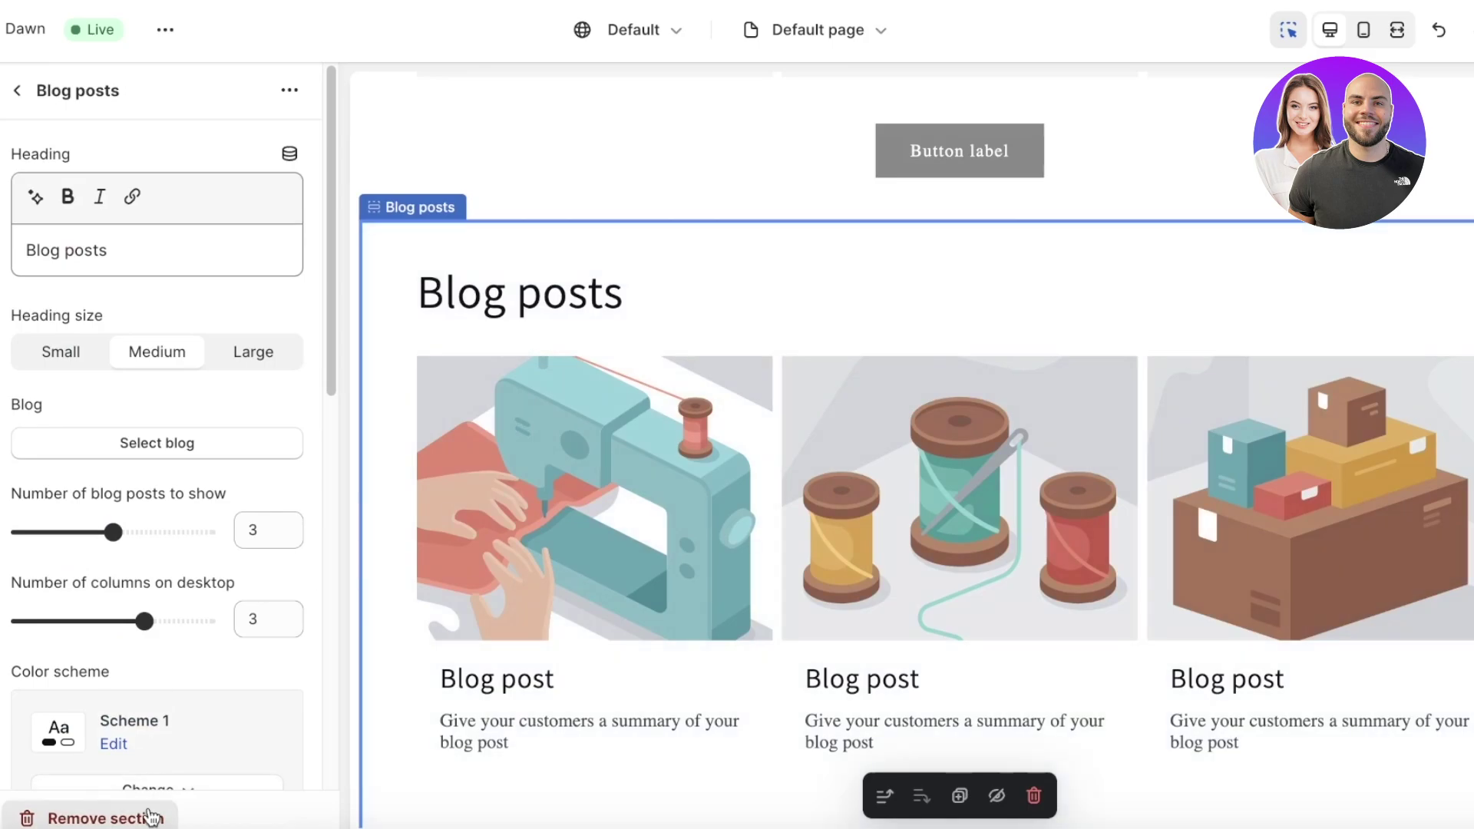
left_click(92, 818)
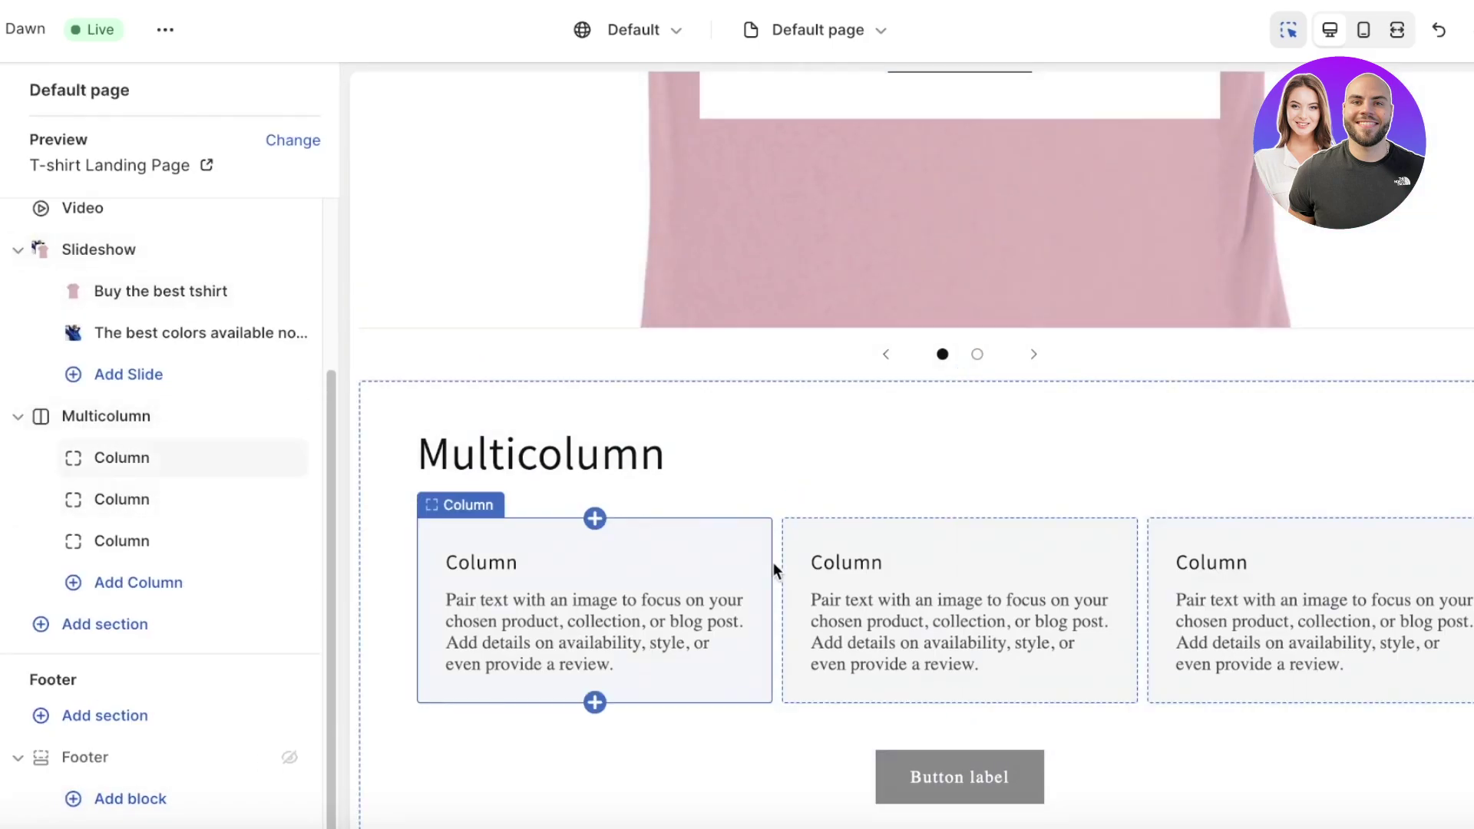
Step: Set the Multicolumn section's heading to "About our t-shirts"
left_click(568, 465)
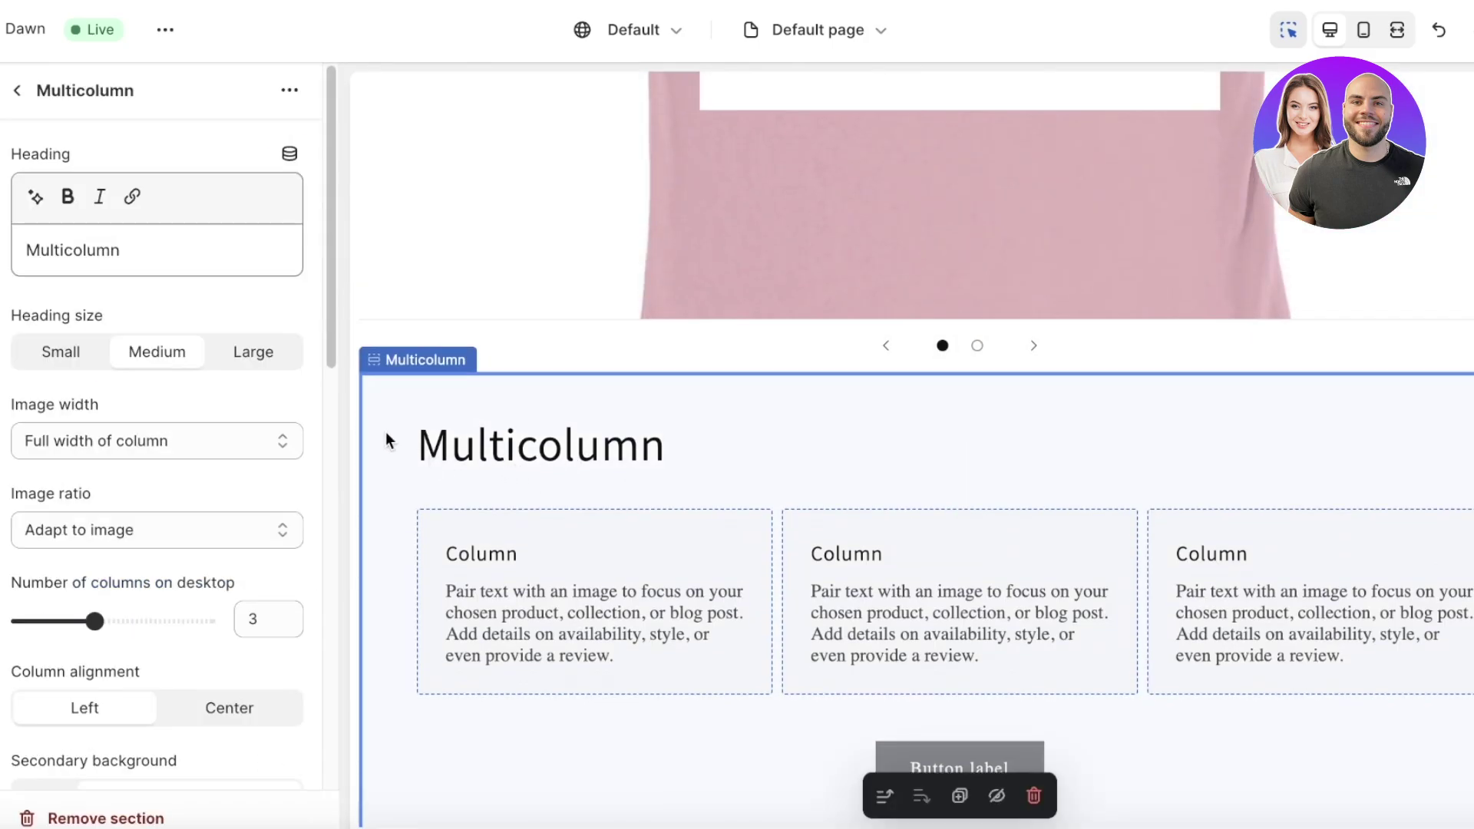
left_click(181, 250)
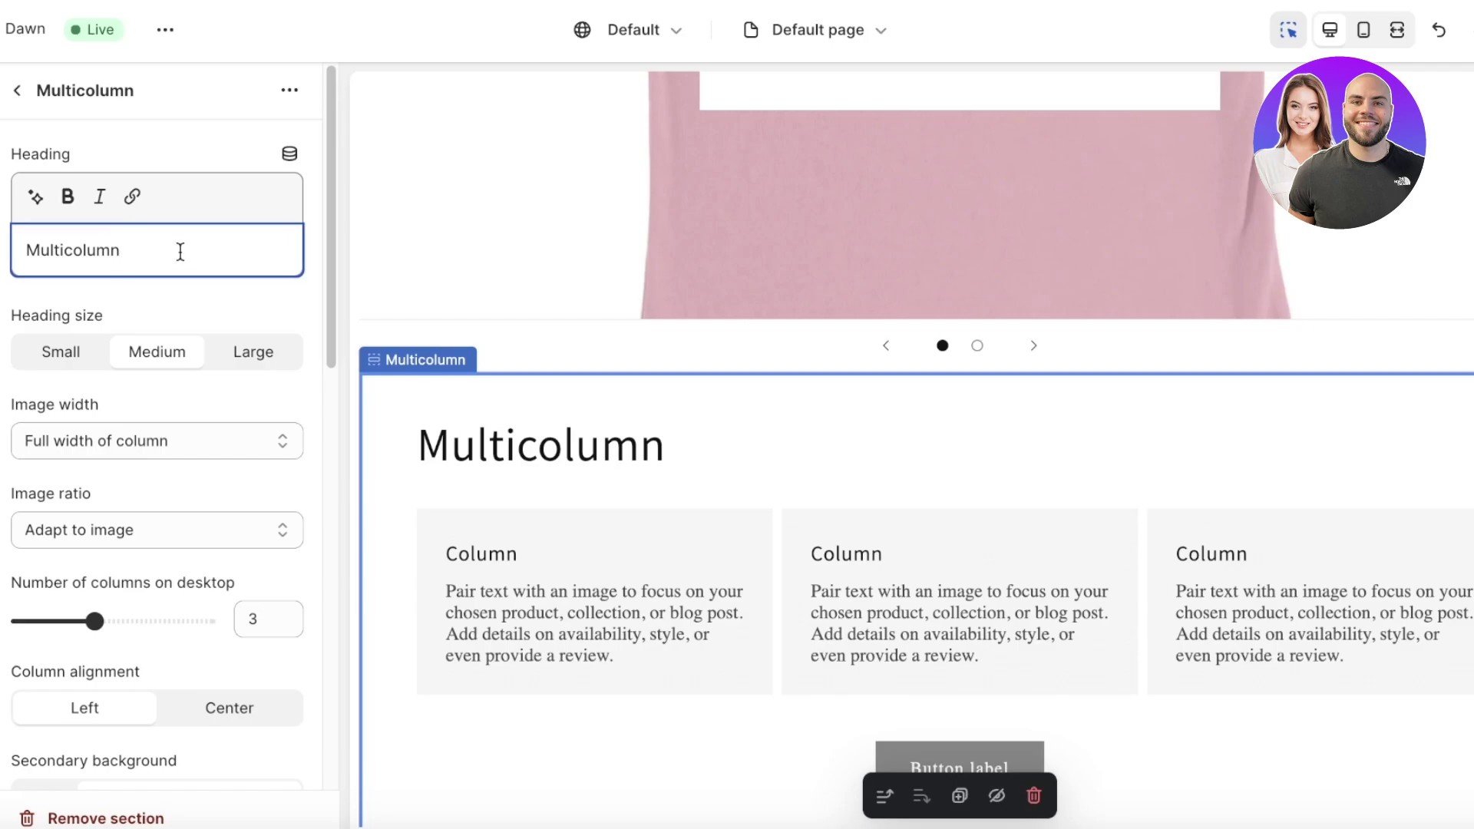
key("ctrl+a")
type("S")
key("BackSpace")
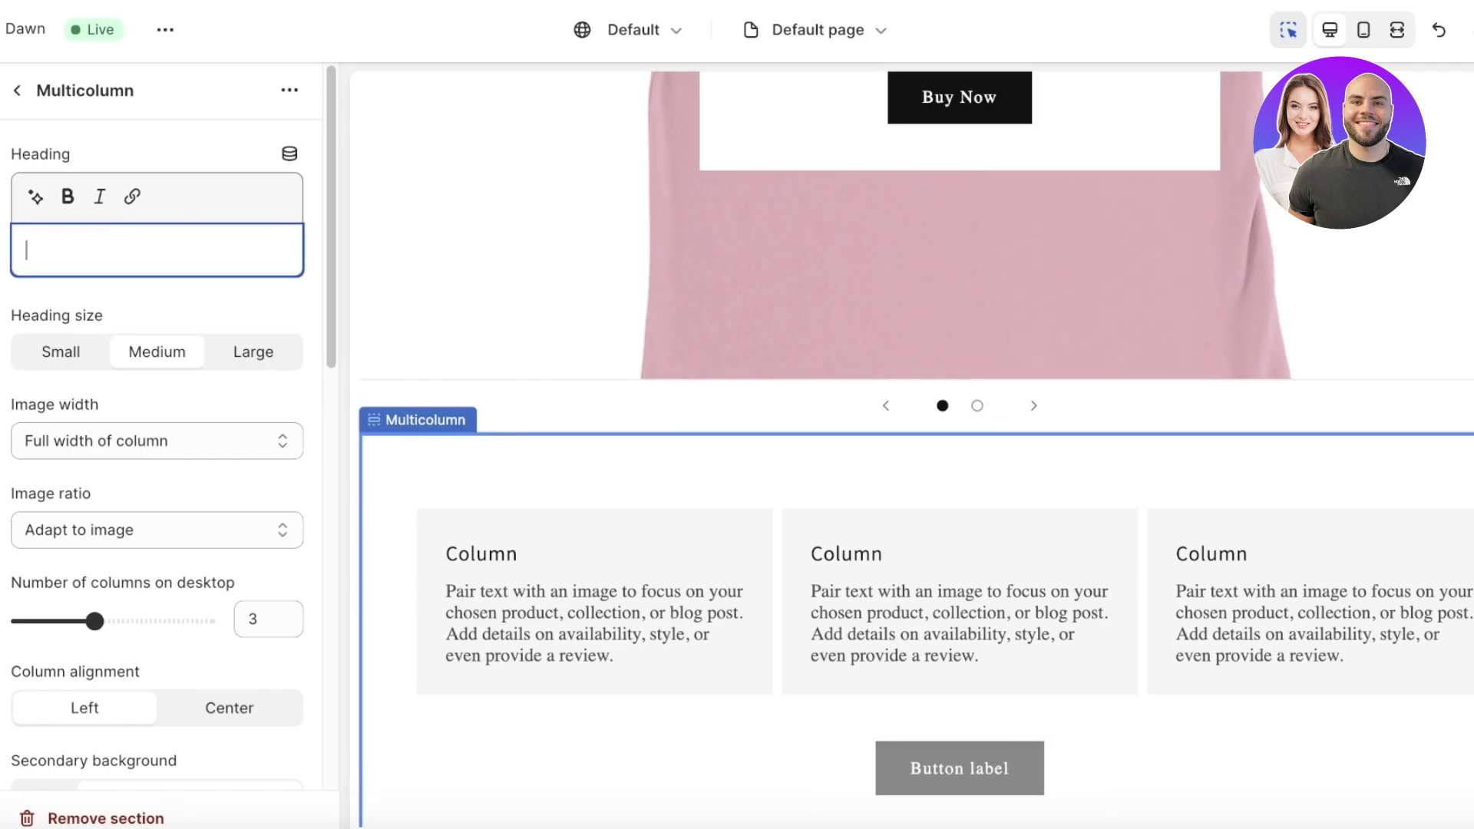
type("About ")
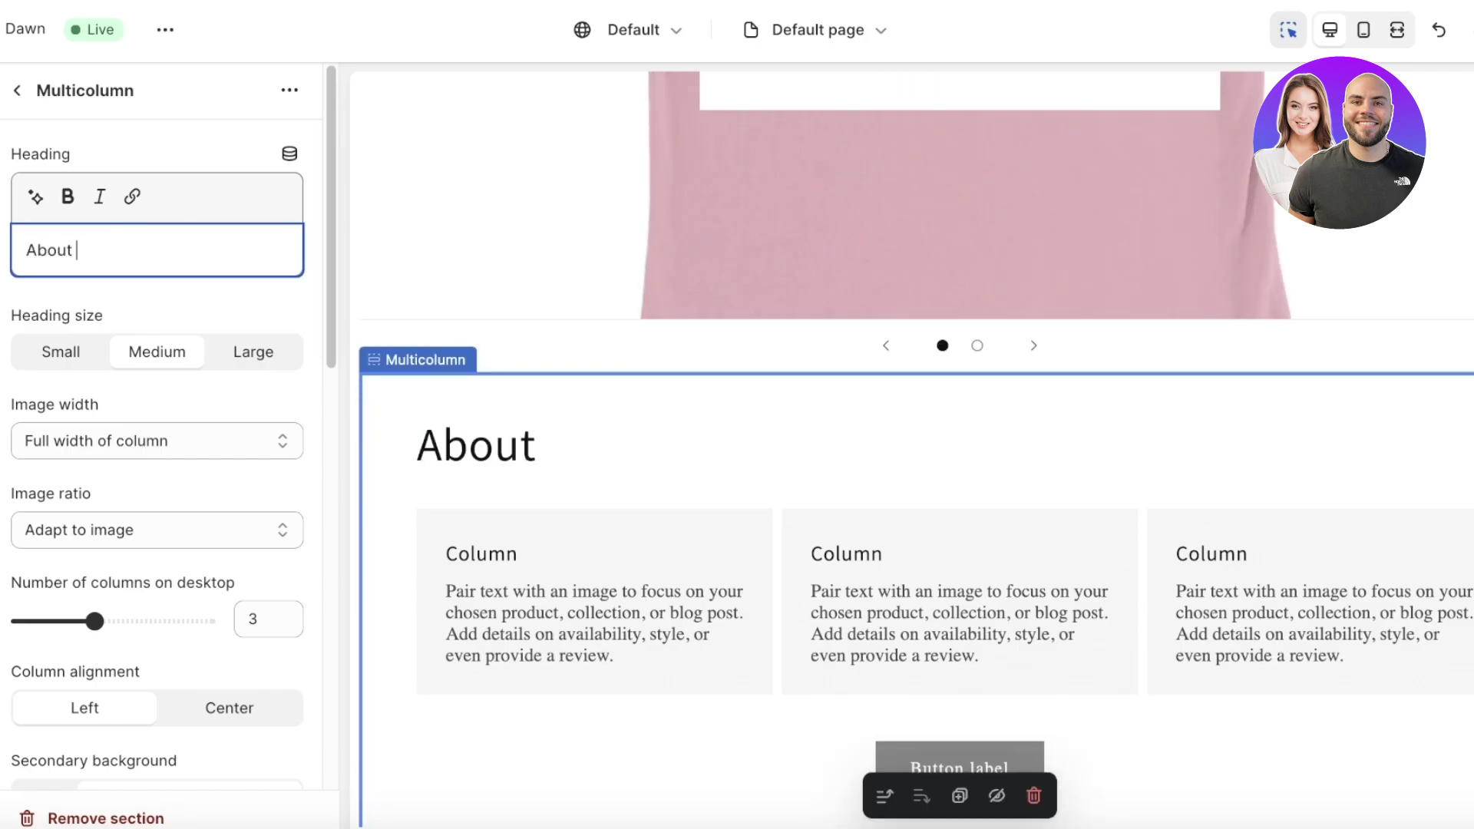
type("our t-s")
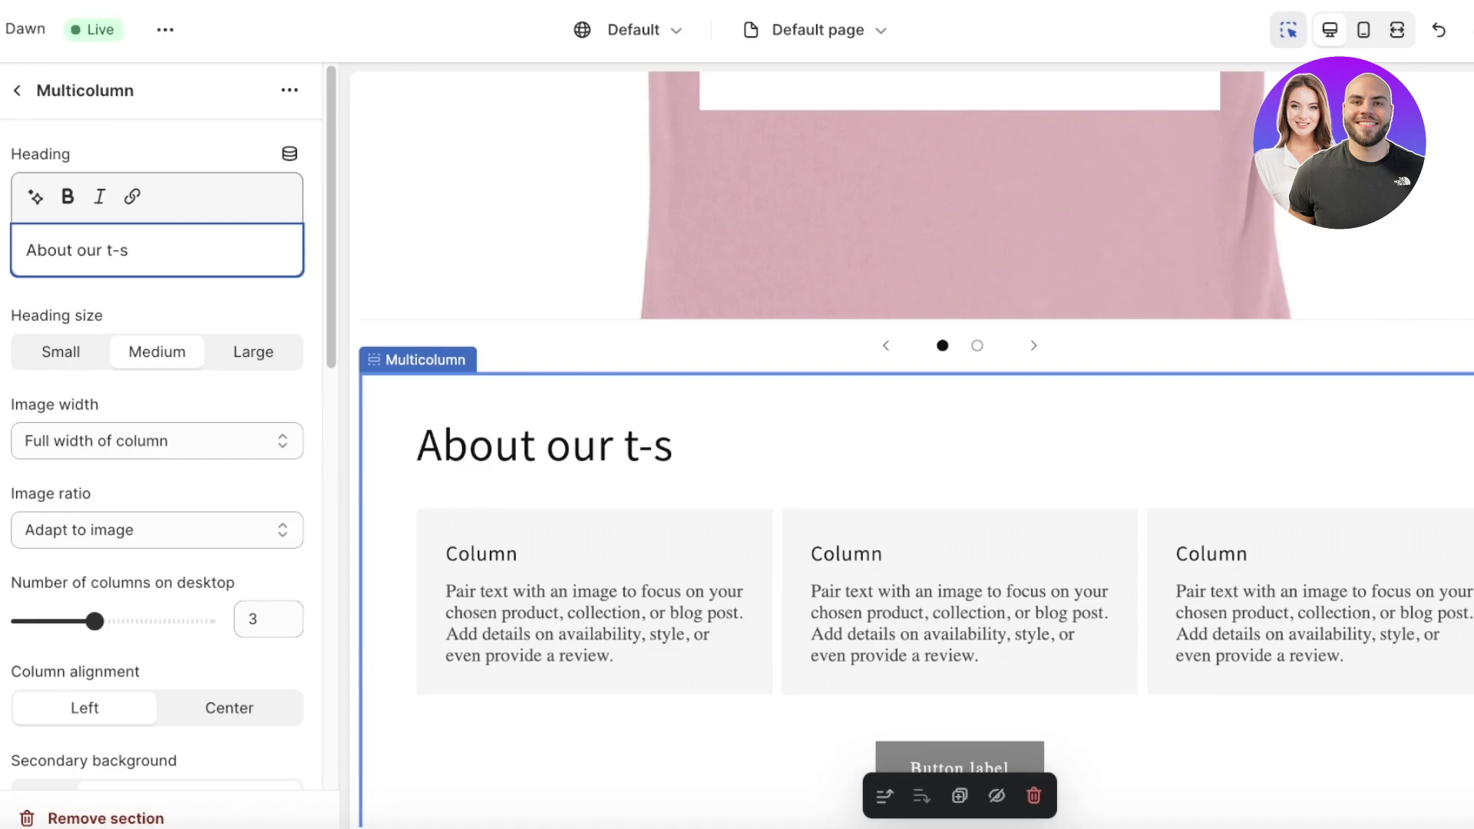
type("hirts")
Step: Change the first column's heading to "Materials" in the "About our t-shirts" section
left_click(591, 583)
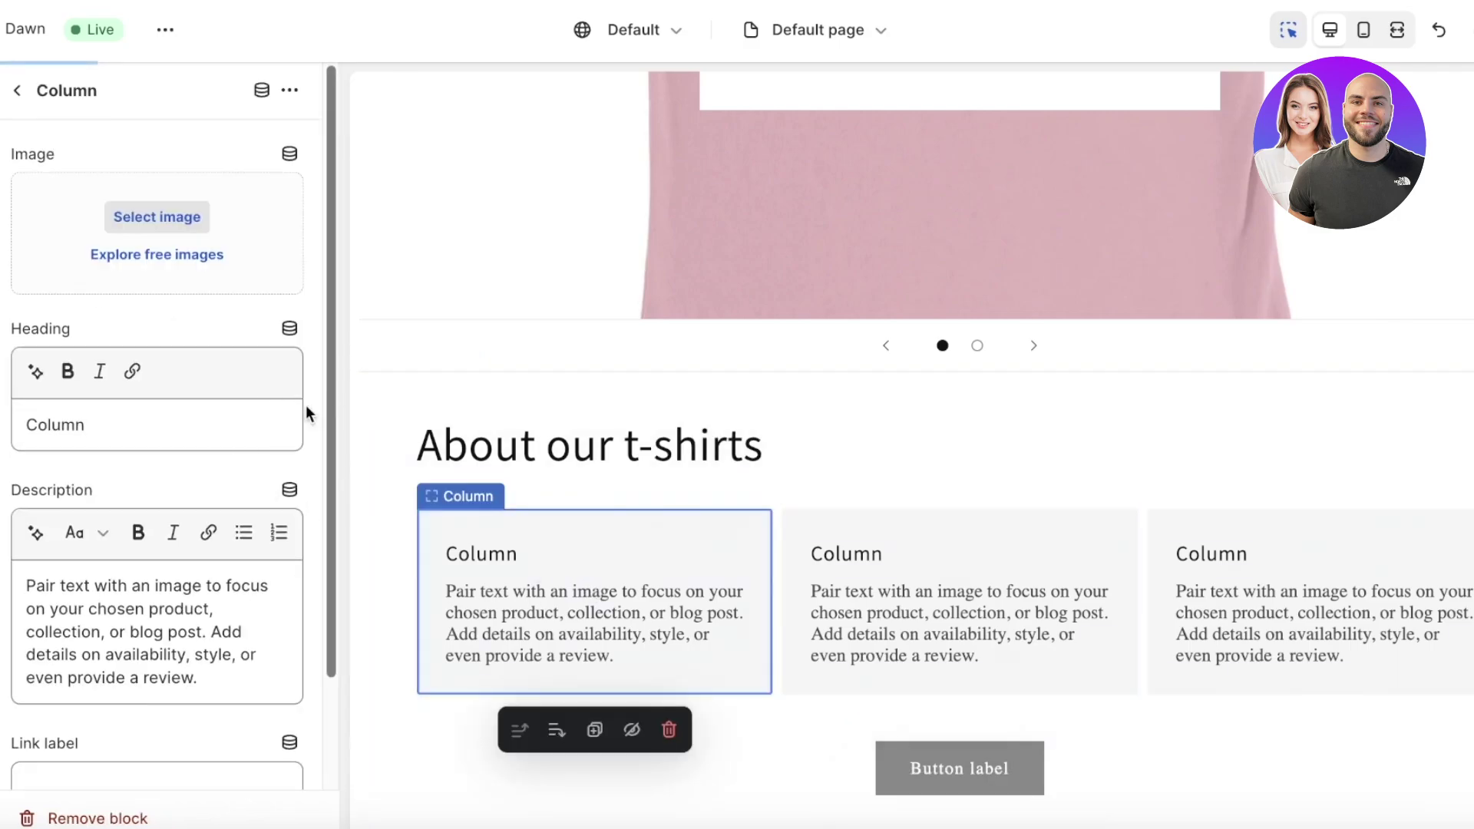
double_click(149, 419)
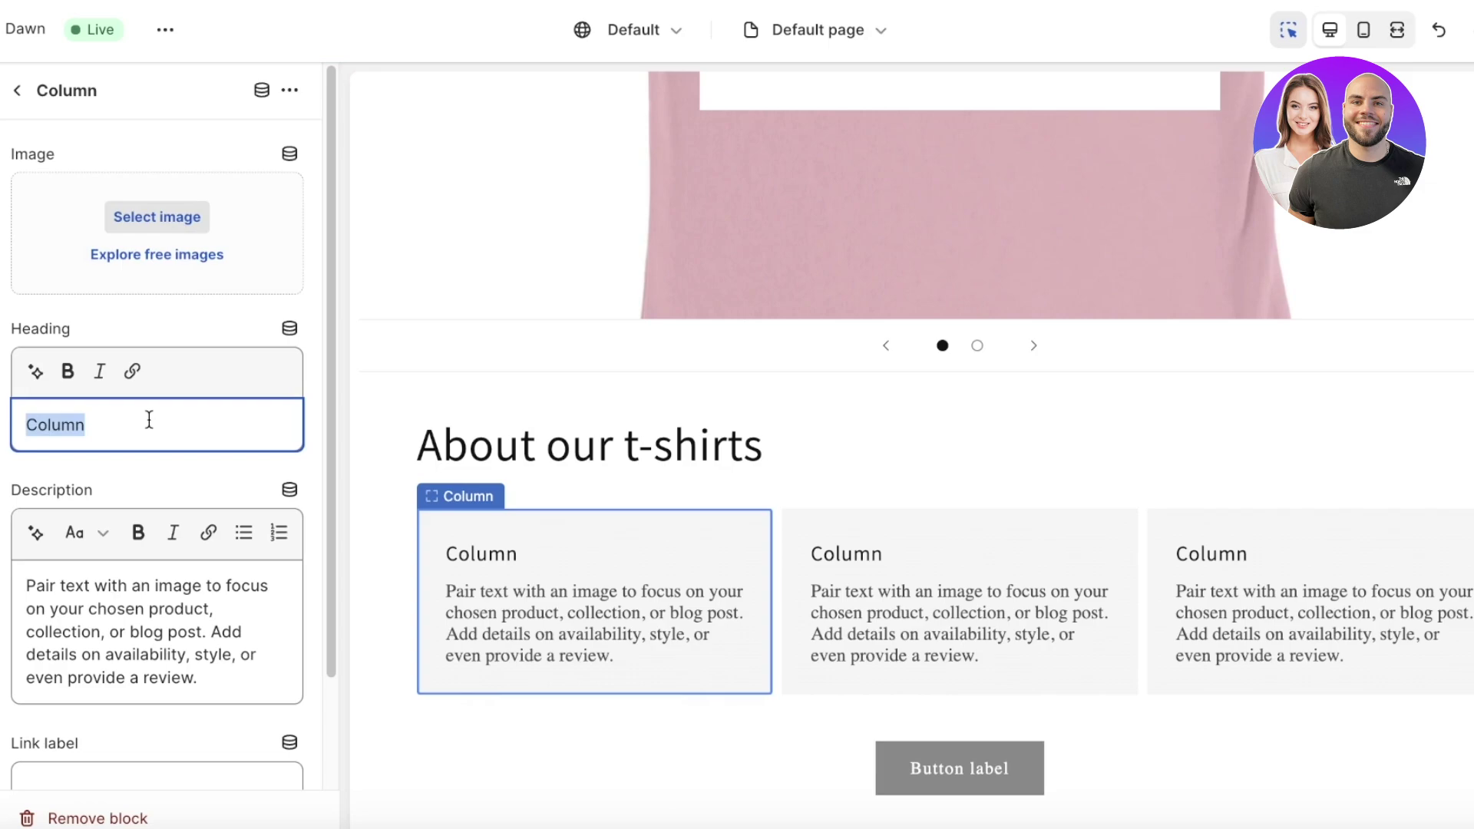
key("BackSpace")
type("Matierials")
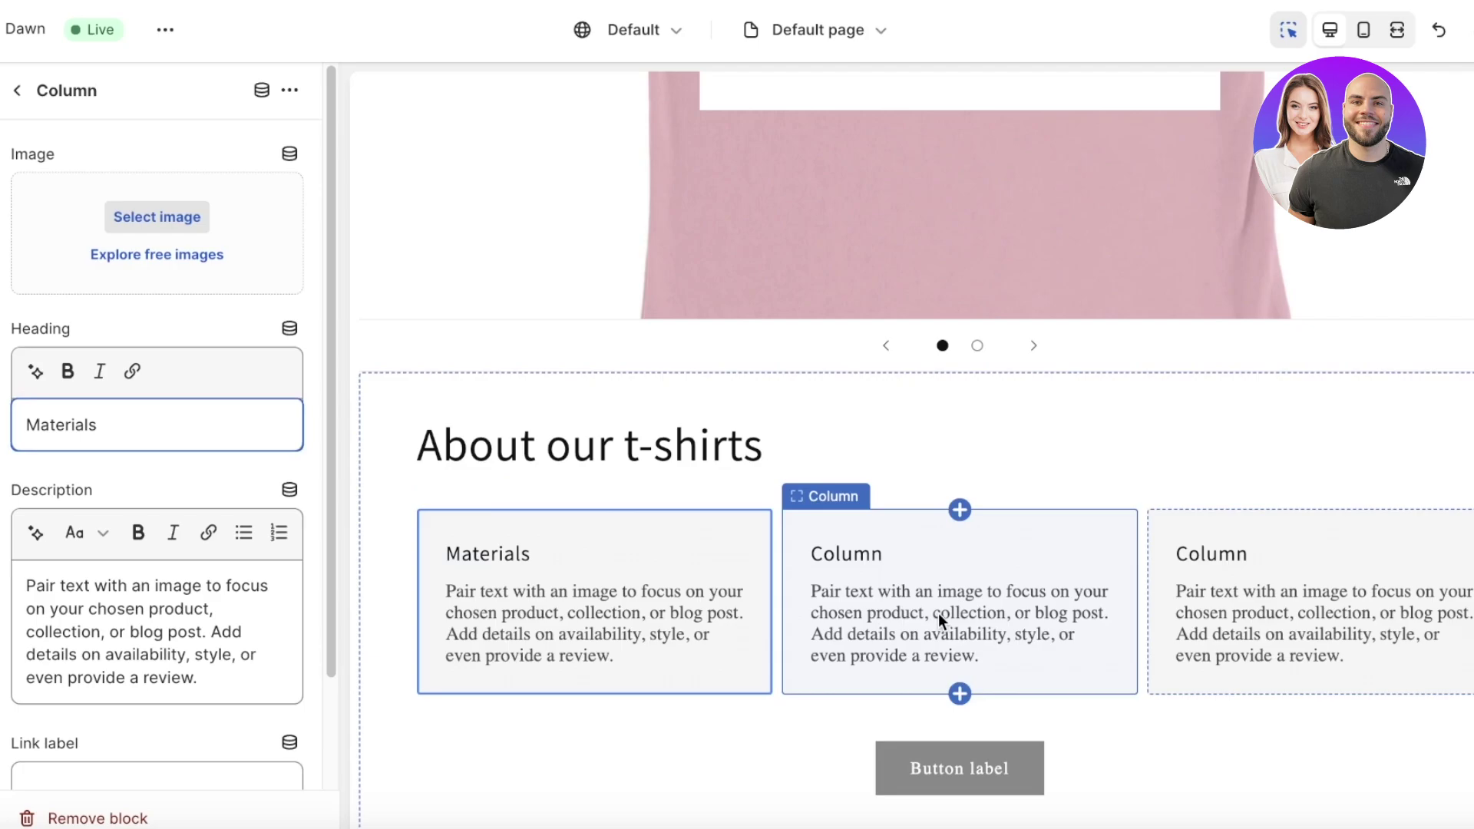
Step: Change the second column's heading to "Donations" in the "About our t-shirts" section
left_click(937, 615)
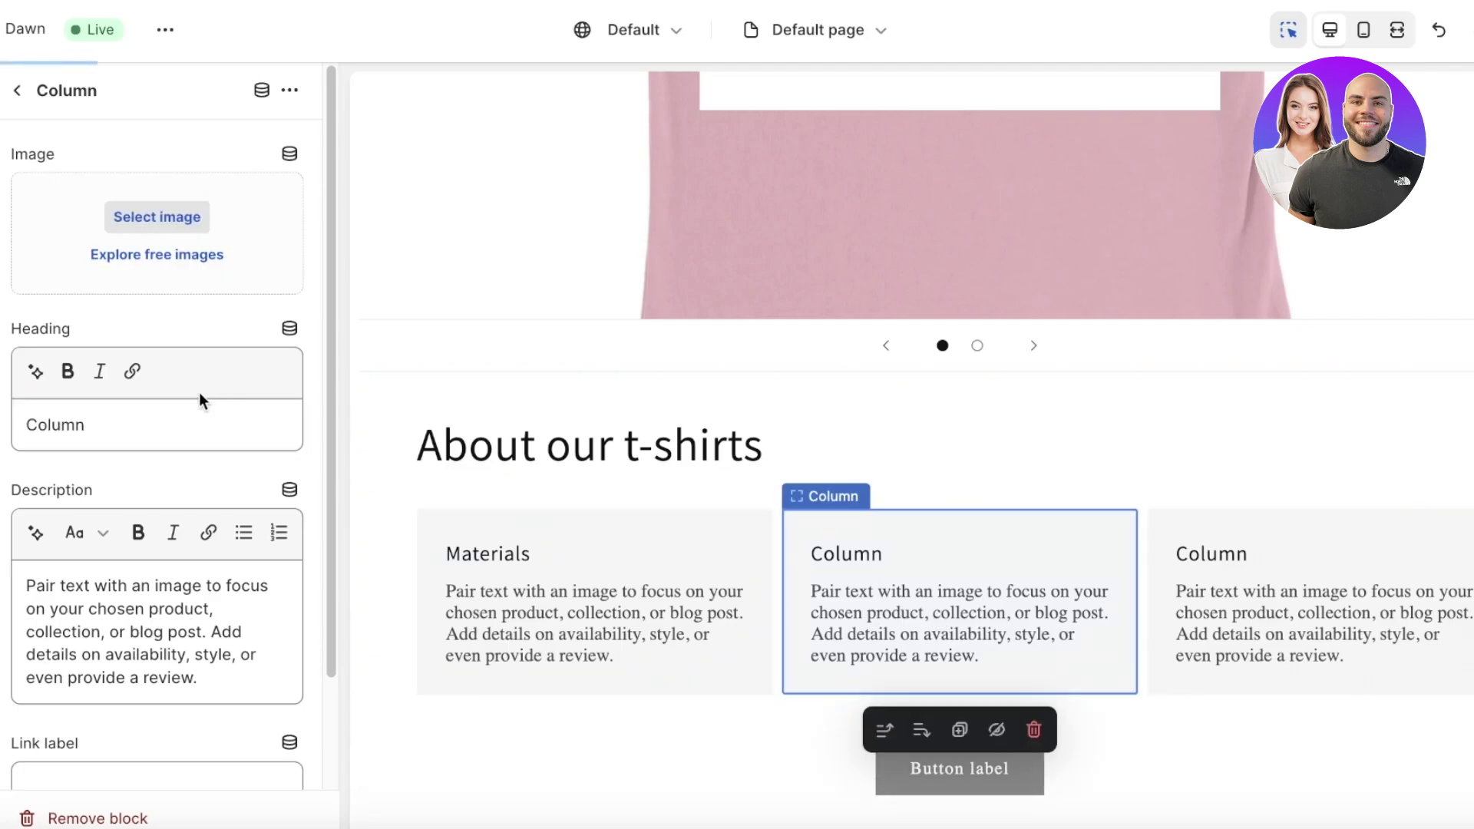
double_click(128, 424)
key("BackSpace")
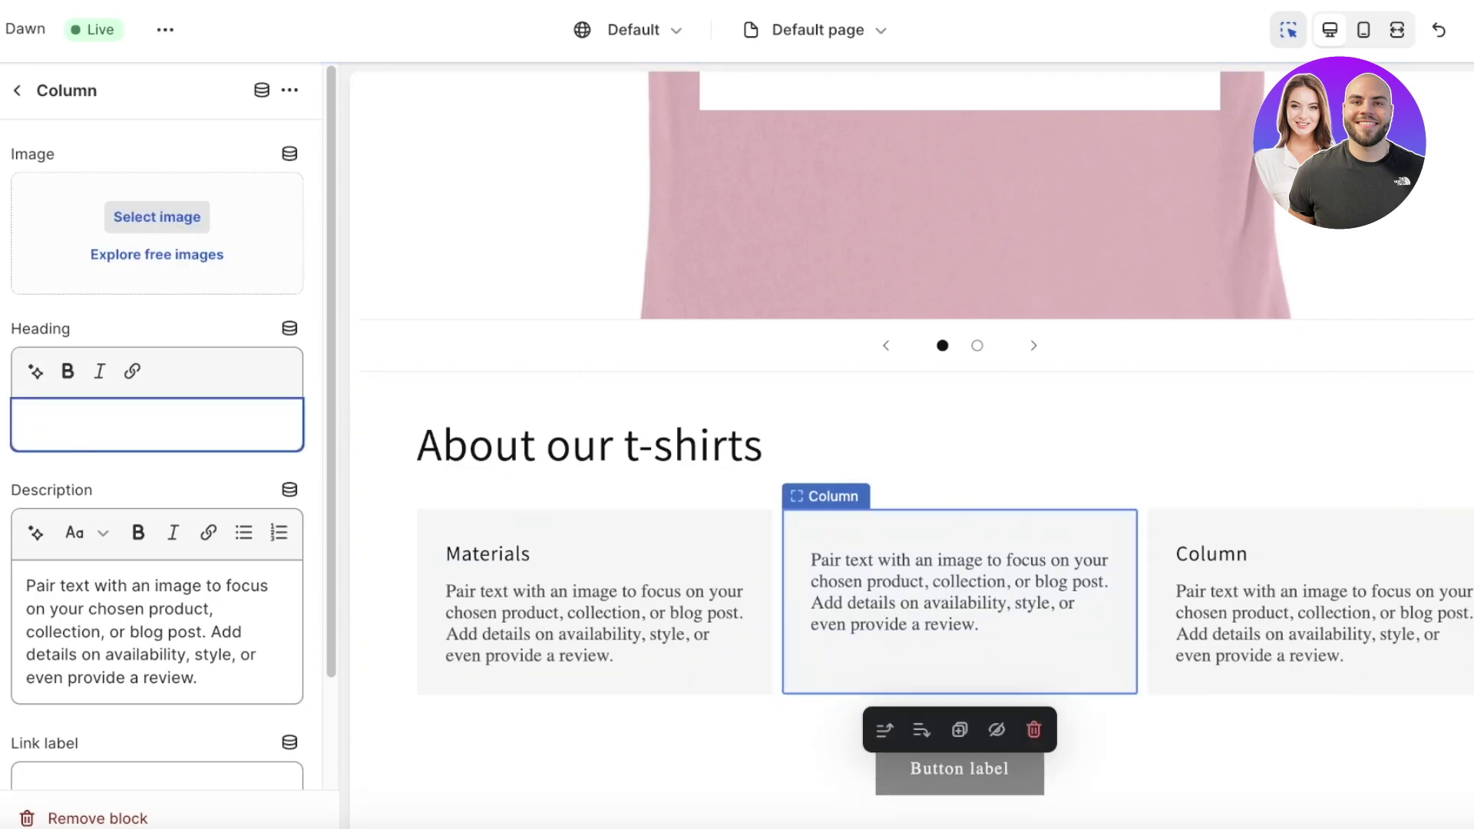
type("F")
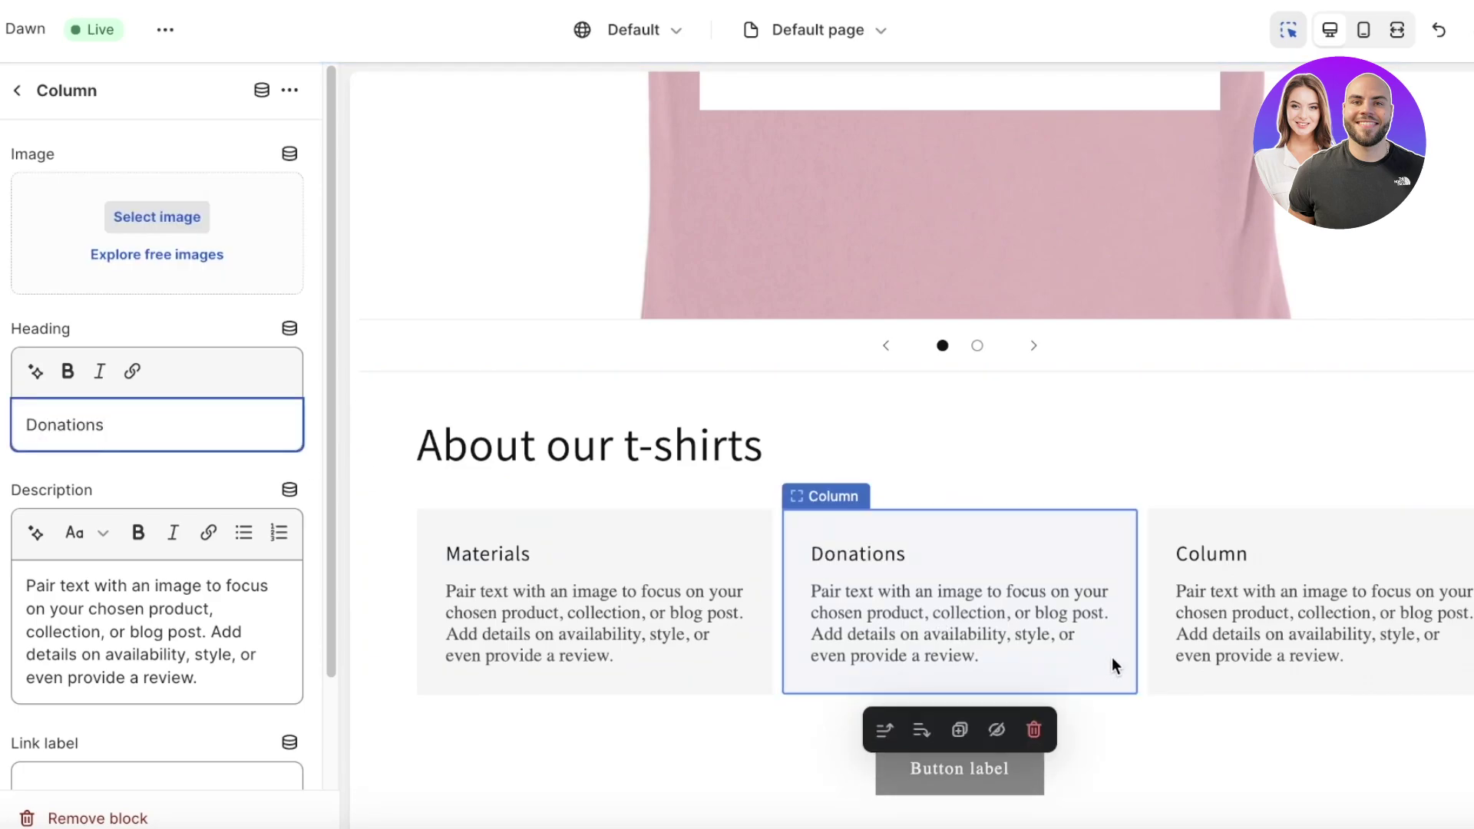
Step: Change the third column's heading to "Recycle" and leave that column's settings
left_click(1174, 652)
double_click(148, 426)
type("Re")
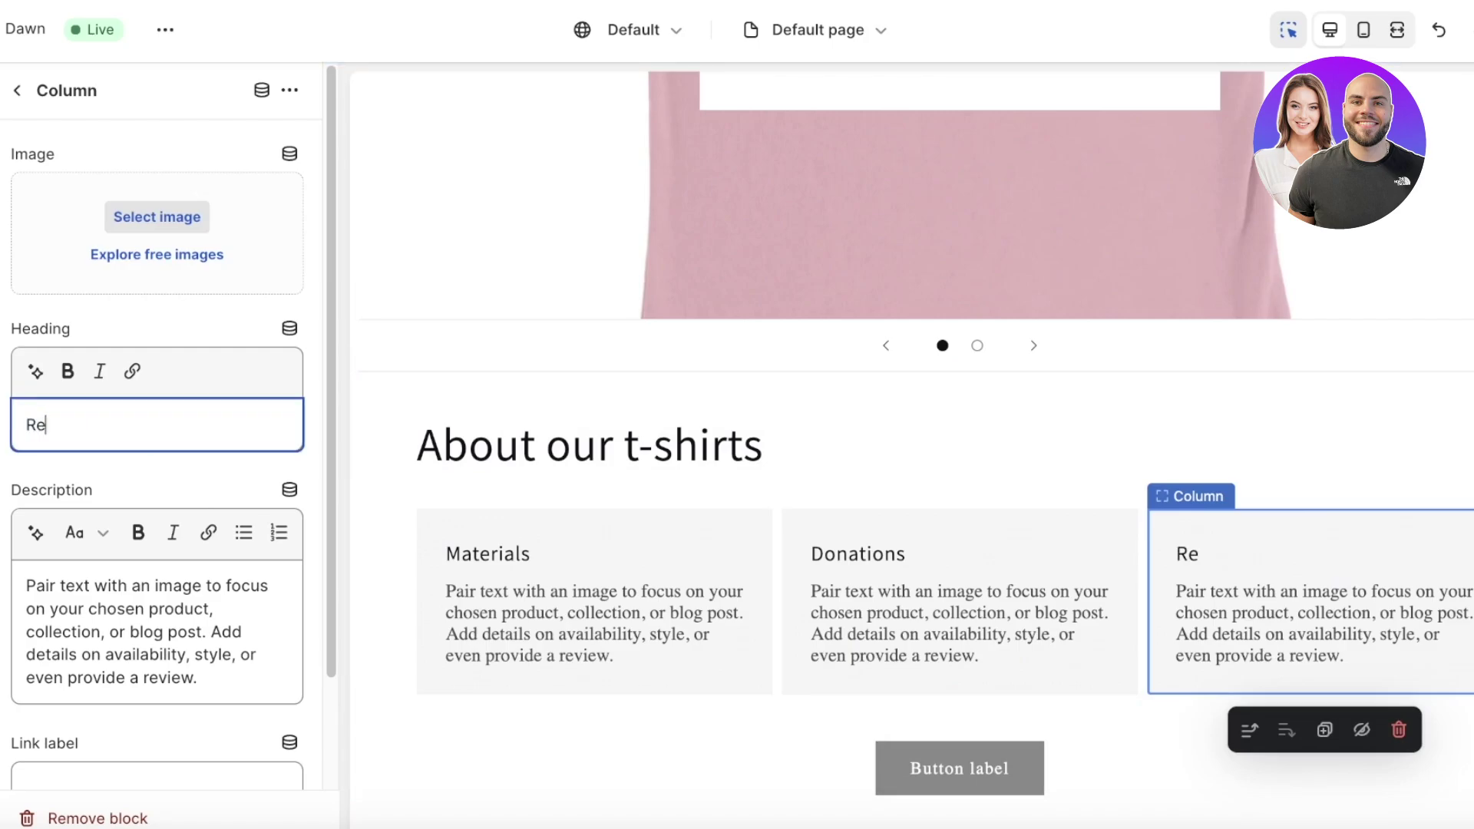
type("cylebility")
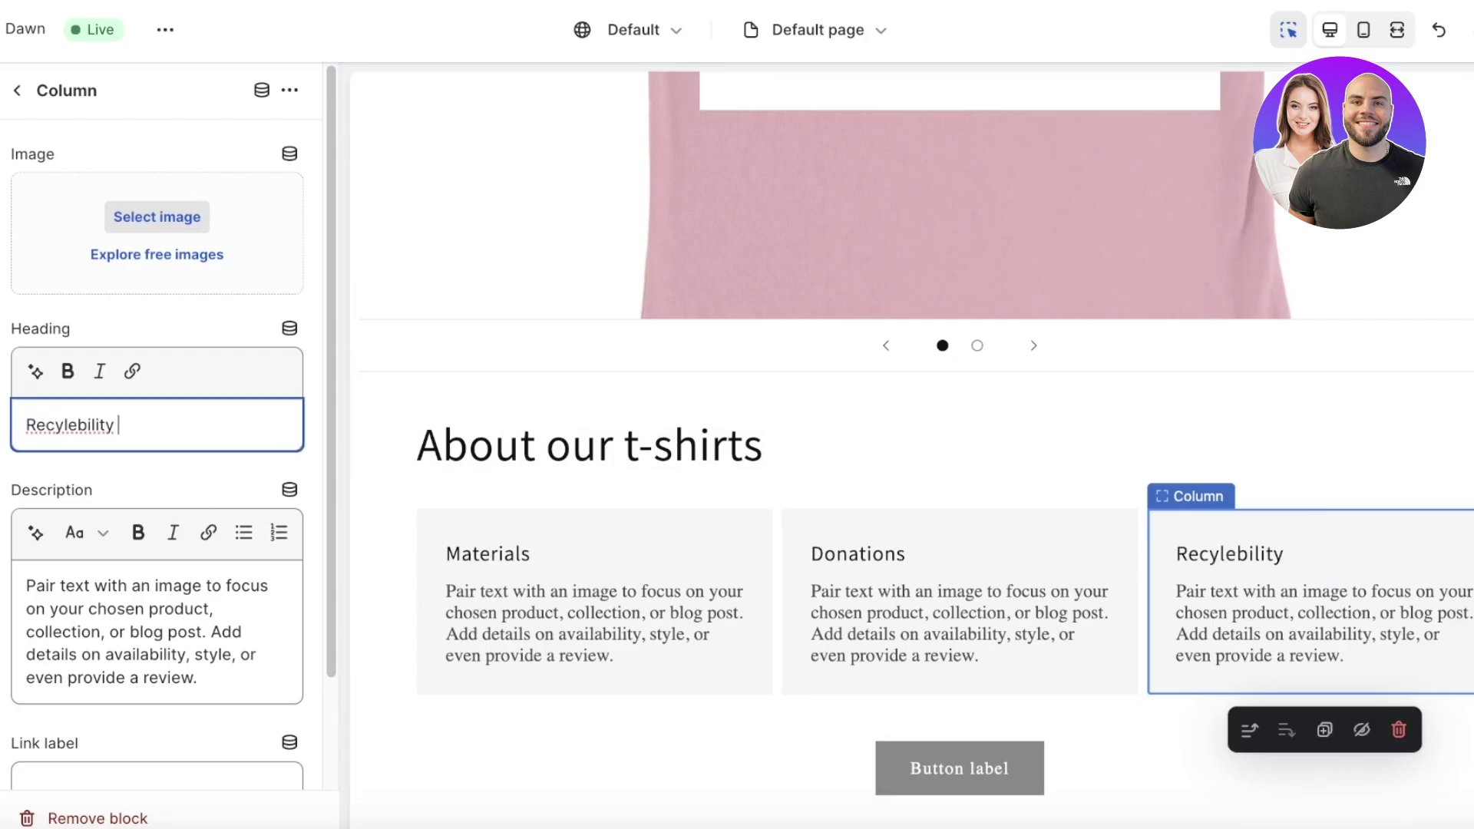
key("BackSpace")
key("BackSpace")
key("BackSpace")
key("BackSpace")
key("BackSpace")
key("BackSpace")
key("BackSpace")
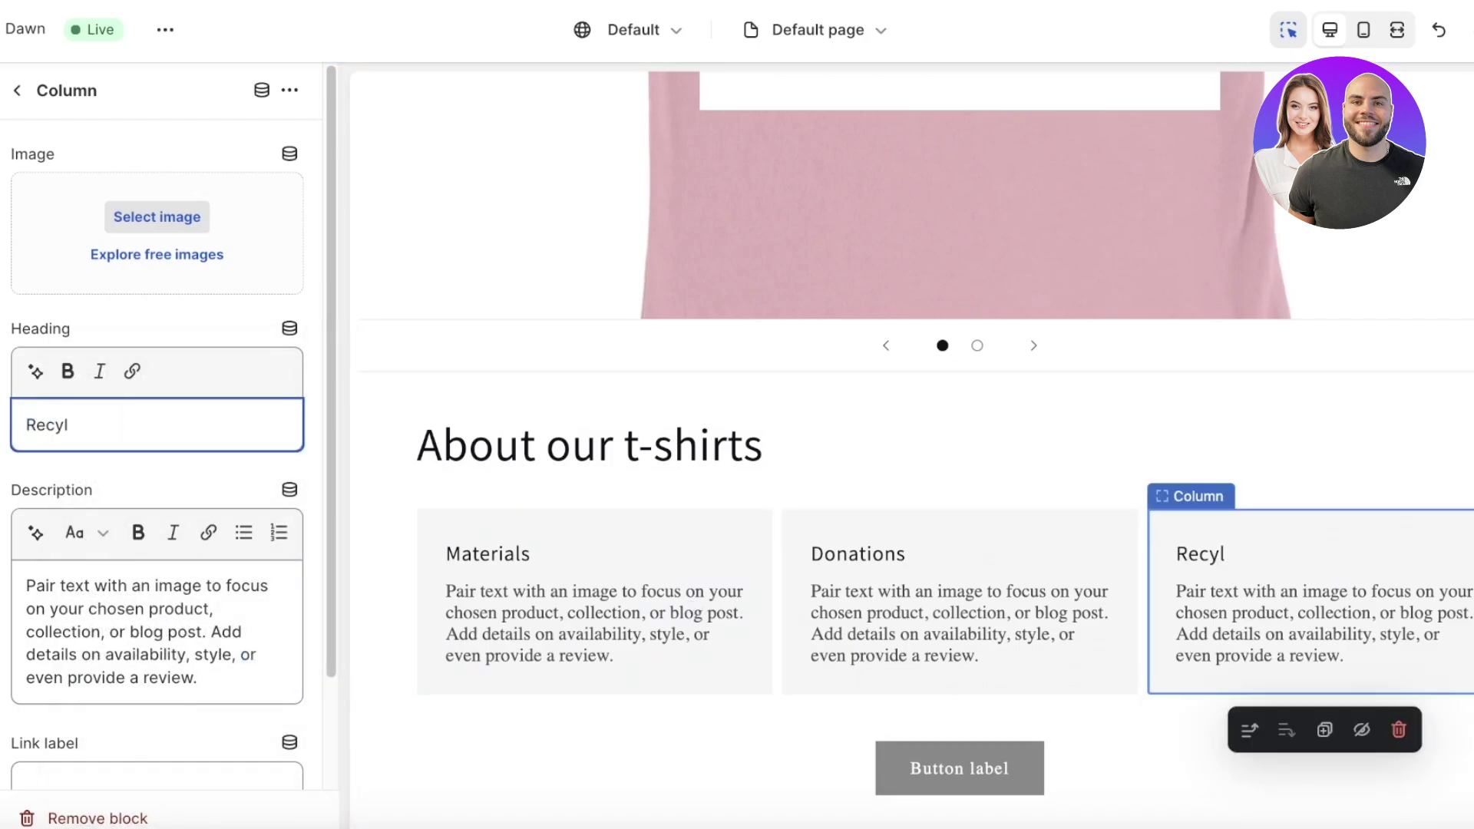
left_click(17, 90)
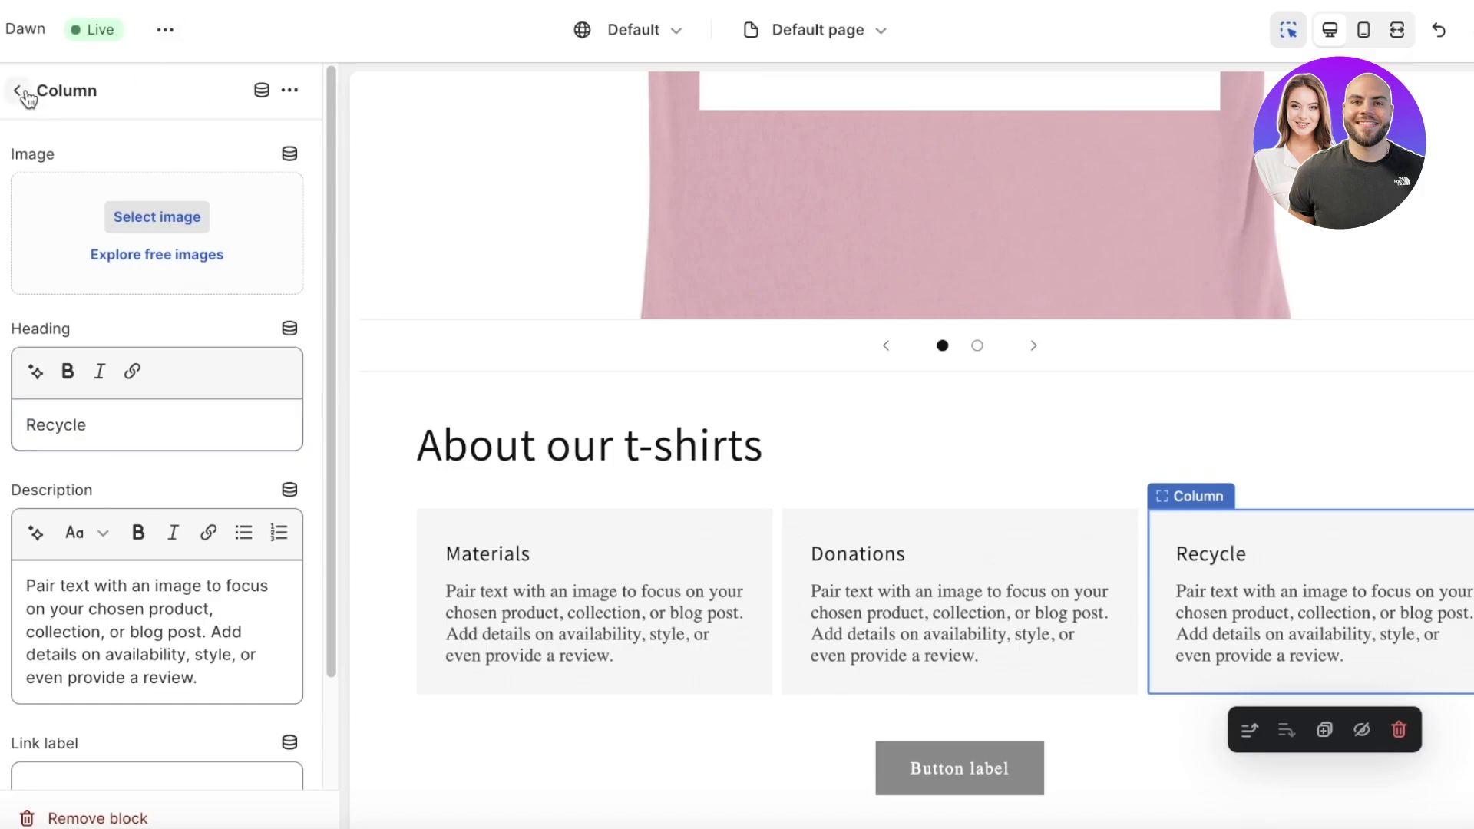
Step: Save the landing page changes and exit the theme editor to the store admin
left_click(983, 768)
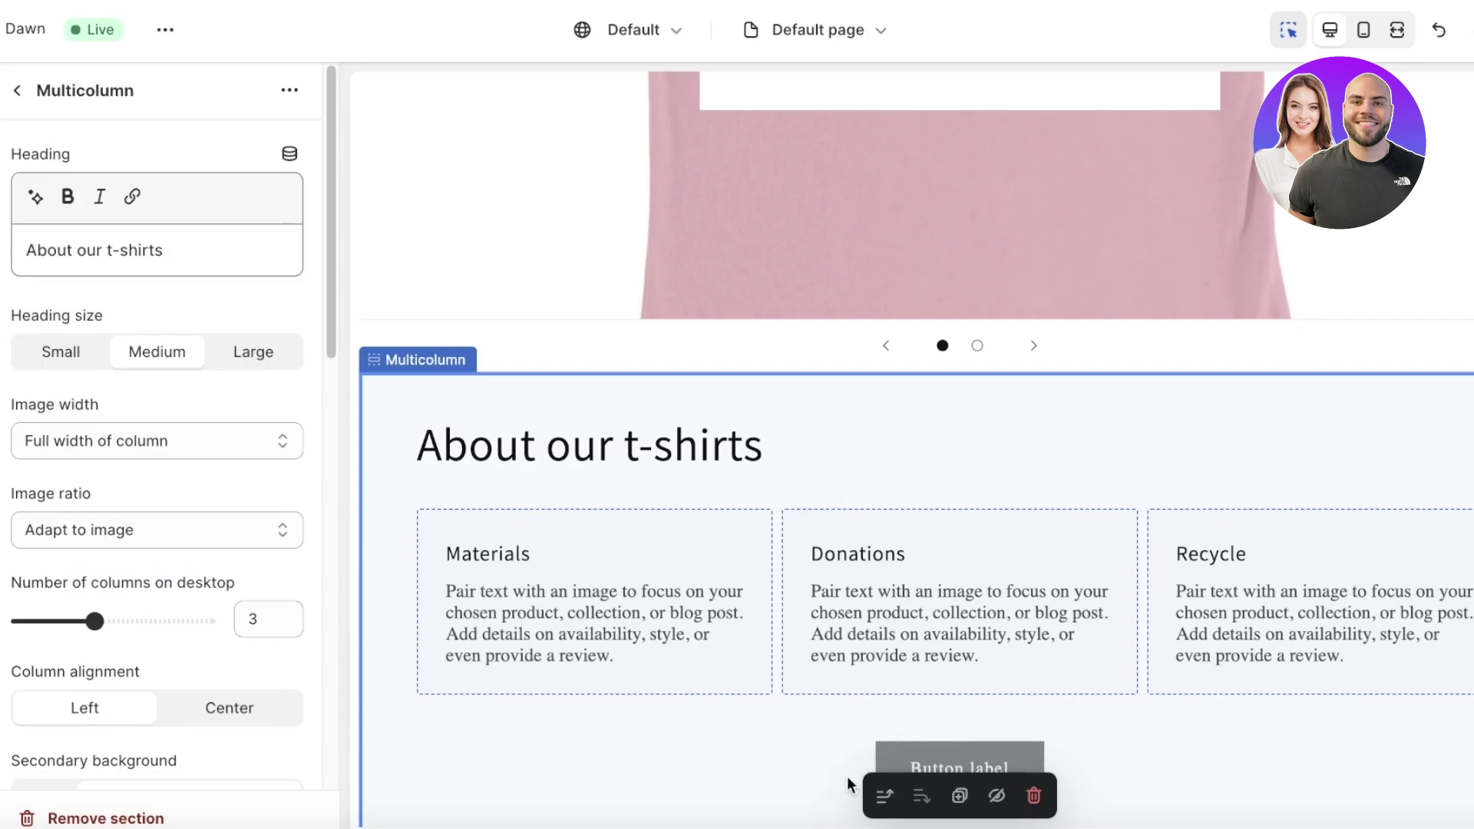
scroll(744, 660, "up", 10)
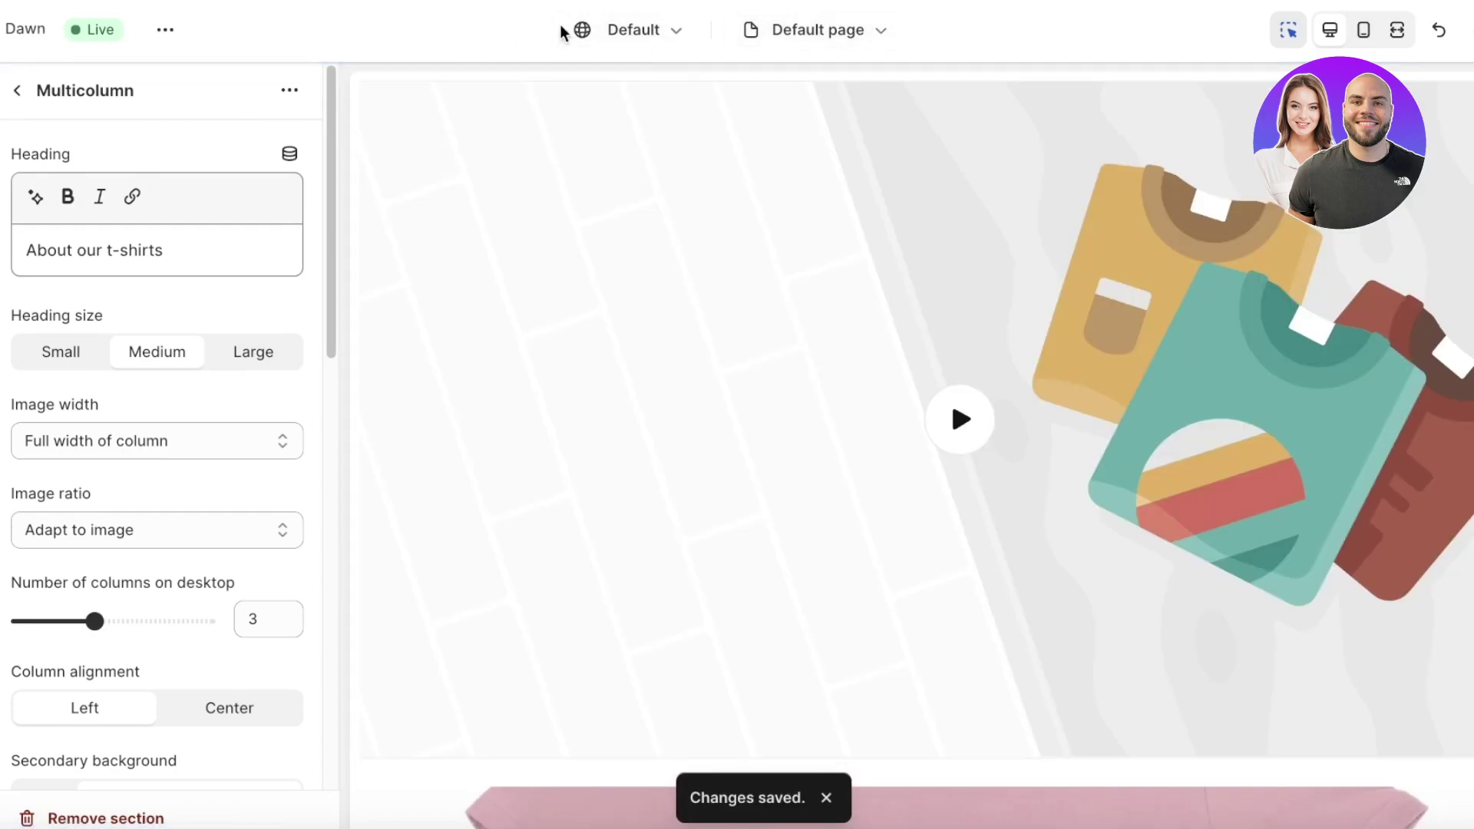
left_click(802, 32)
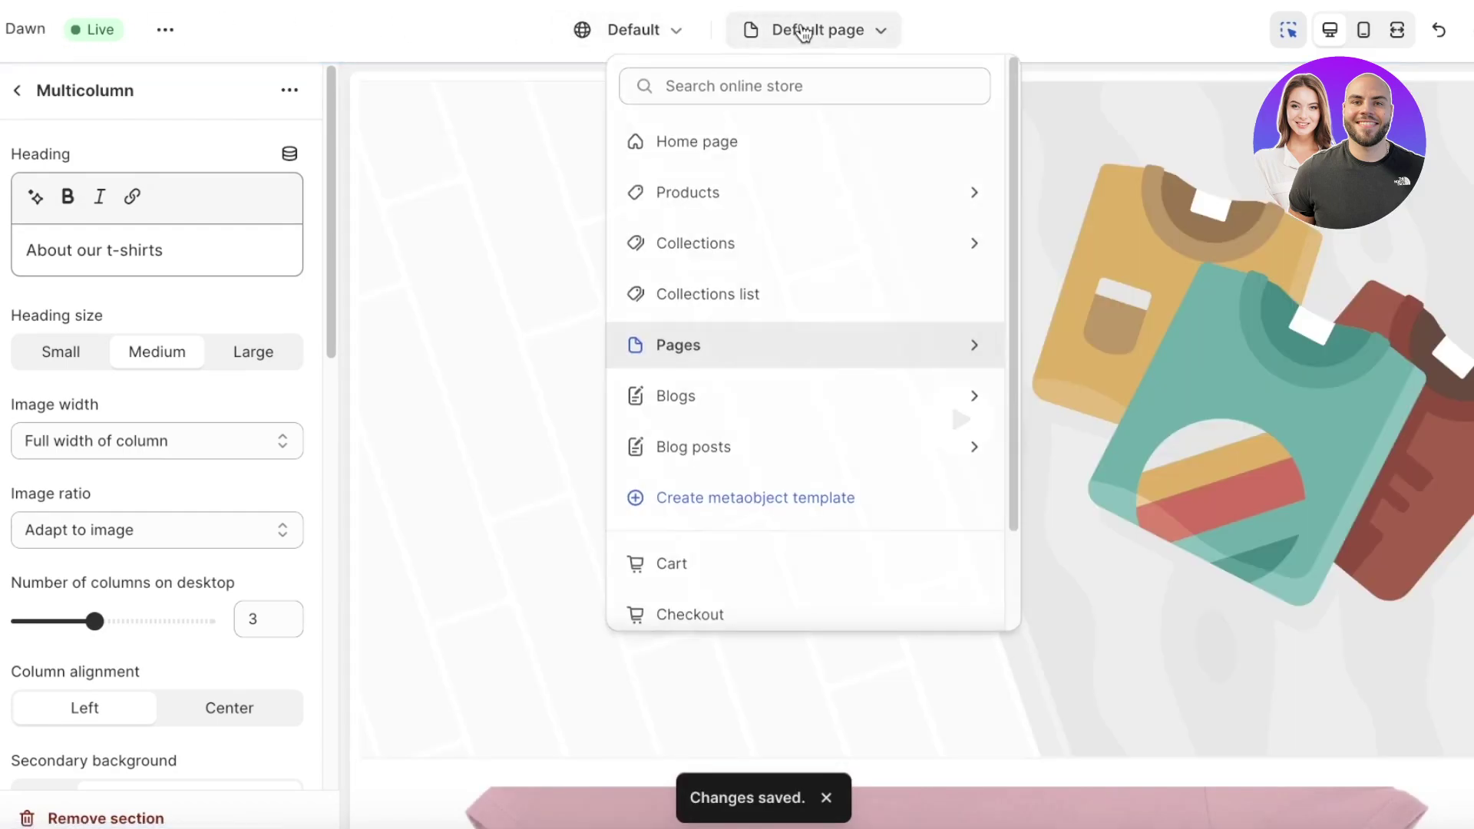
left_click(585, 37)
left_click(23, 29)
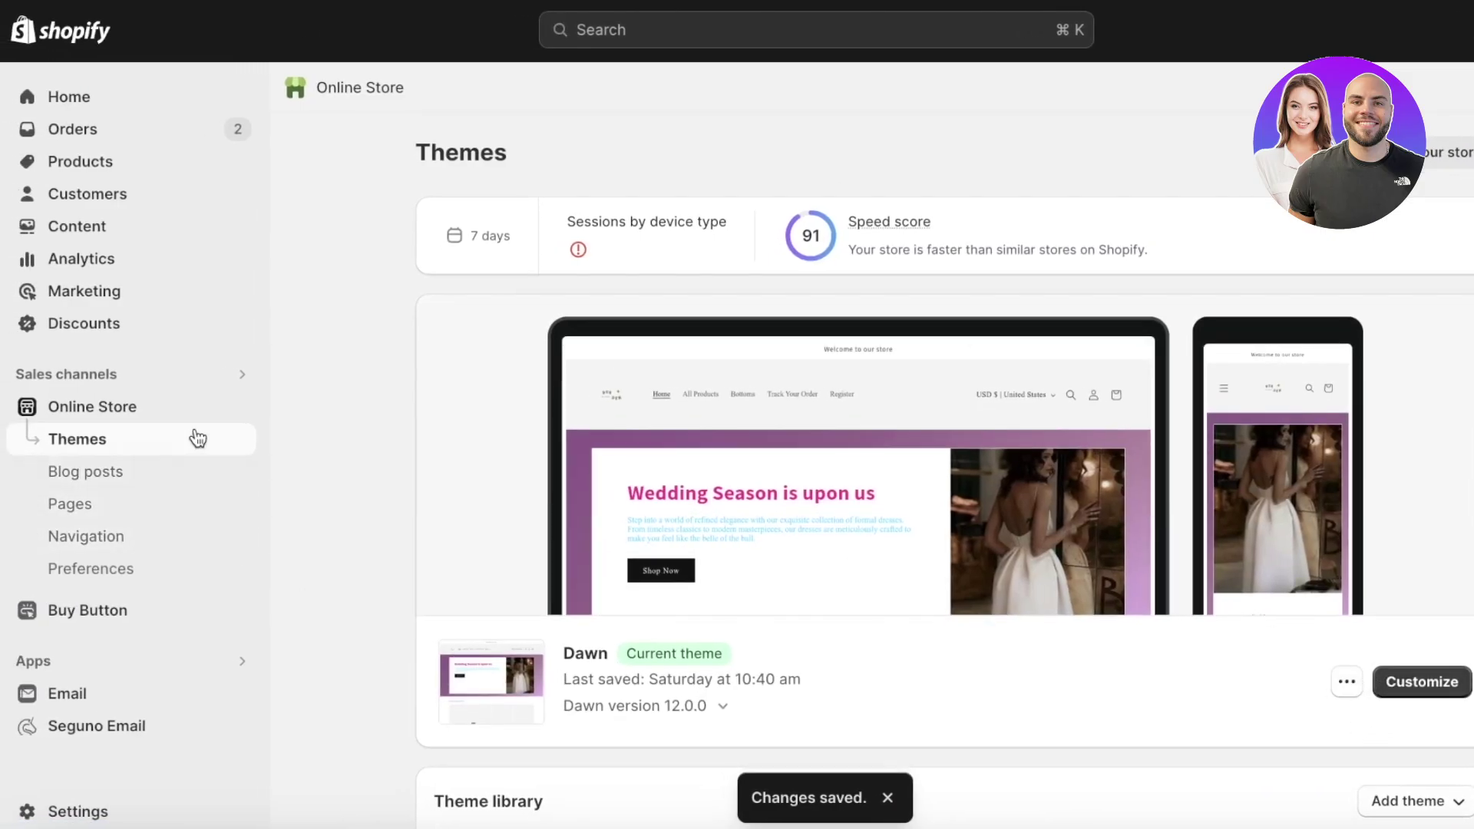
Step: Open the live version of the T-shirt Landing Page from the online store's list of pages
left_click(239, 407)
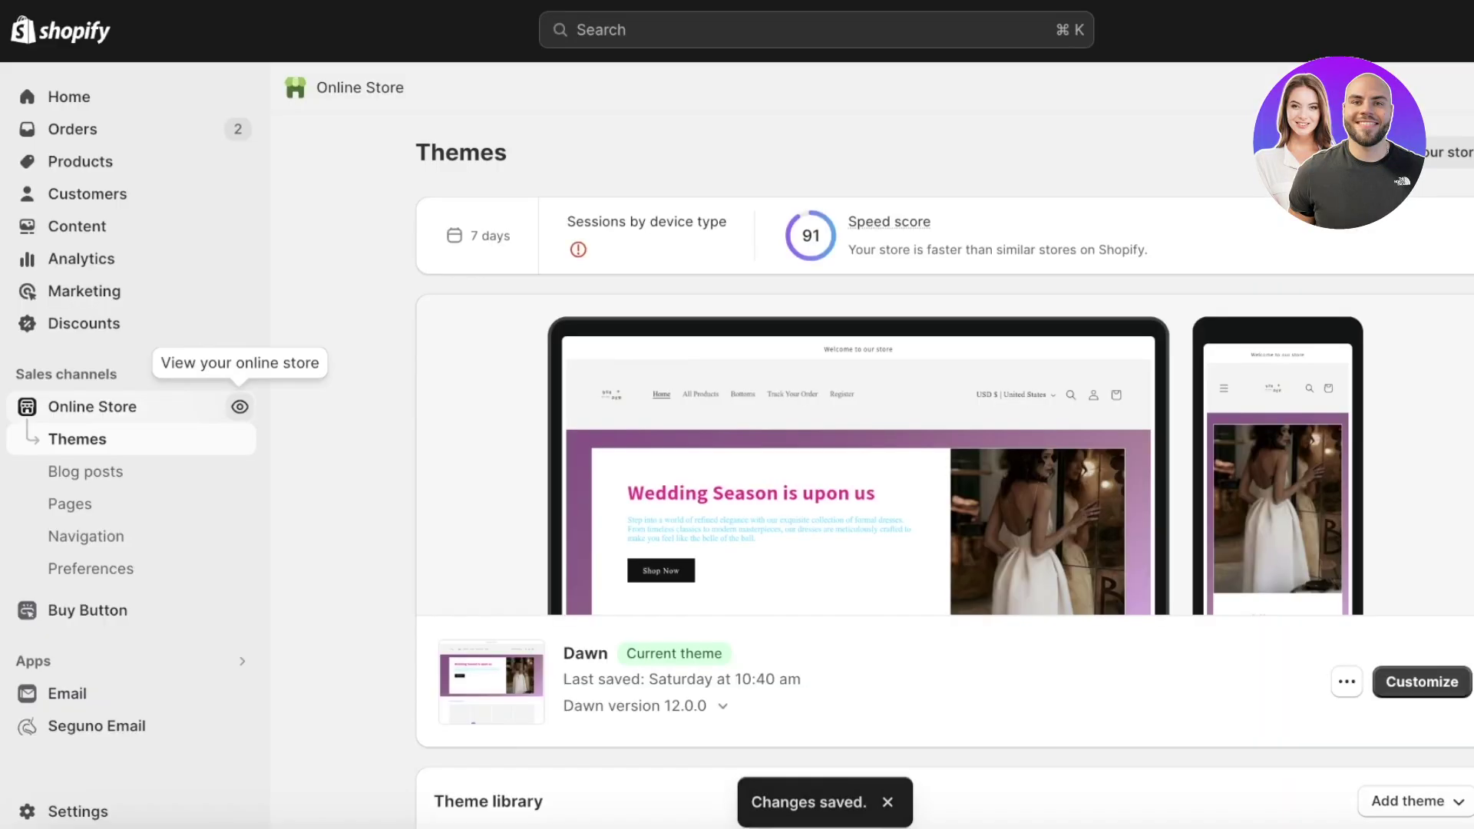
scroll(647, 469, "down", 10)
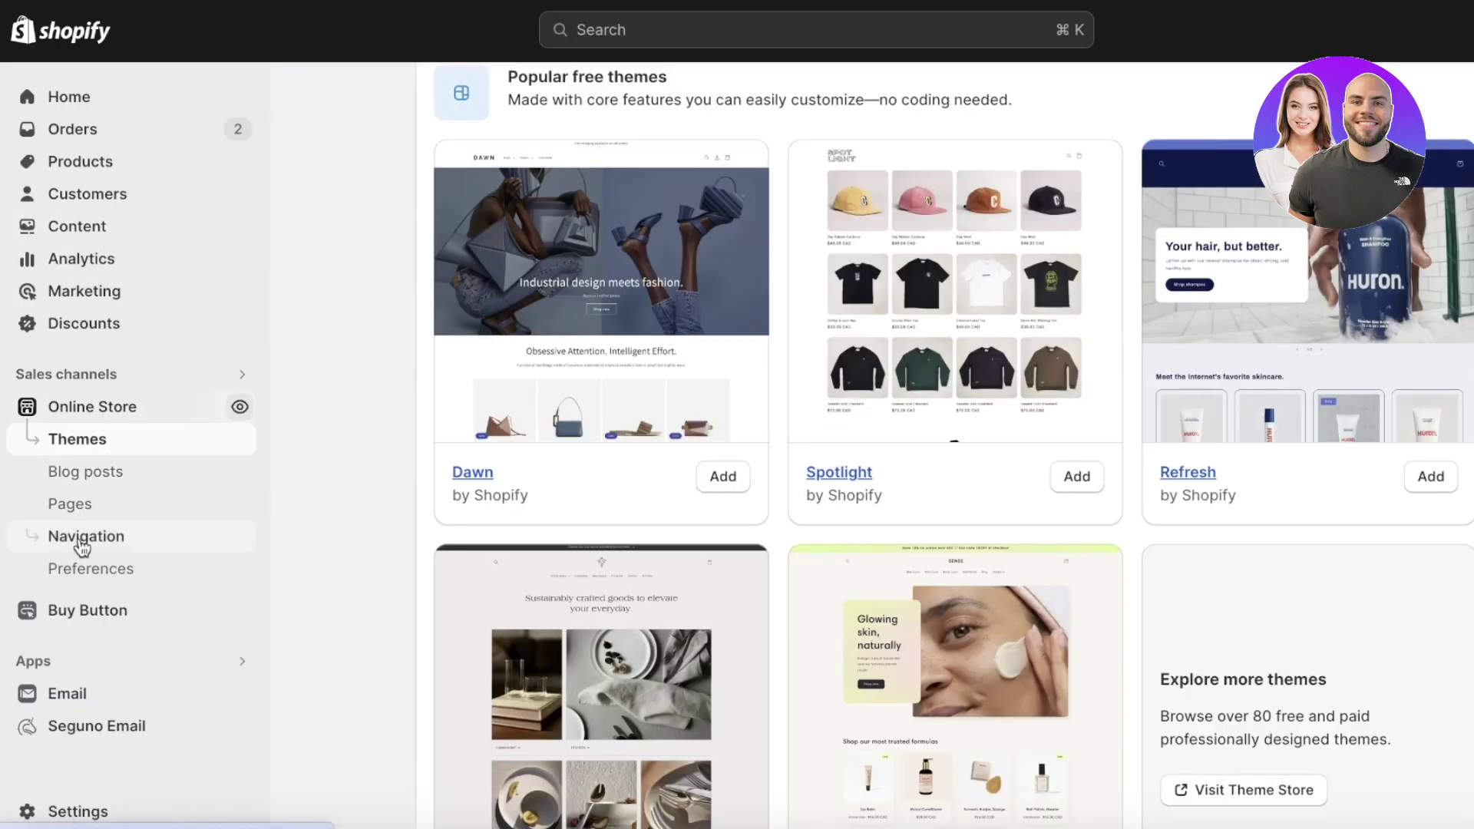
left_click(79, 503)
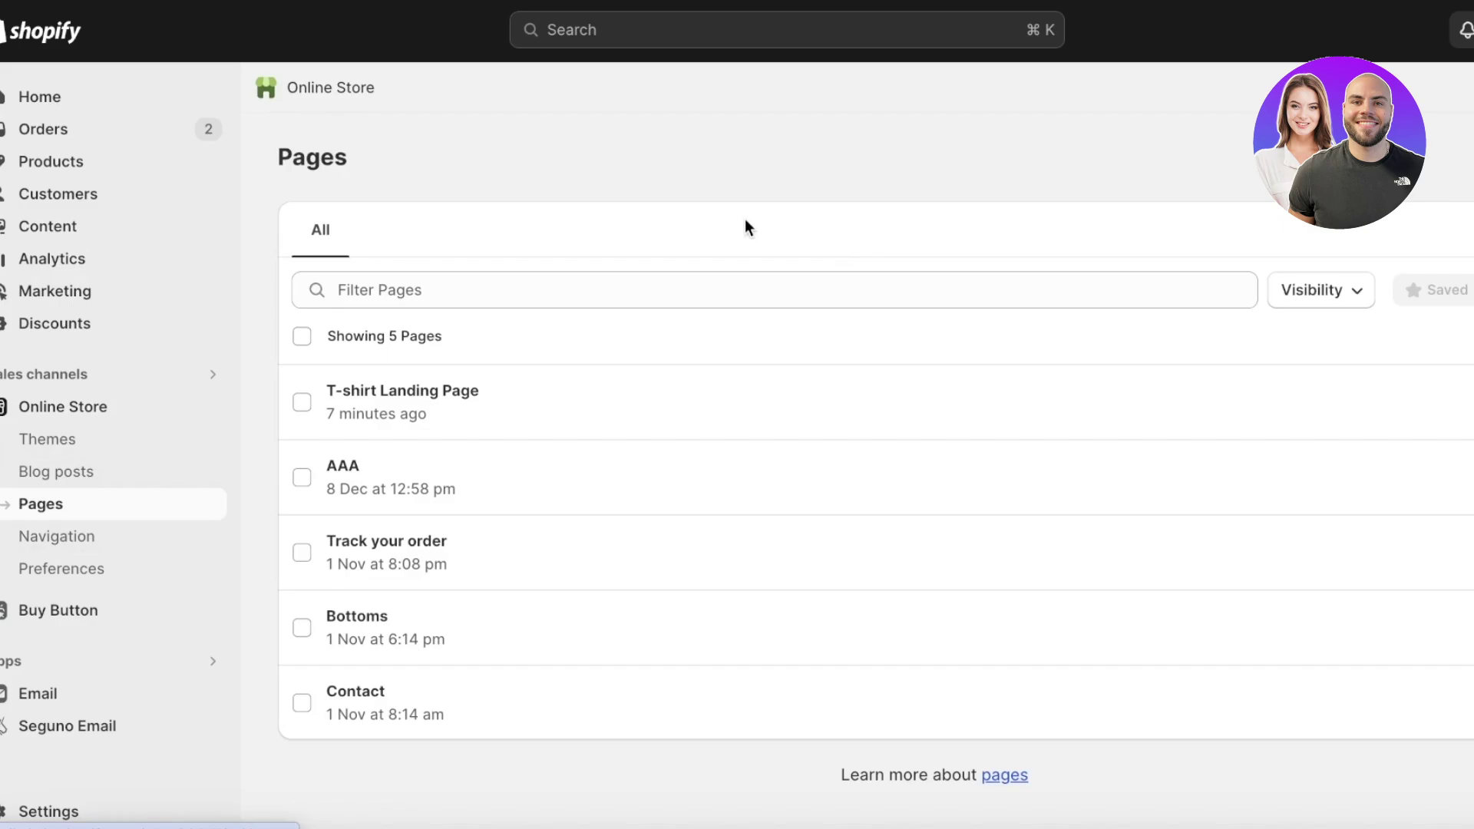
left_click(1343, 408)
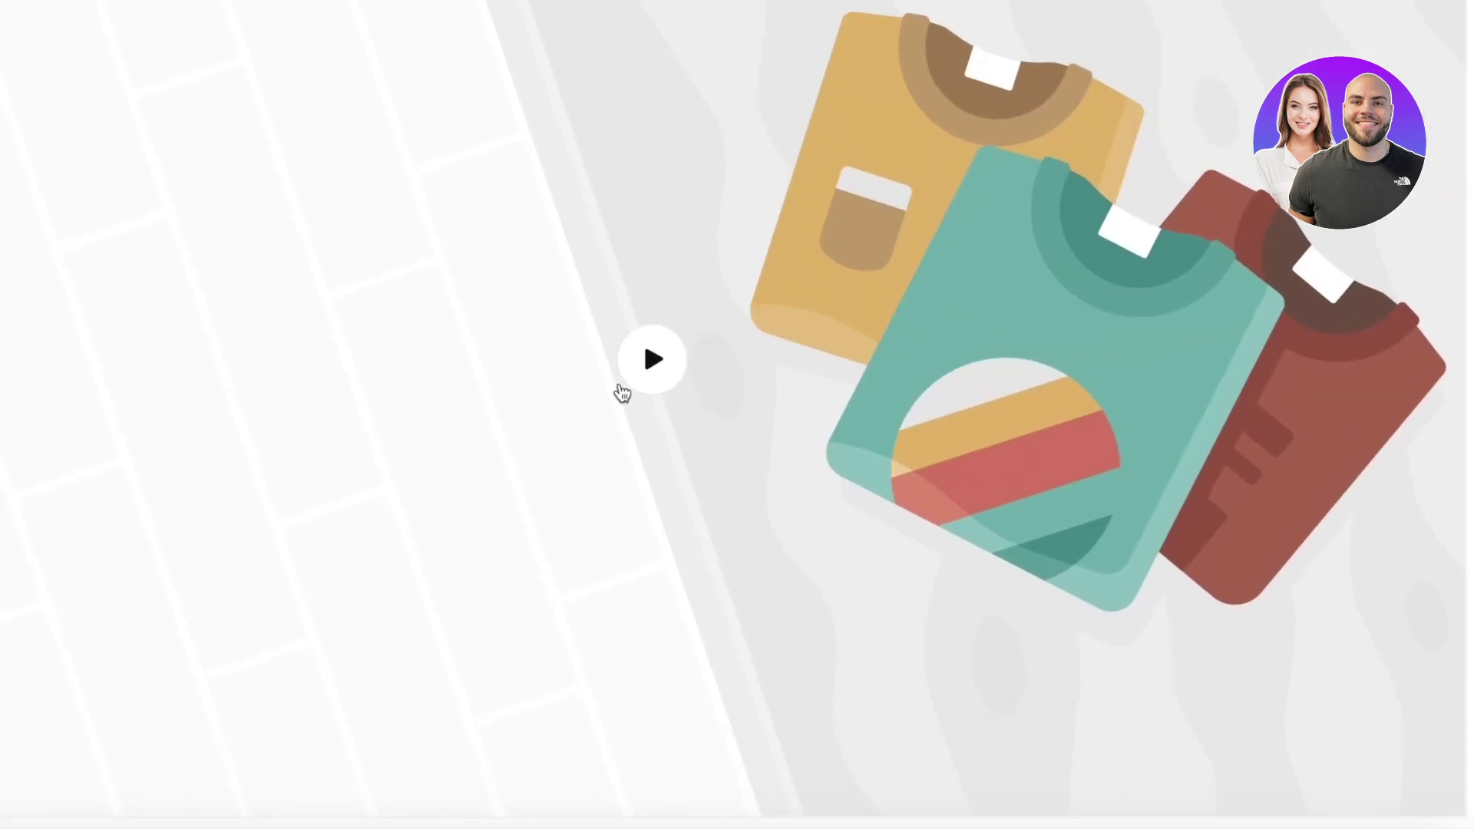
Step: Review the live landing page from the video to the multicolumn section, including its web address, and return to the admin's Pages list
scroll(663, 111, "down", 8)
scroll(663, 111, "down", 5)
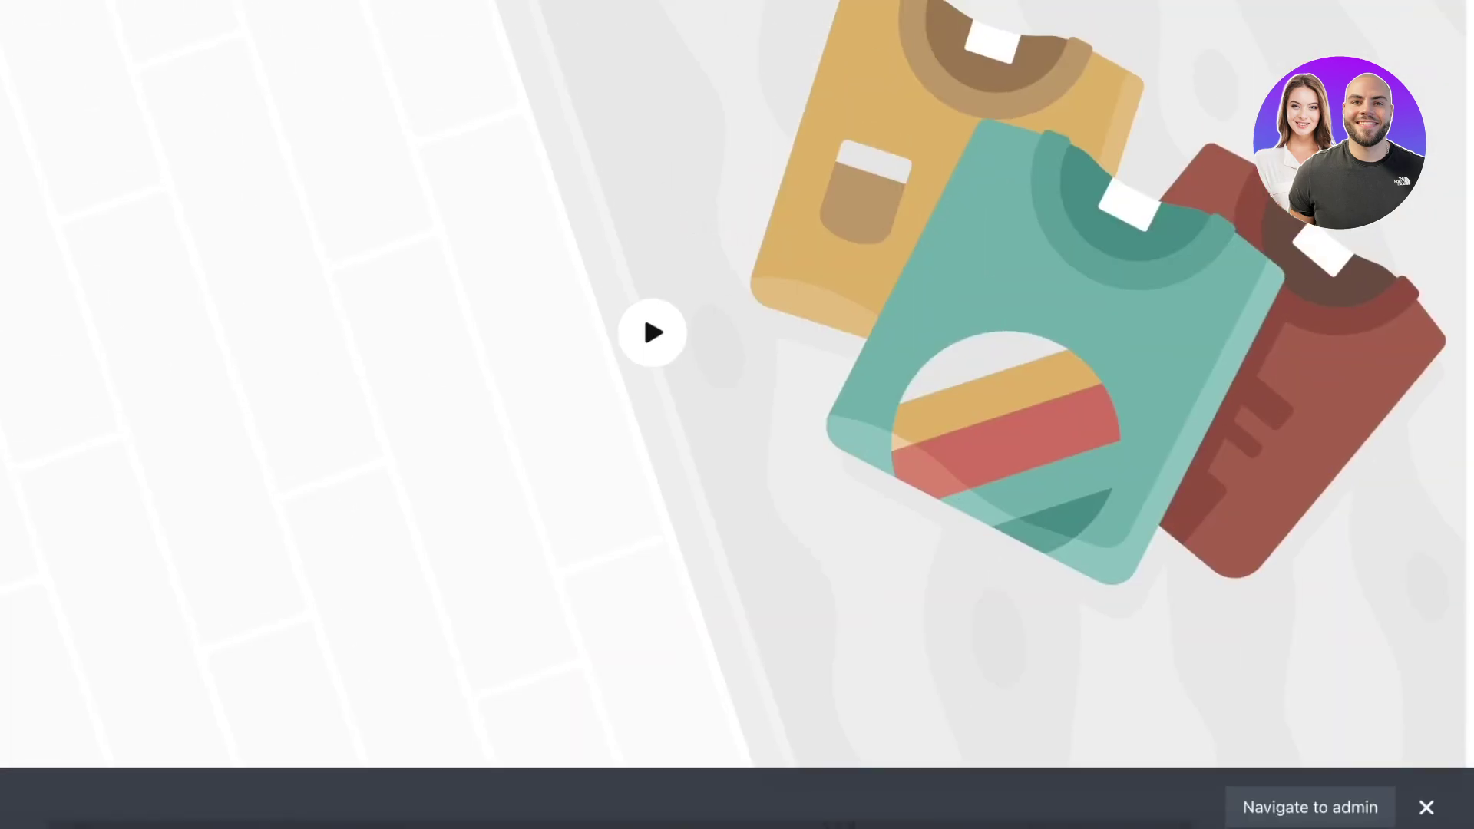
right_click(827, 2)
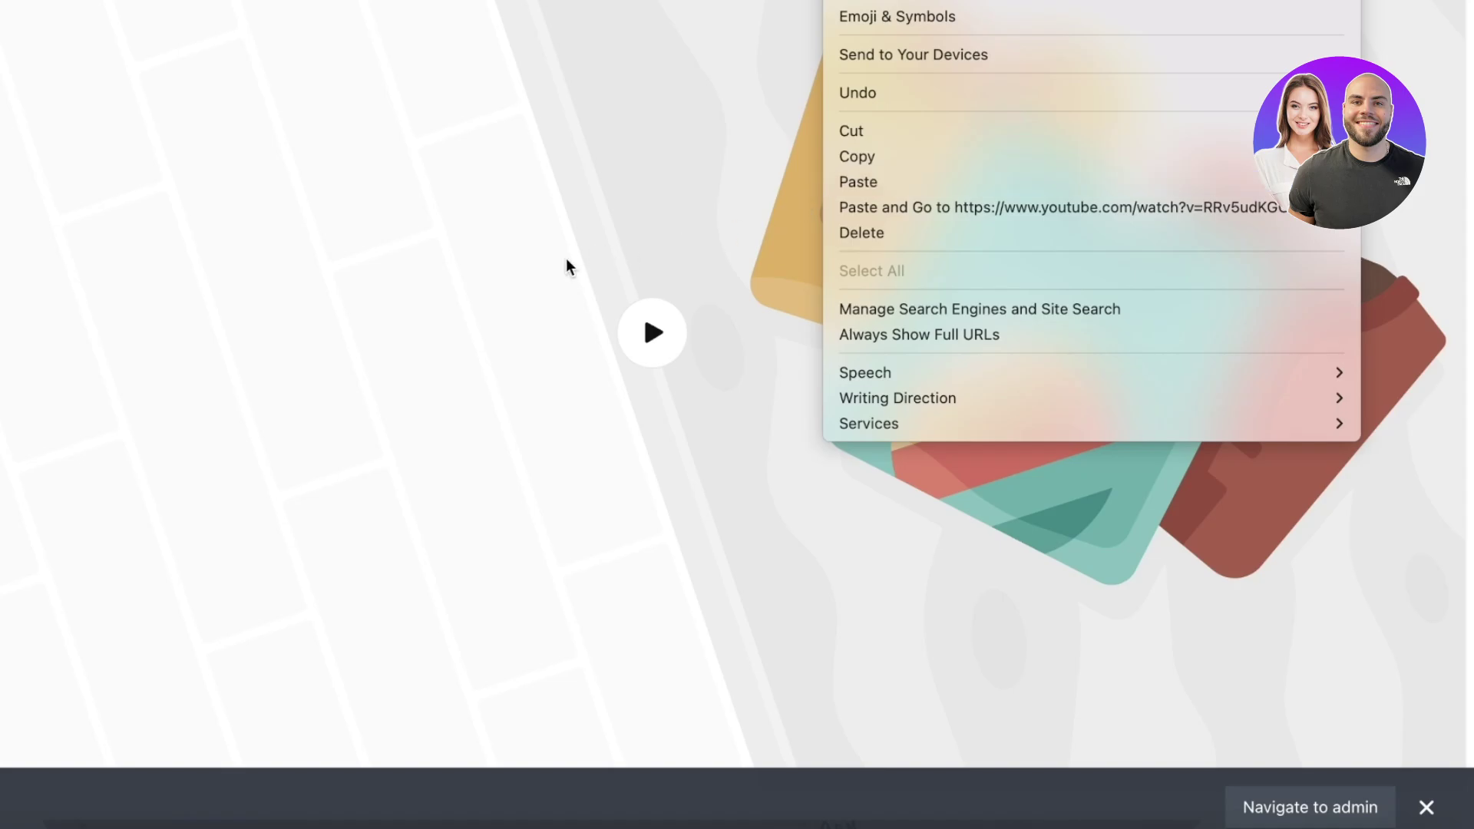
key("Escape")
scroll(891, 204, "down", 10)
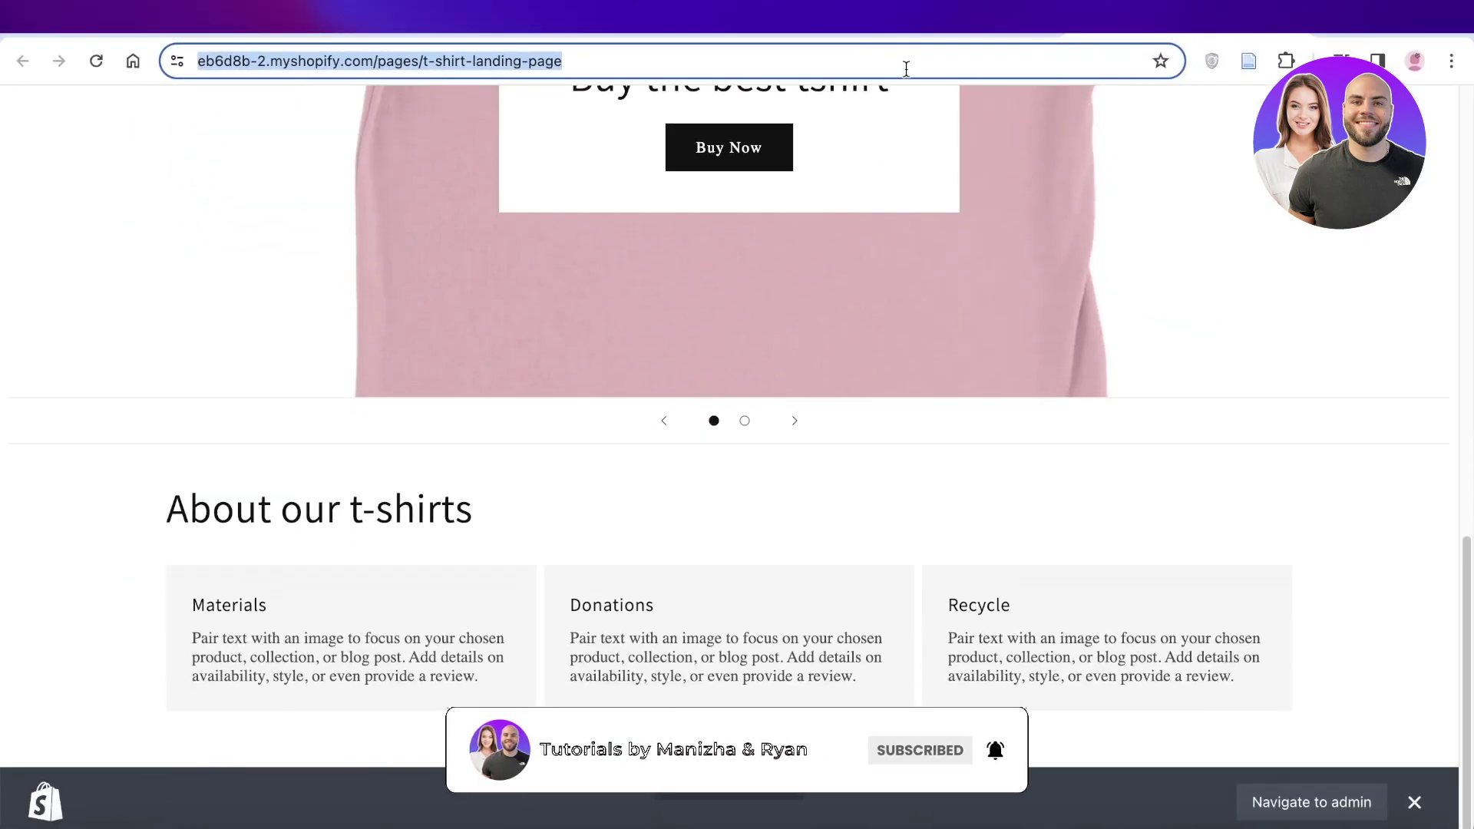
left_click(964, 36)
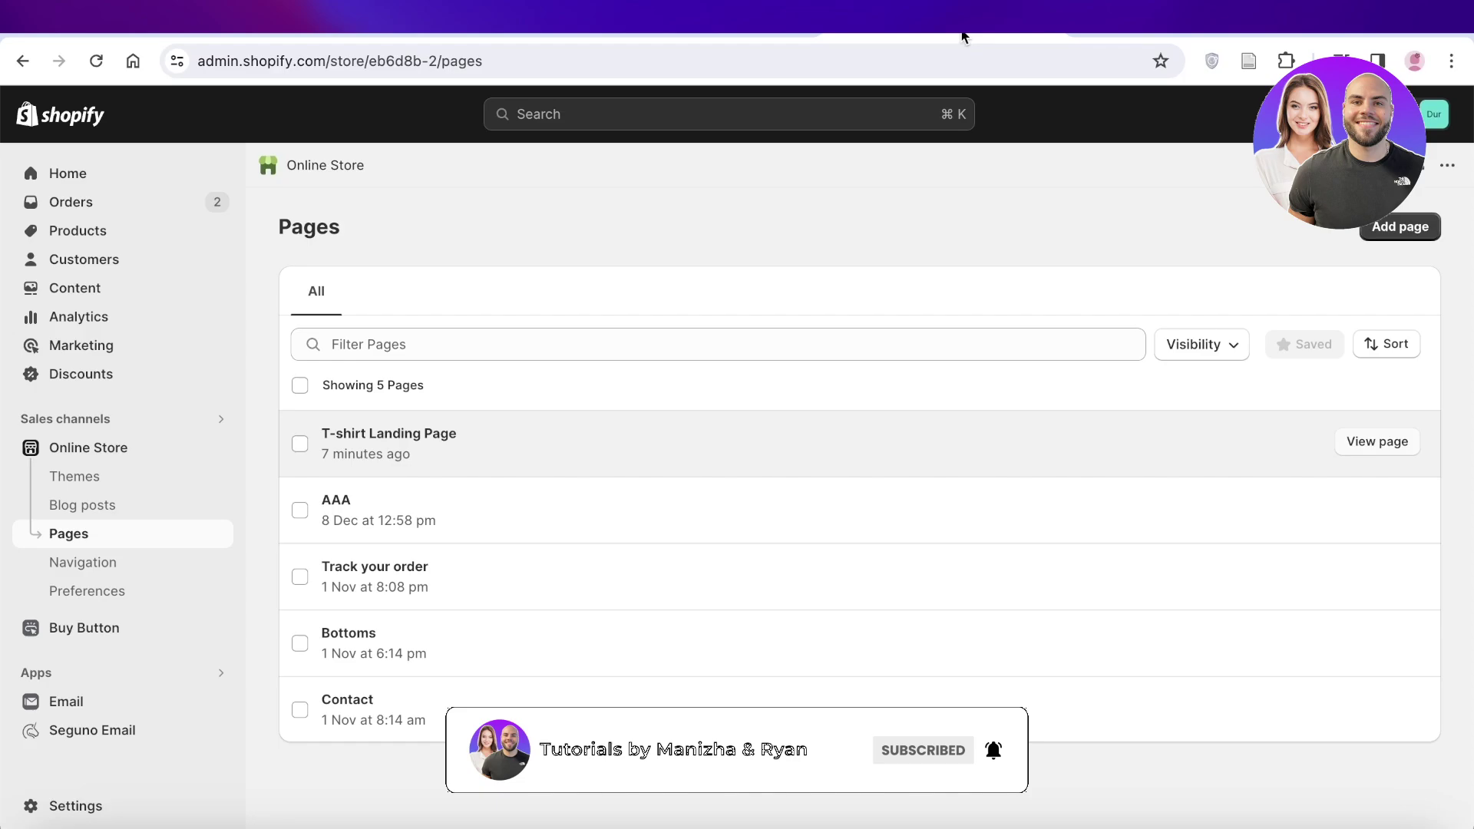